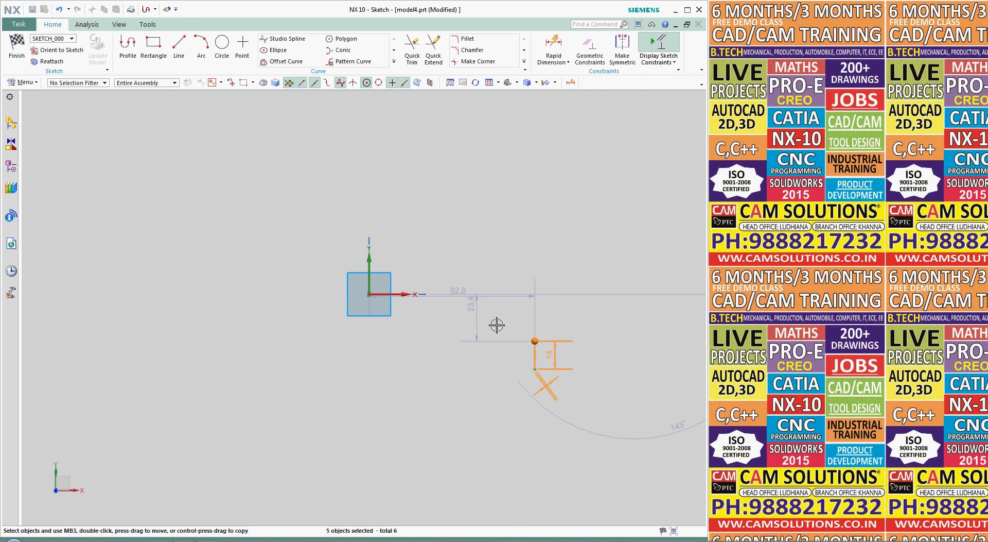
Replace the selected sketch curves with a rectangle that has one corner at the origin, and finish the sketch
key(Delete)
click(154, 44)
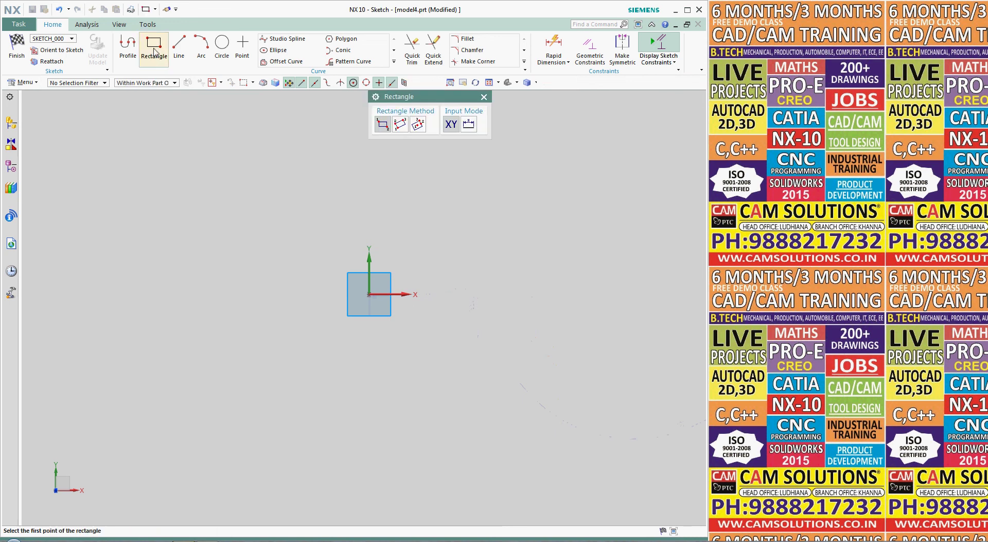
click(369, 294)
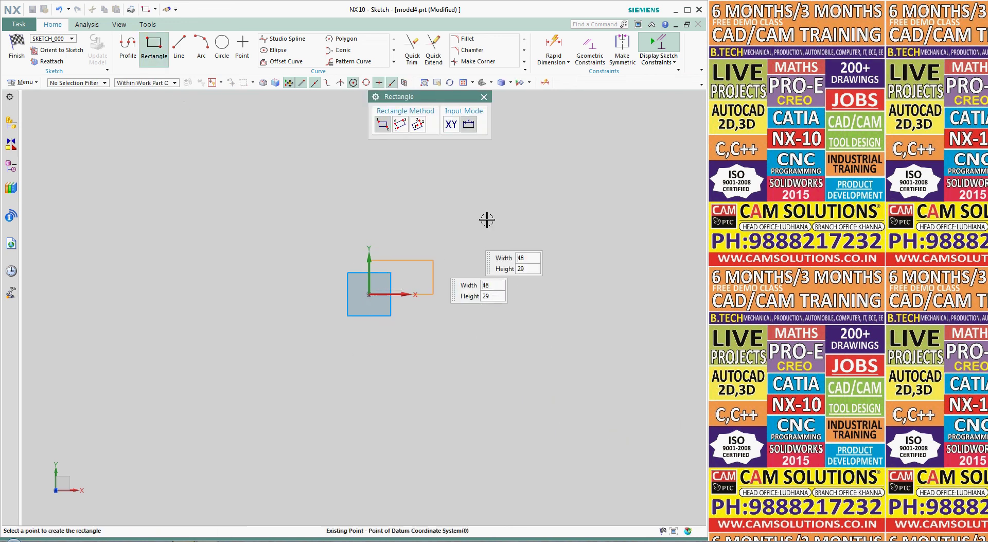
click(508, 202)
click(17, 47)
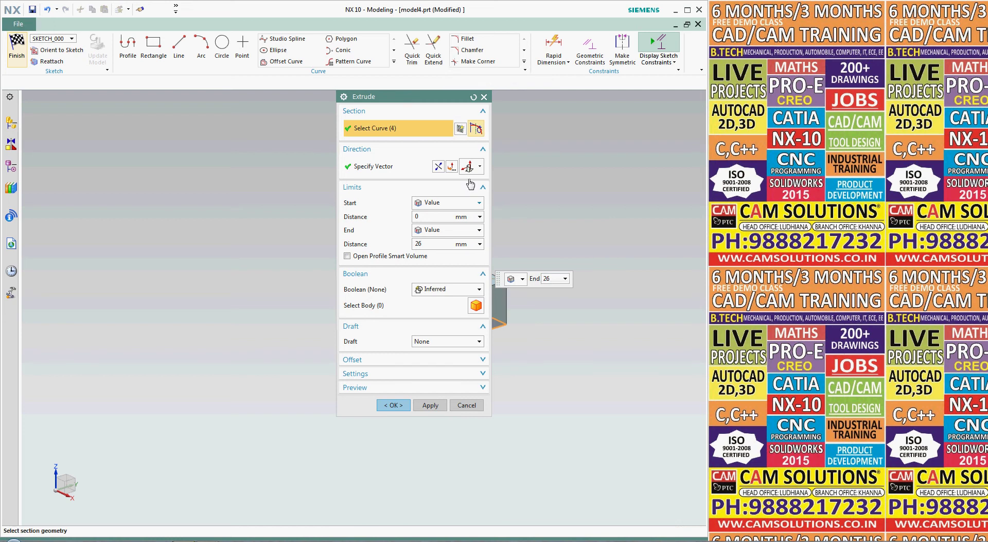
Extrude the rectangle 26 mm with a 16-degree draft from the start limit
click(381, 109)
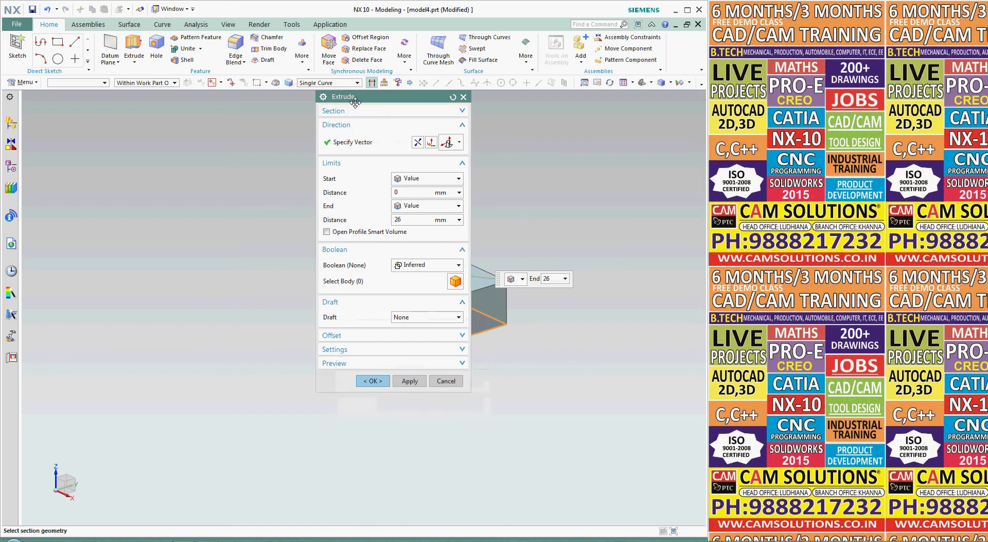
drag(381, 102, 228, 140)
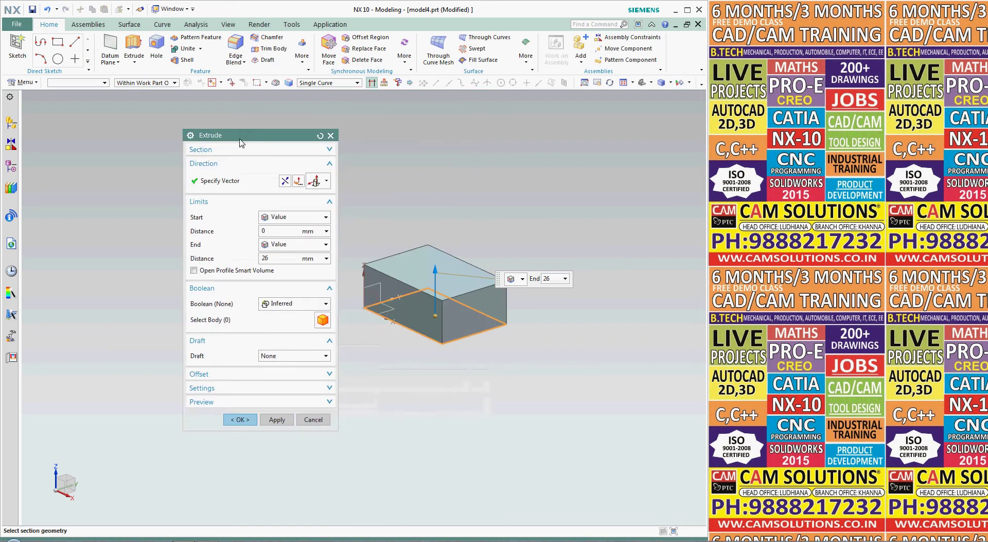
click(279, 304)
click(279, 305)
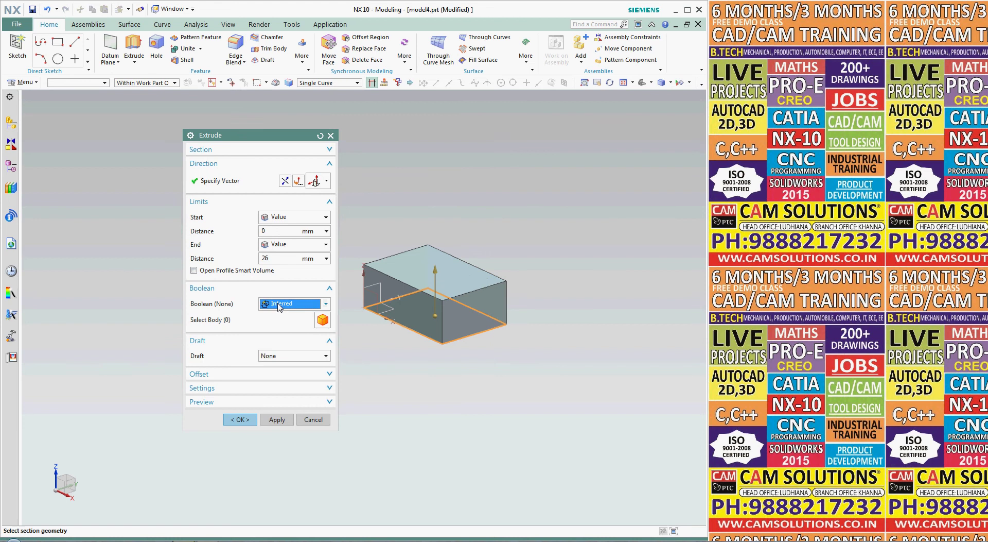
click(292, 358)
click(285, 376)
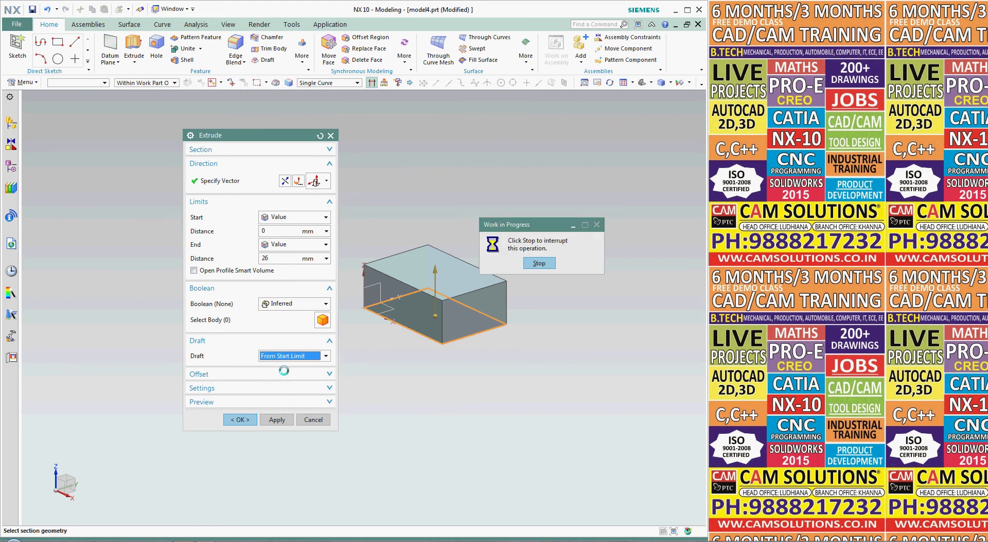
click(270, 366)
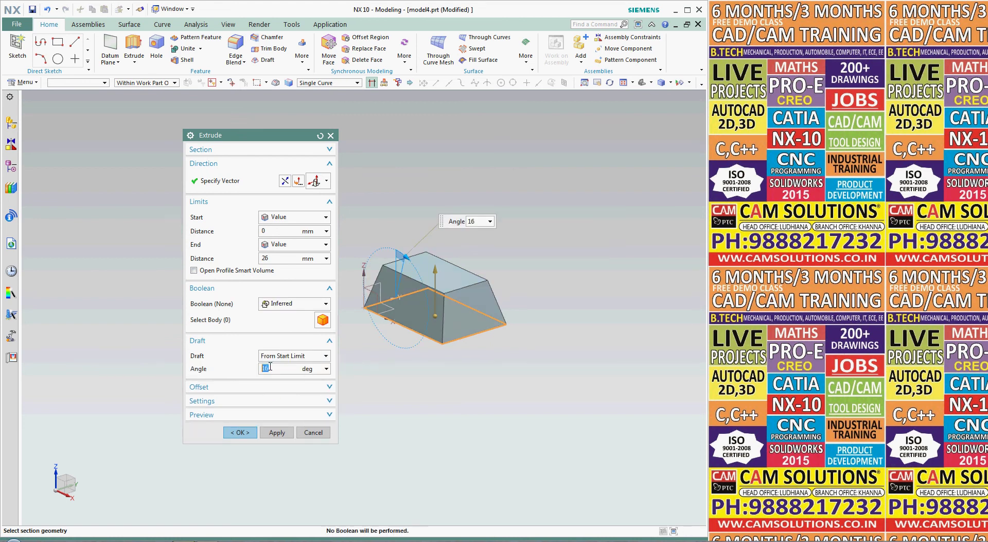
click(240, 432)
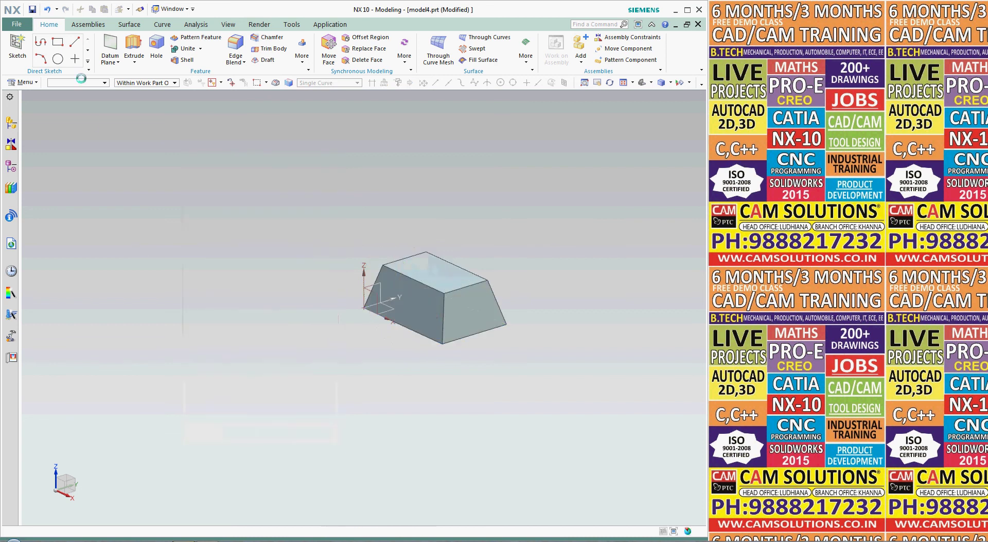
Start a new extrusion section on the block's top face and sketch a circle about 21 mm in diameter near the middle
click(134, 40)
click(427, 261)
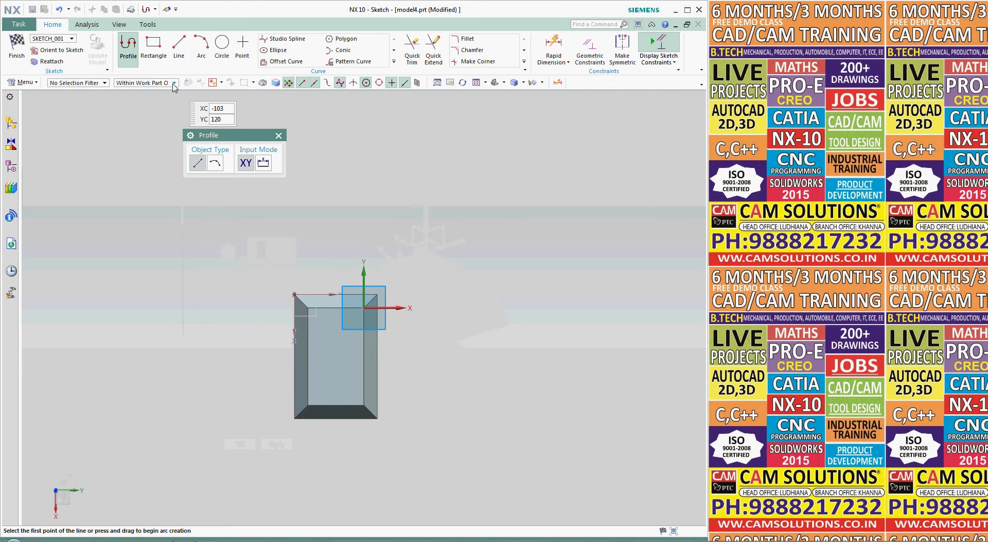
click(222, 45)
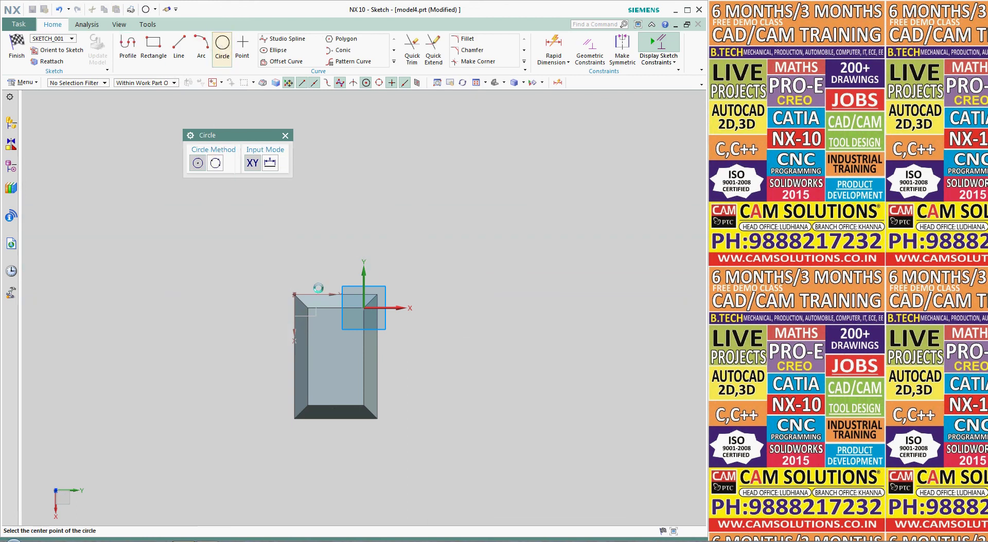
click(337, 354)
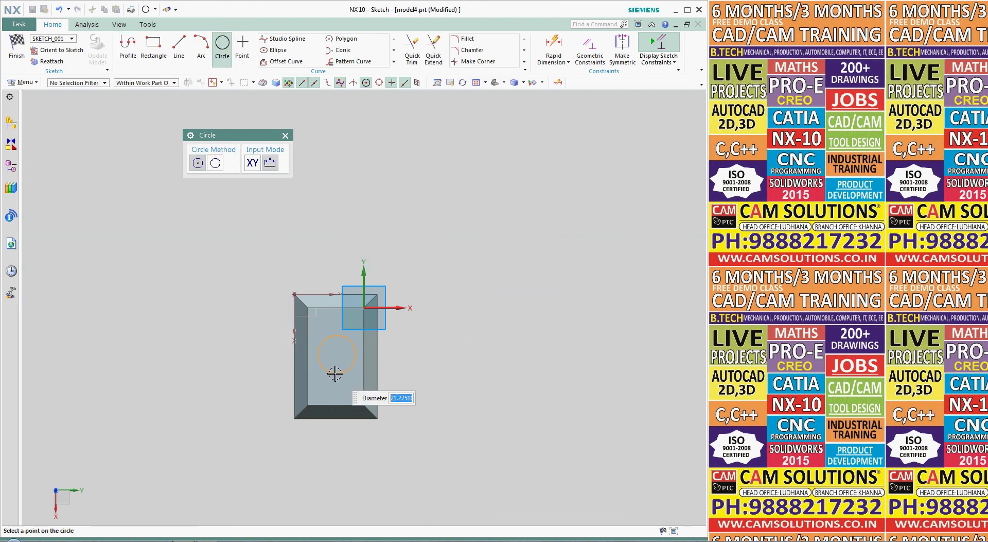
click(336, 380)
Add two circles about 11.5 mm in diameter centred on opposite points of the large circle, and finish the sketch
scroll(339, 379, up, 3)
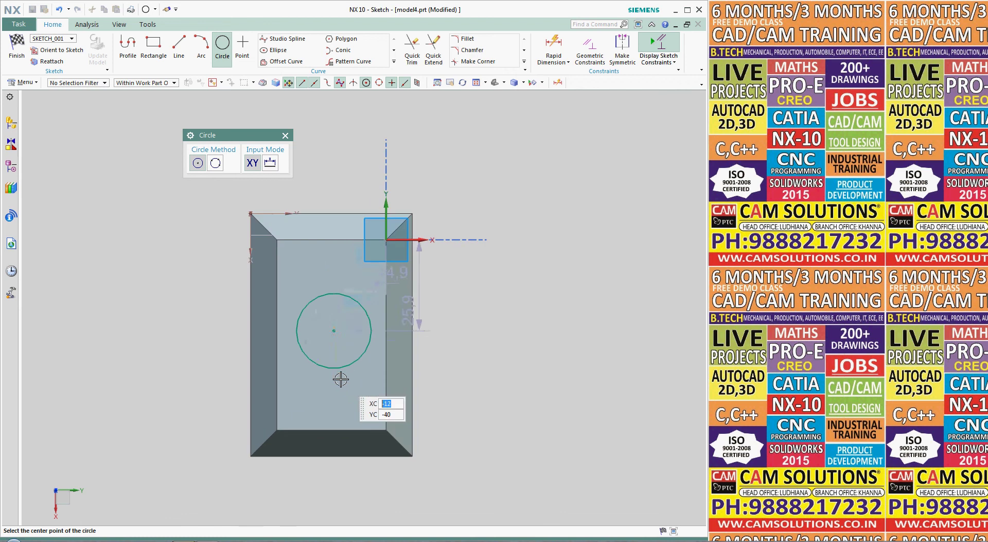
click(335, 369)
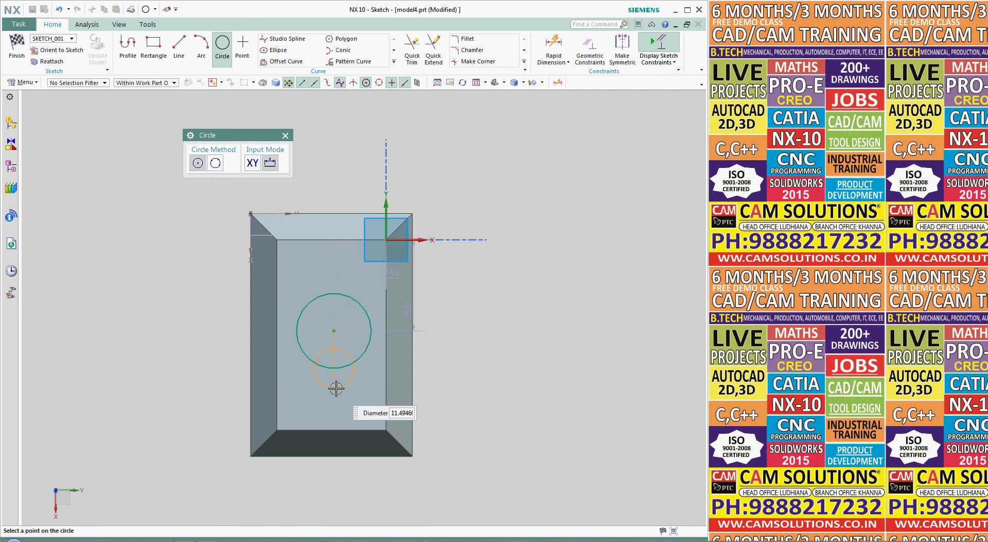
click(334, 294)
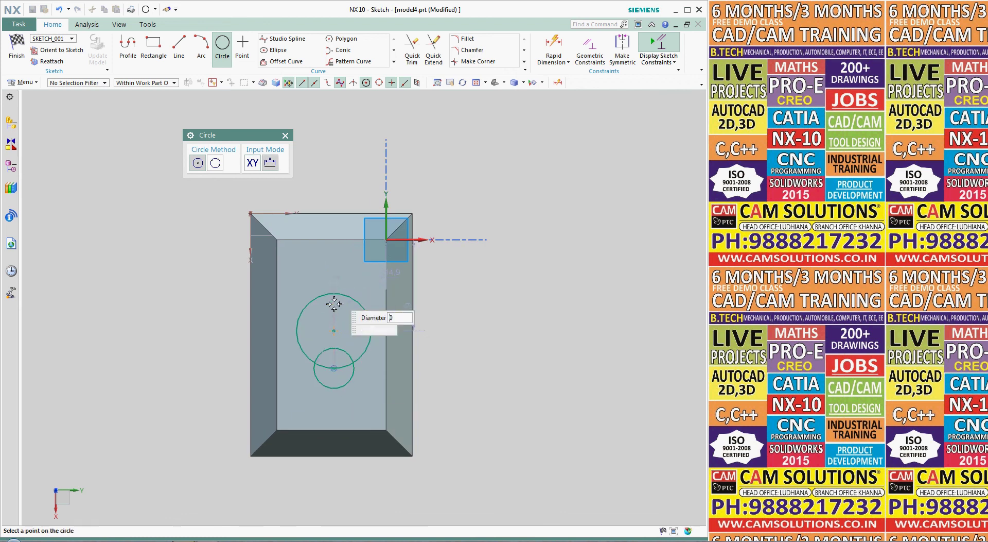
click(336, 313)
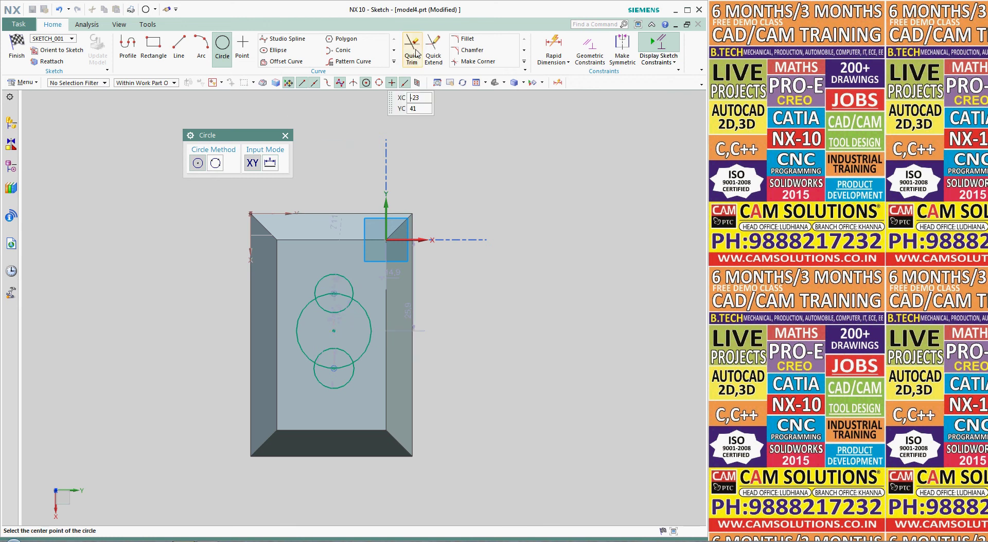
click(17, 47)
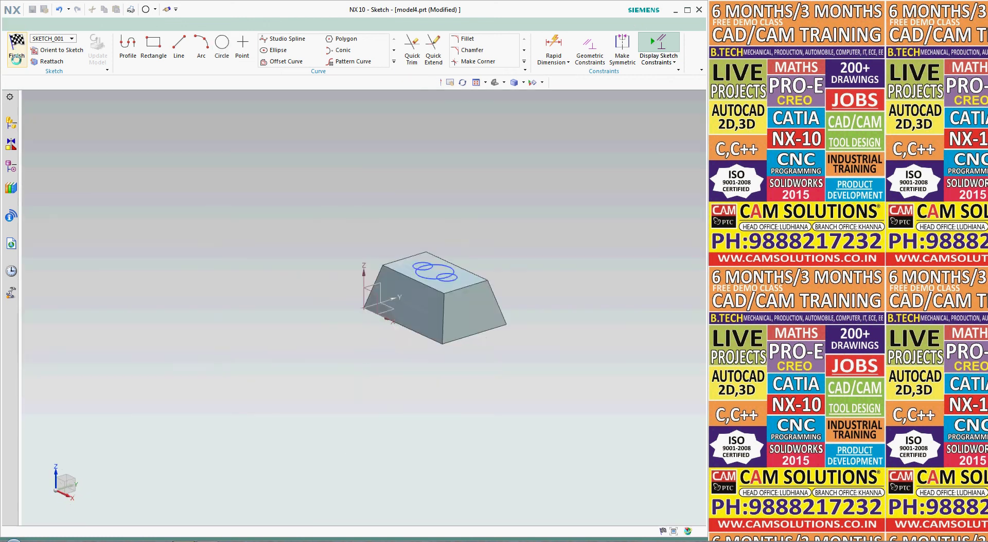
Extrude the outline of the three circles 13 mm down into the block, subtracting it from the body
scroll(454, 231, up, 6)
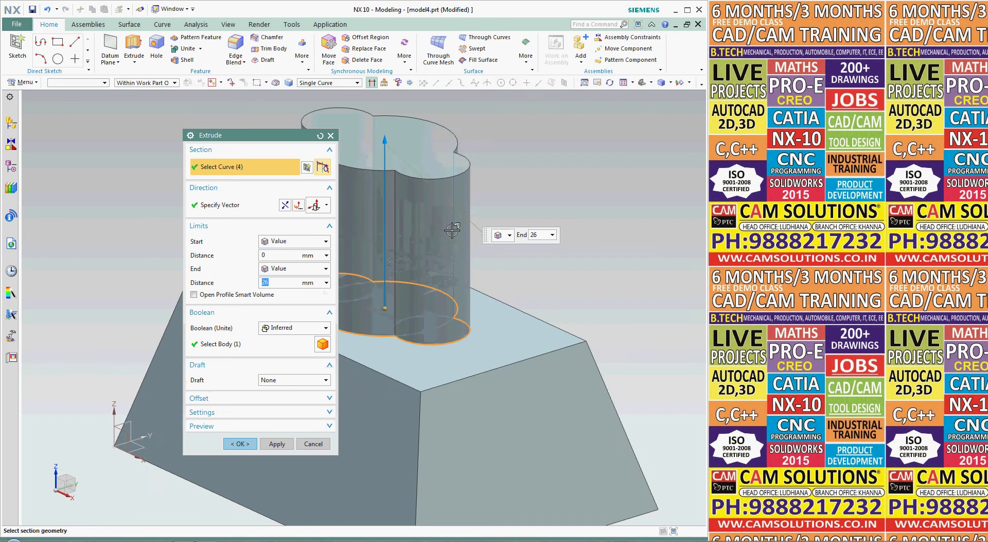
scroll(422, 220, down, 4)
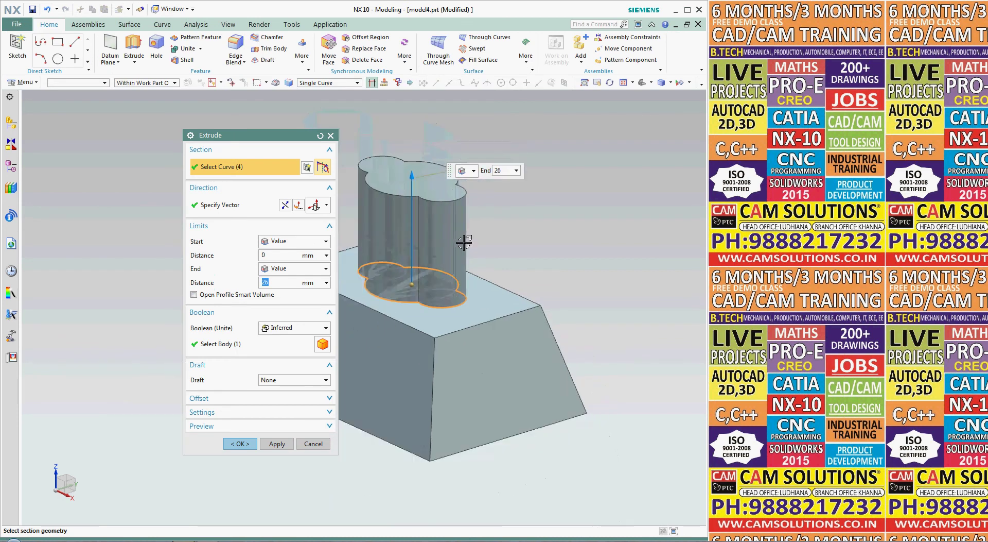
drag(426, 189, 421, 315)
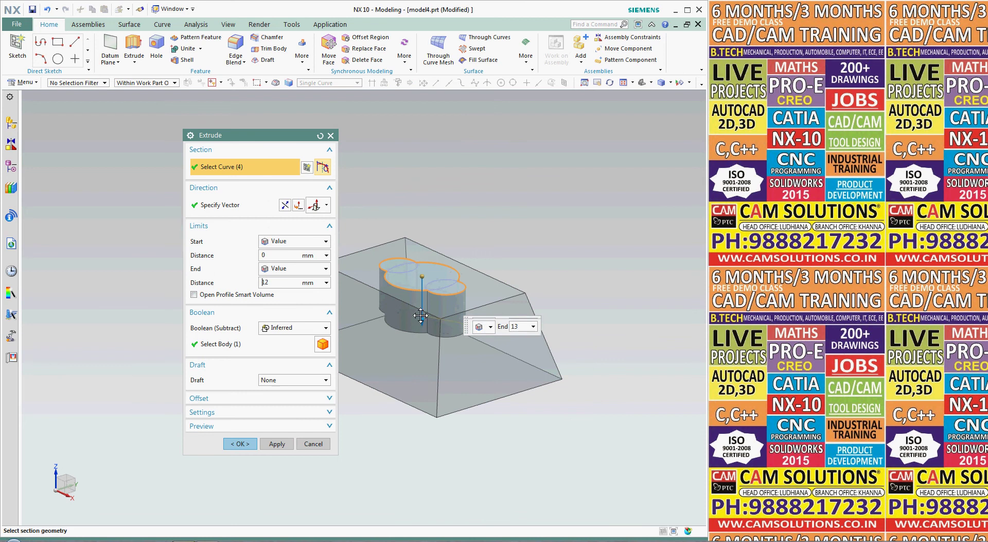
click(286, 328)
click(282, 349)
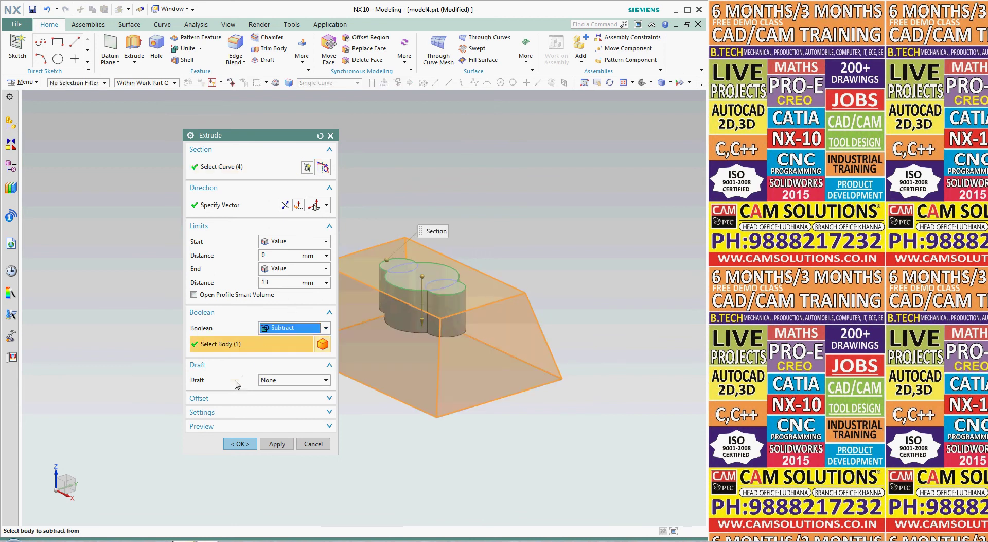
Give the pocket cut a 16-degree draft from the start limit and create it with a depth of about 7 mm
click(304, 381)
click(298, 395)
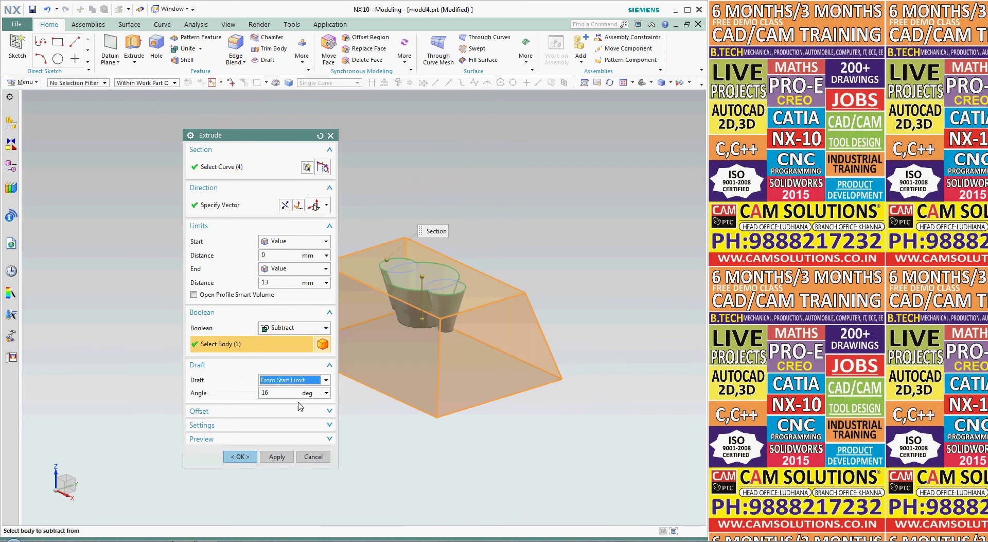
click(423, 313)
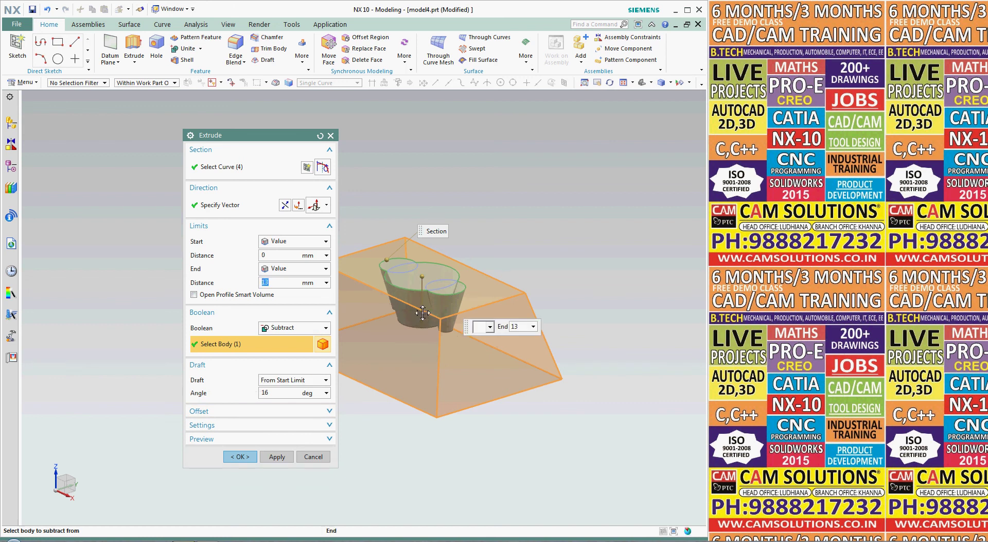
drag(423, 313, 422, 307)
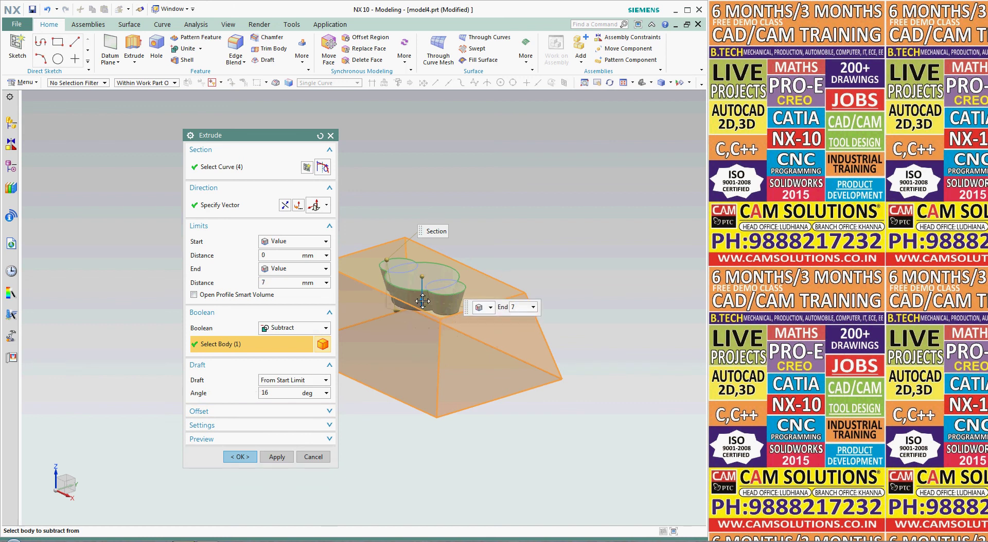
click(246, 460)
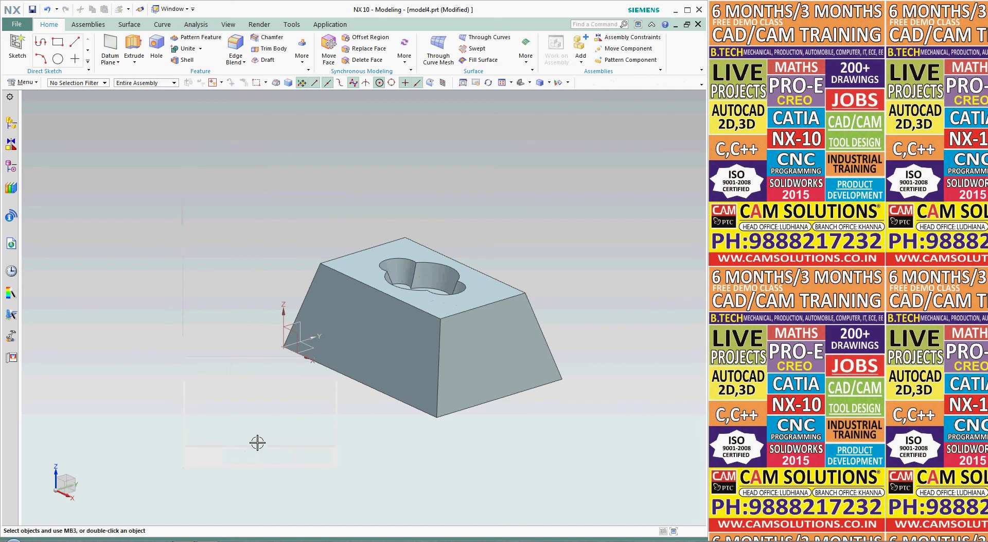
Blend the pocket's four vertical corner edges with a 15 mm radius
scroll(454, 222, up, 3)
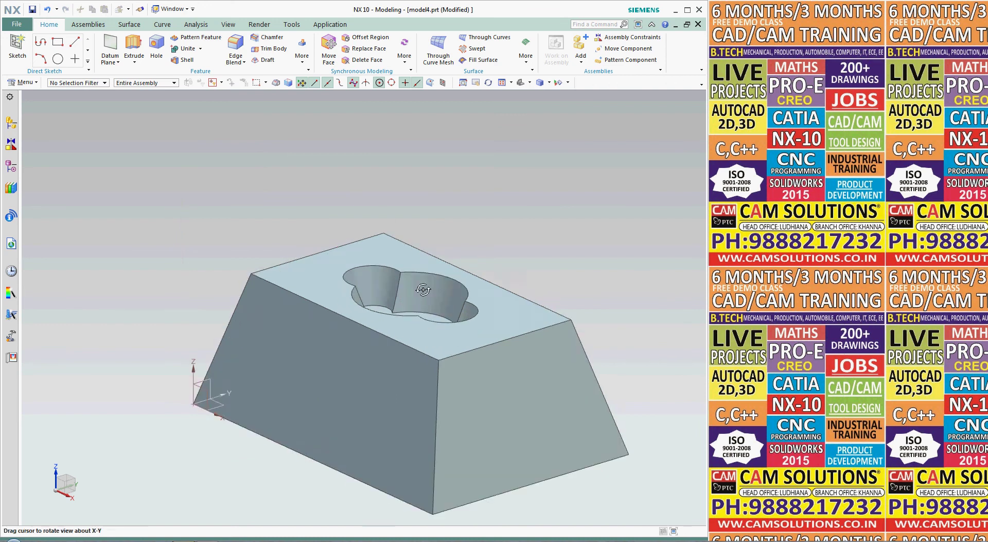
middle_drag(454, 222, 452, 249)
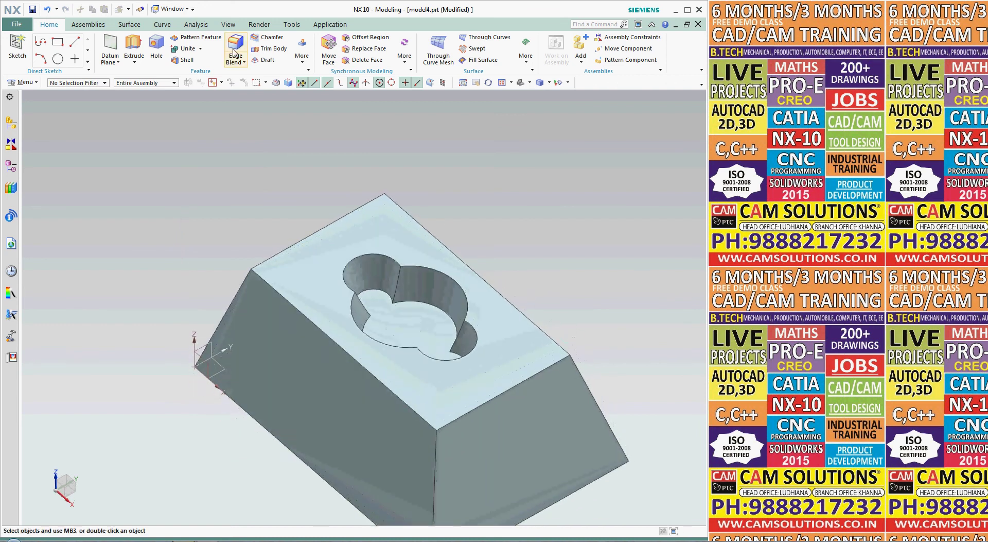
click(395, 286)
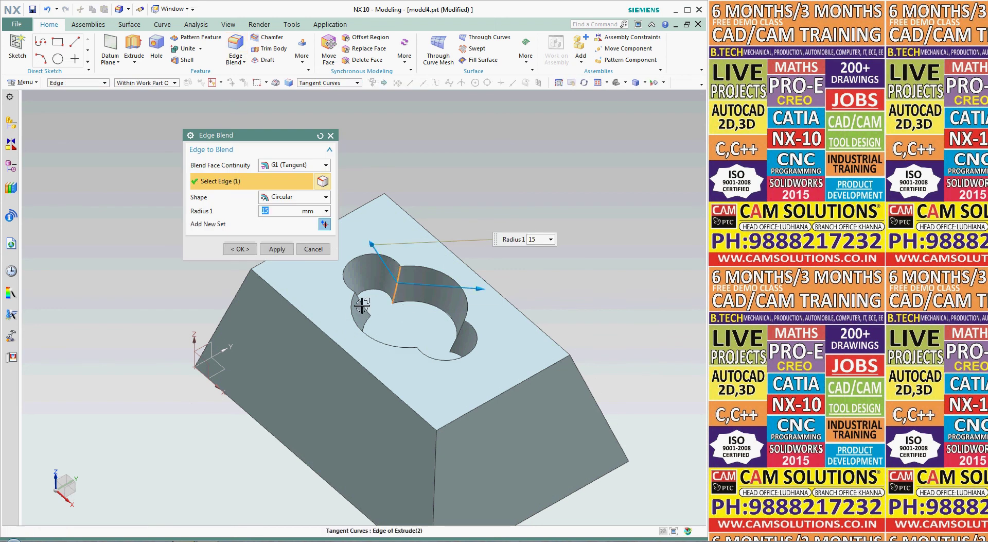
middle_drag(414, 324, 404, 336)
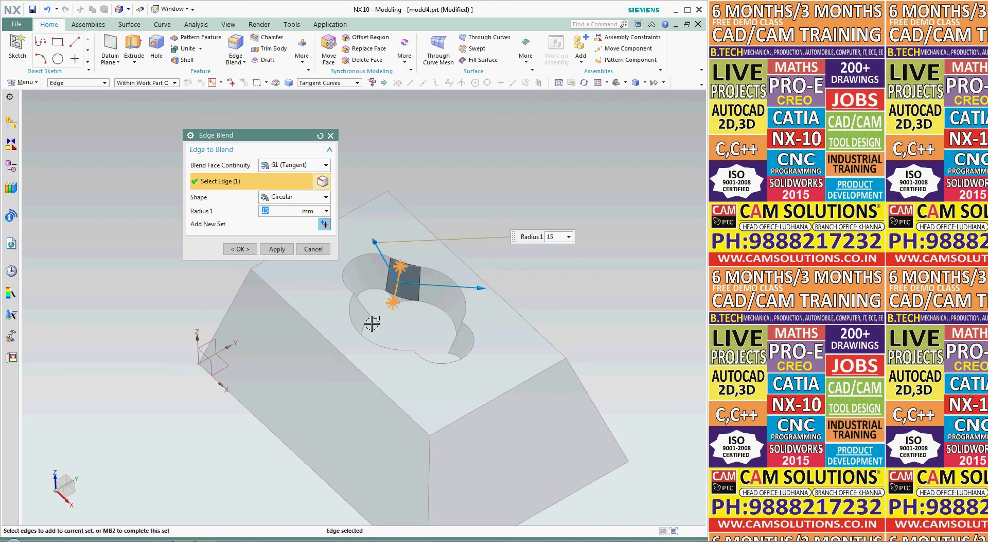
middle_drag(441, 346, 298, 397)
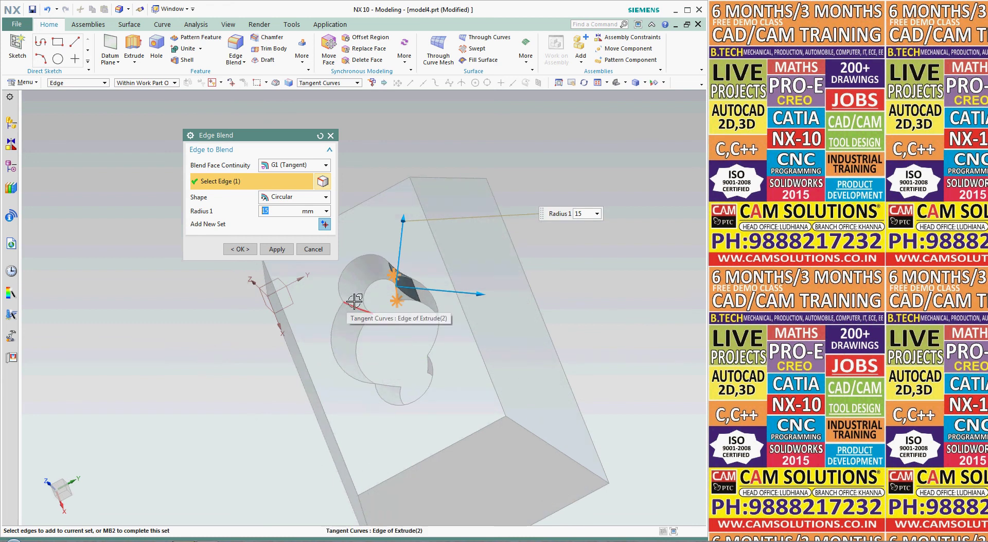
click(354, 305)
click(385, 384)
middle_drag(386, 384, 448, 370)
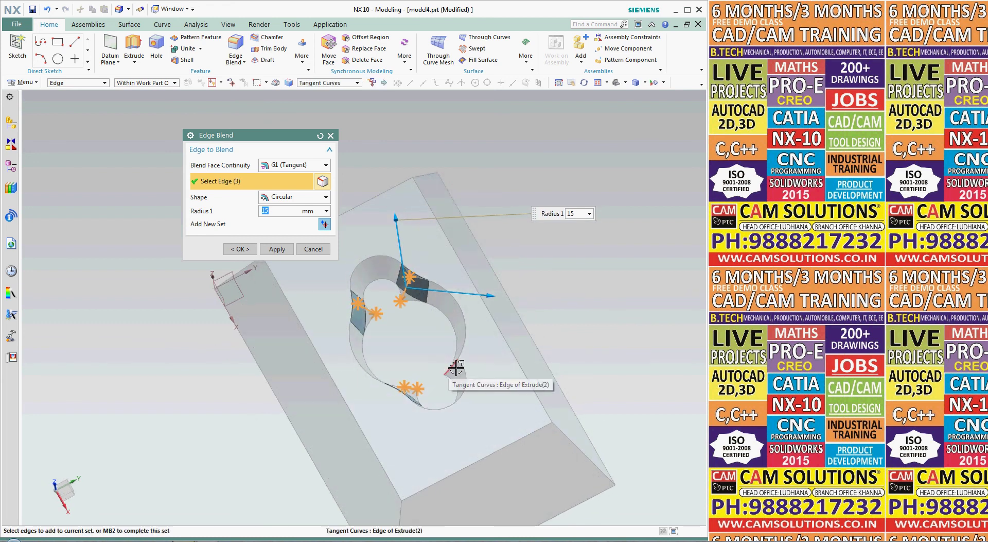
click(448, 370)
middle_drag(392, 388, 330, 329)
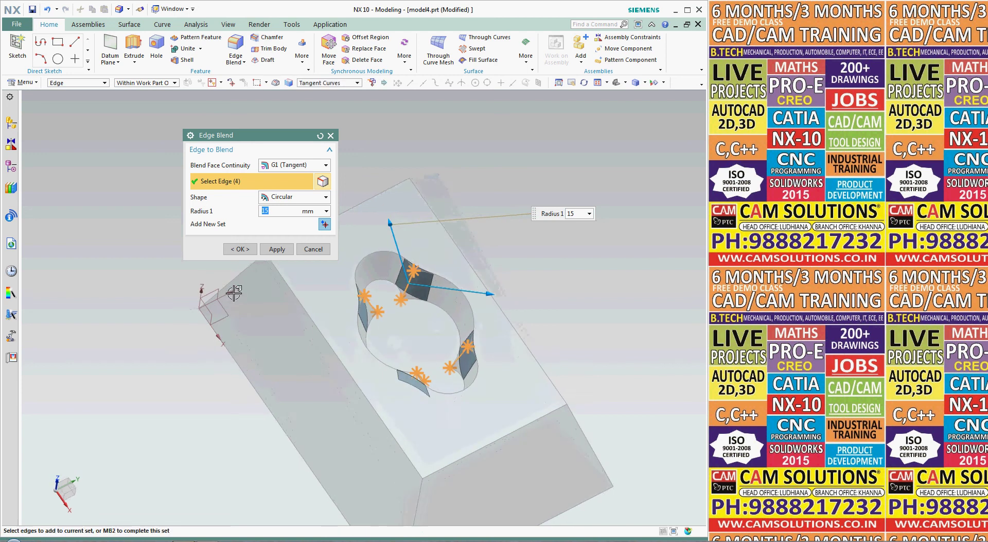
click(274, 249)
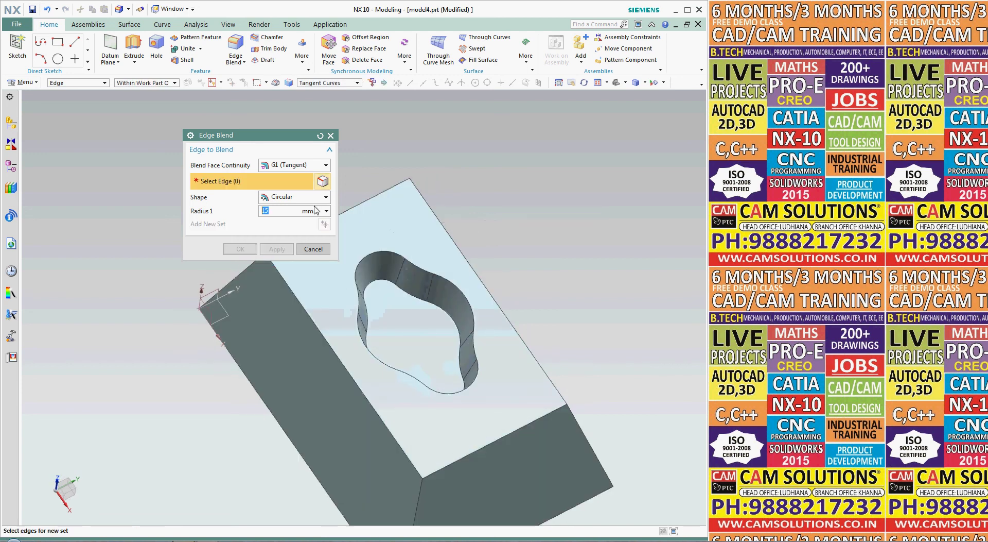
Blend the pocket's floor edges and top rim edges with a 3 mm radius
click(369, 280)
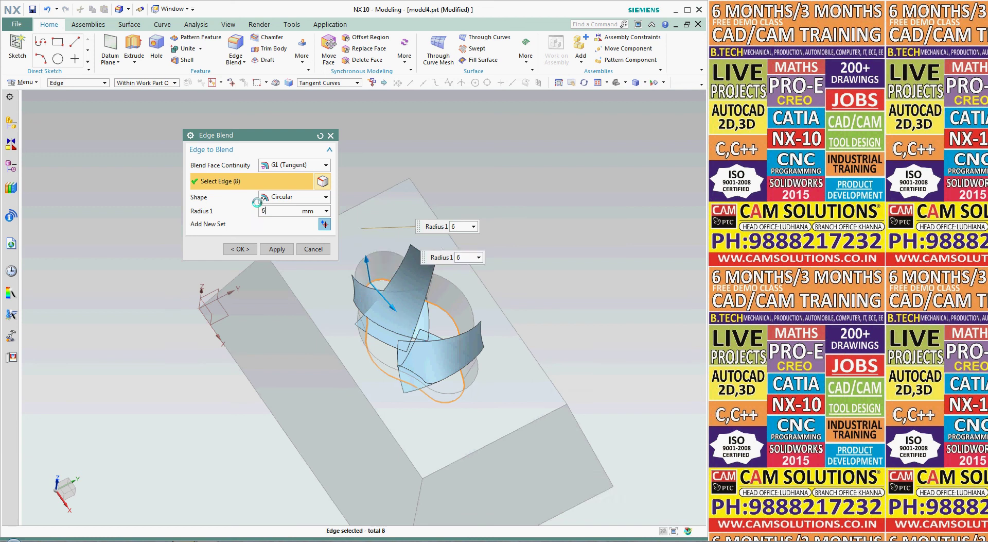
click(377, 257)
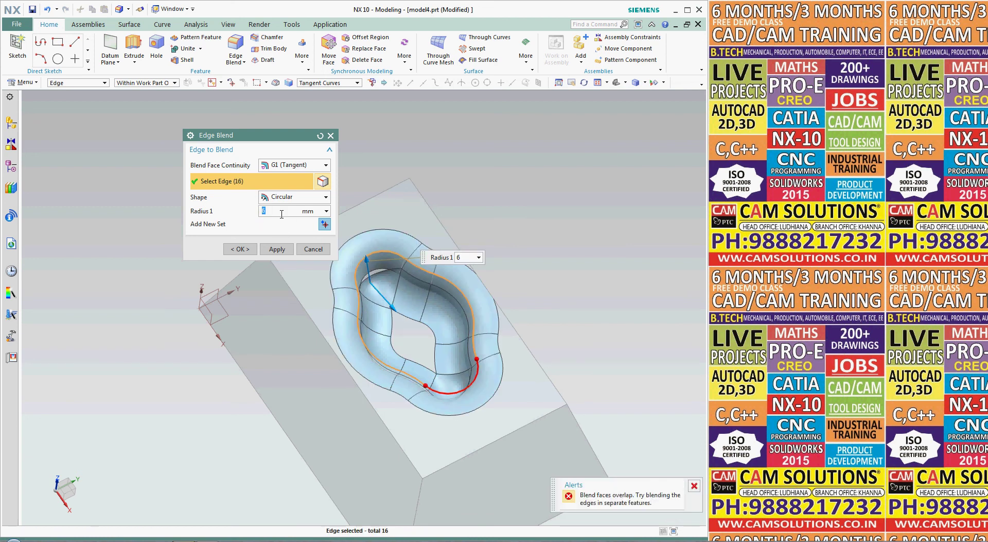
text(3)
key(Return)
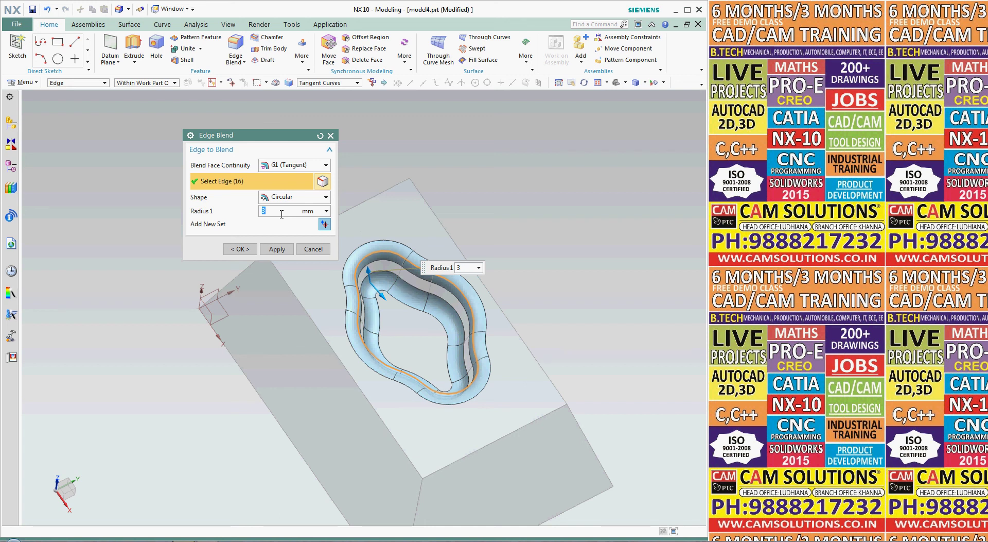
click(230, 248)
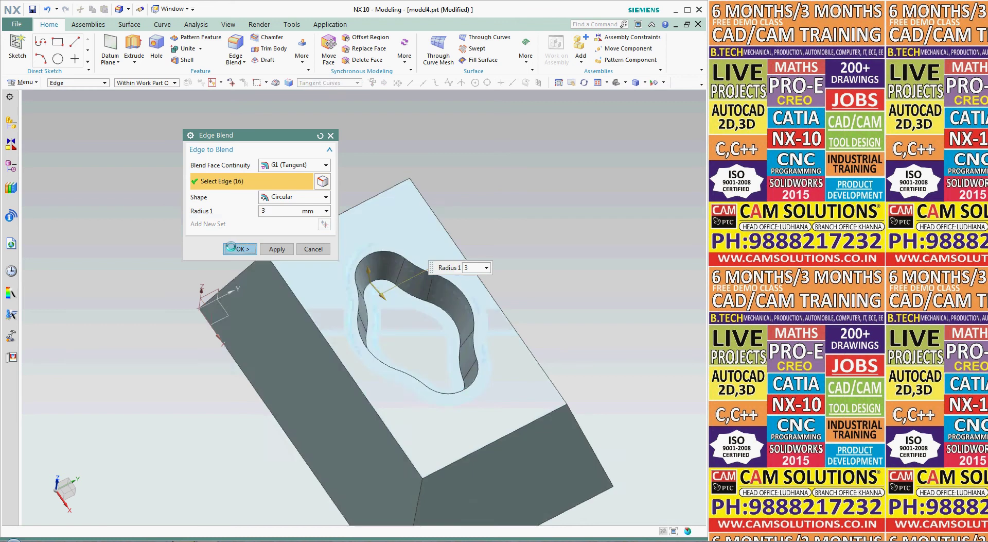
Blend the block's four slanted corner edges and four top outer edges with a 2 mm radius
middle_drag(349, 314, 415, 178)
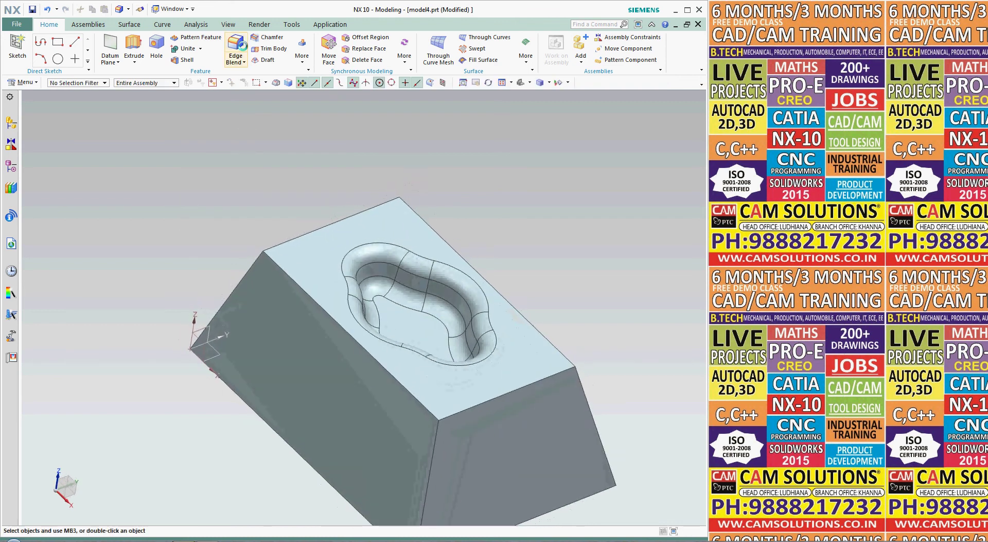
click(237, 49)
click(229, 291)
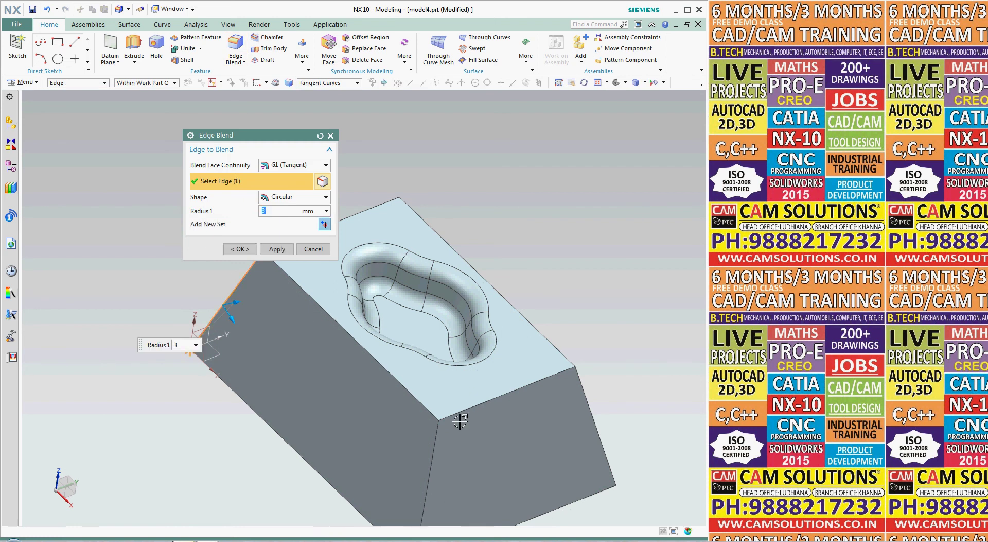
click(438, 449)
click(582, 383)
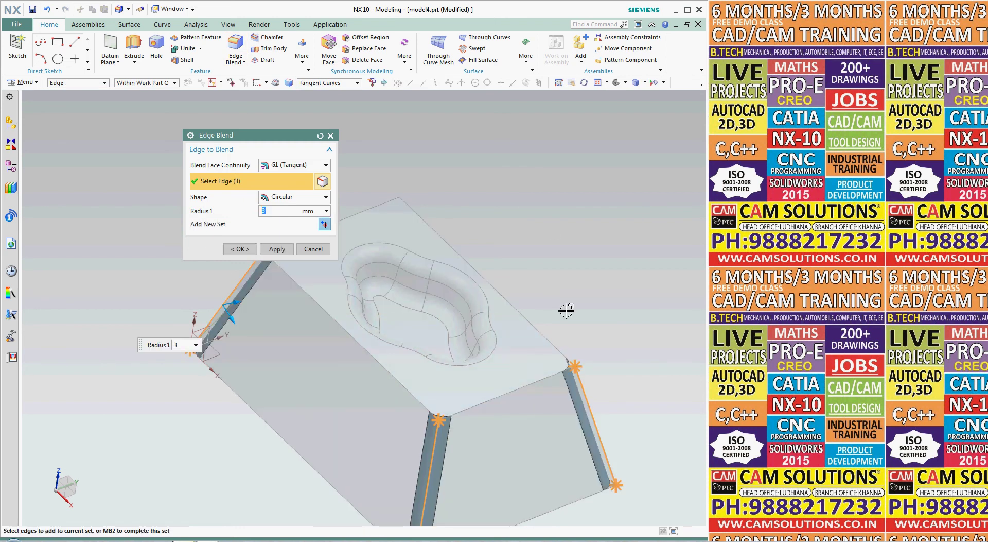
middle_drag(567, 309, 309, 328)
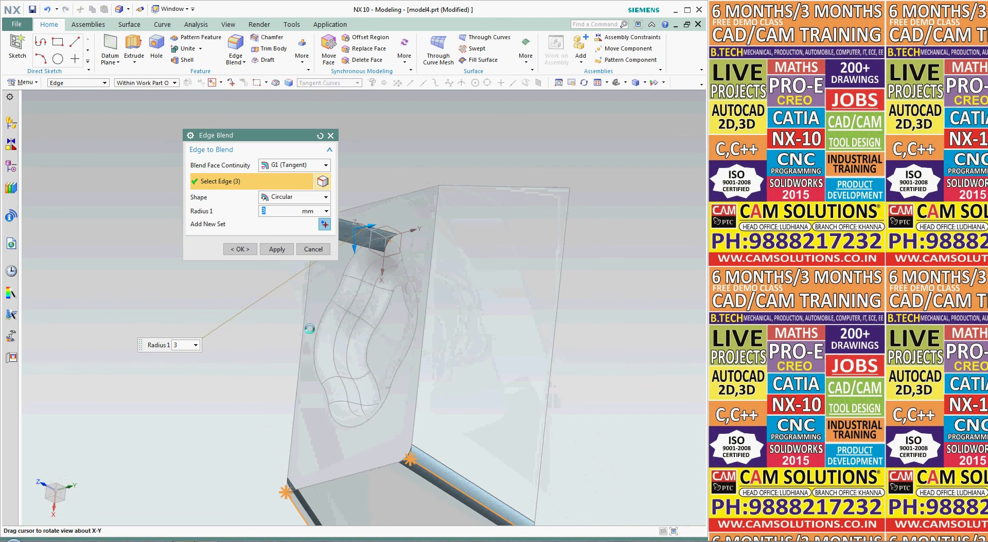
click(500, 187)
click(435, 243)
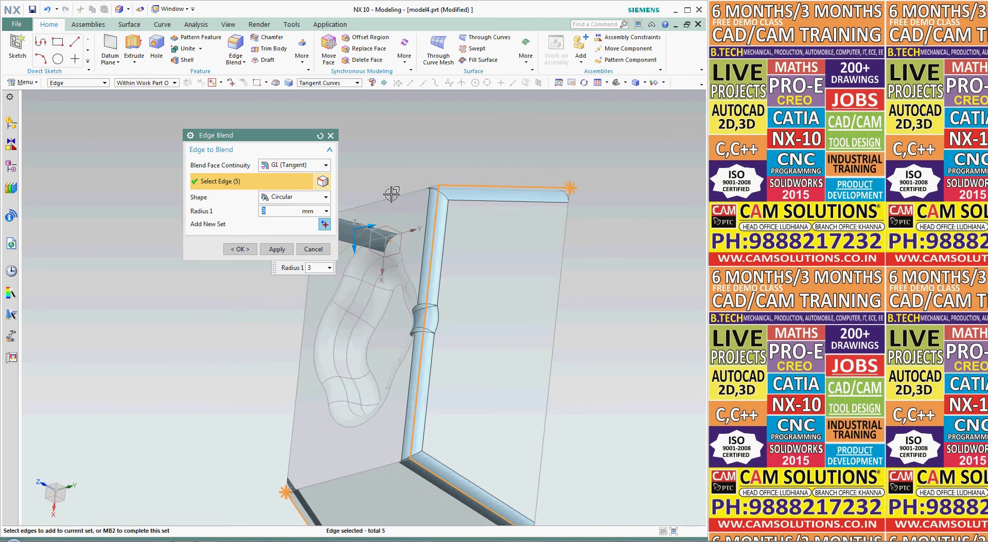
click(391, 200)
click(349, 474)
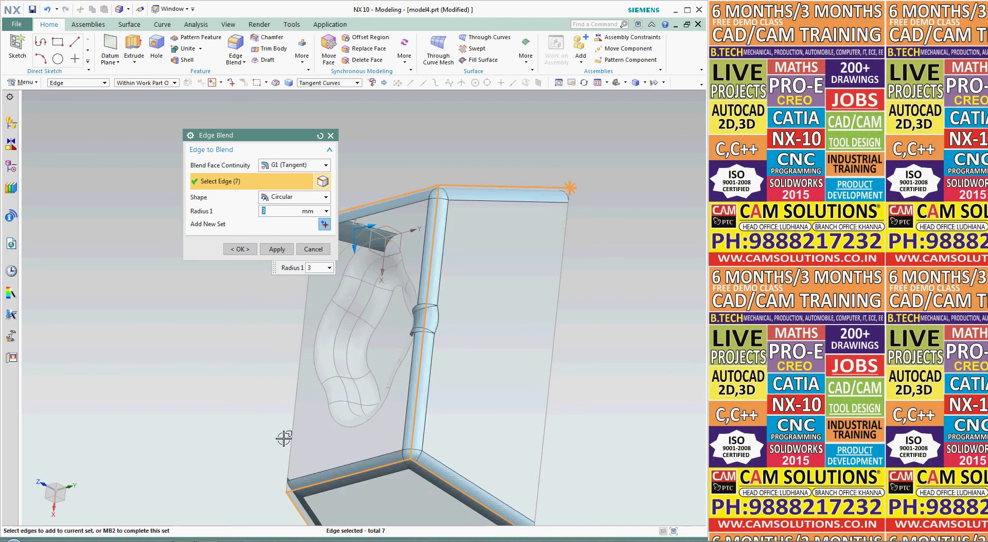
click(291, 435)
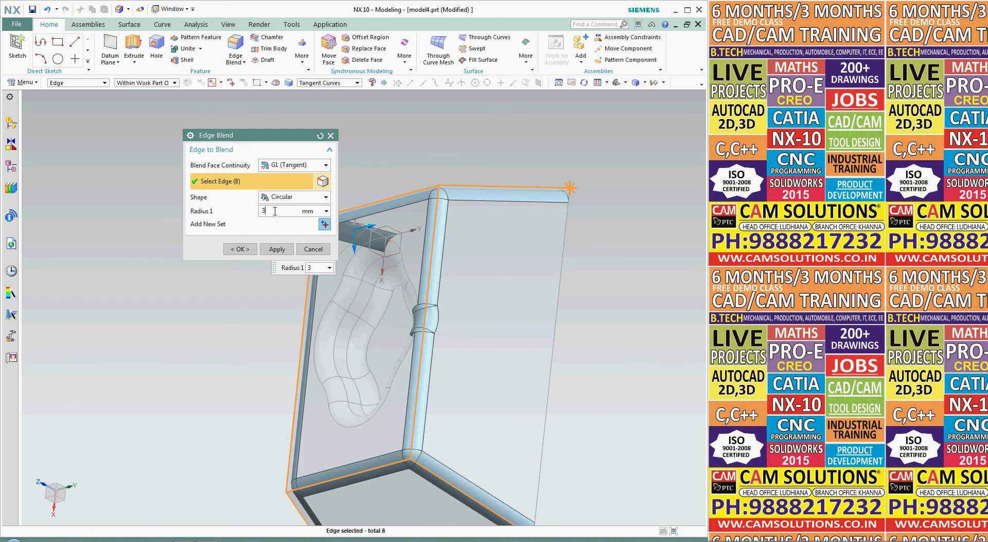
key(Return)
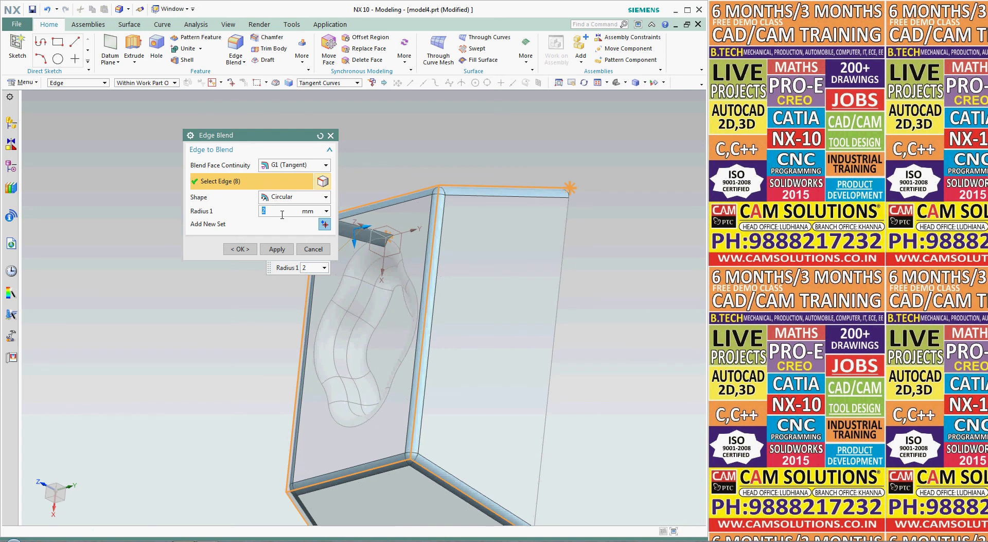
click(240, 249)
middle_drag(247, 349, 492, 167)
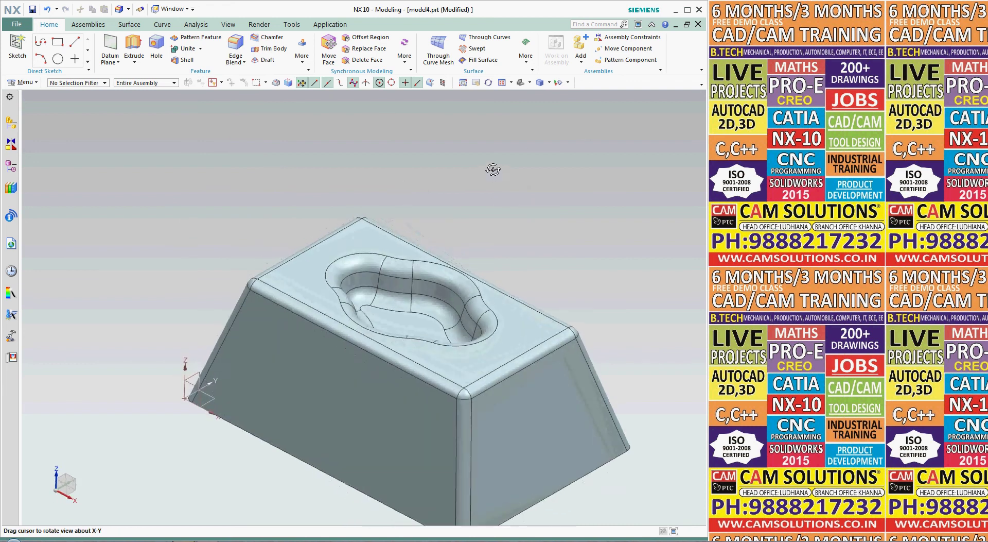
scroll(346, 268, up, 3)
scroll(322, 256, down, 6)
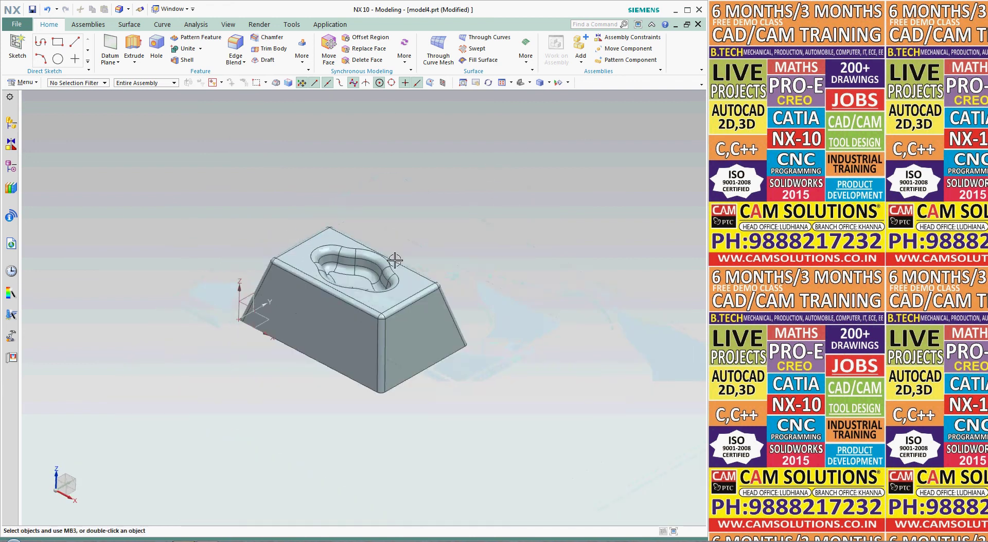
scroll(395, 260, up, 2)
middle_drag(372, 250, 358, 257)
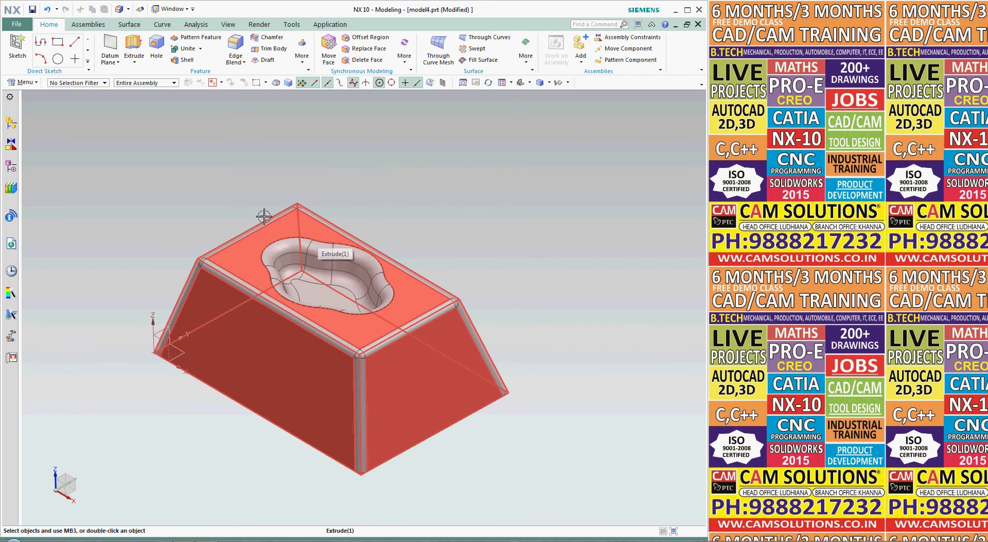
Switch to the Manufacturing application with the cam_general session configuration and the mill_contour setup
click(13, 28)
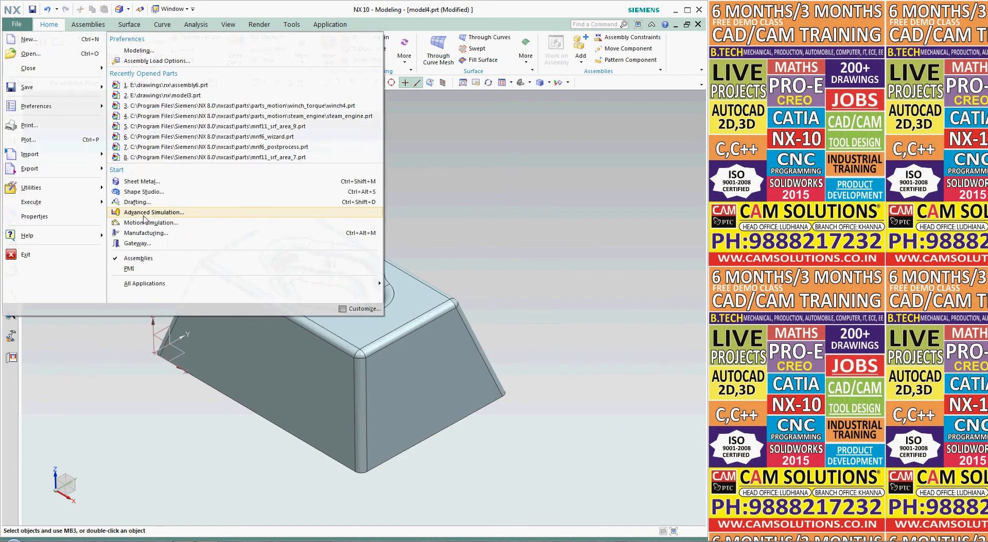
click(148, 232)
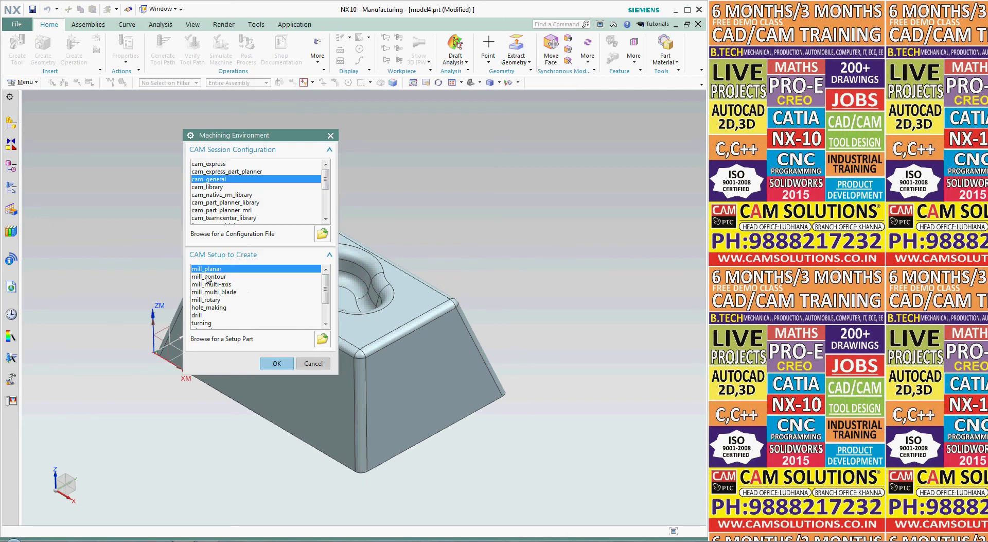
click(208, 276)
click(277, 363)
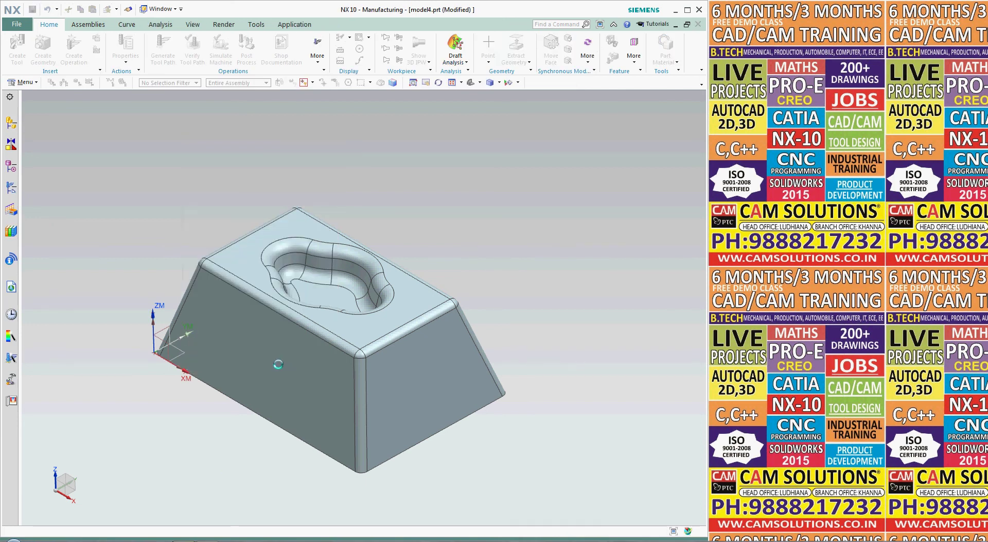
Show the Operation Navigator in its geometry view
click(13, 186)
right_click(47, 162)
click(62, 186)
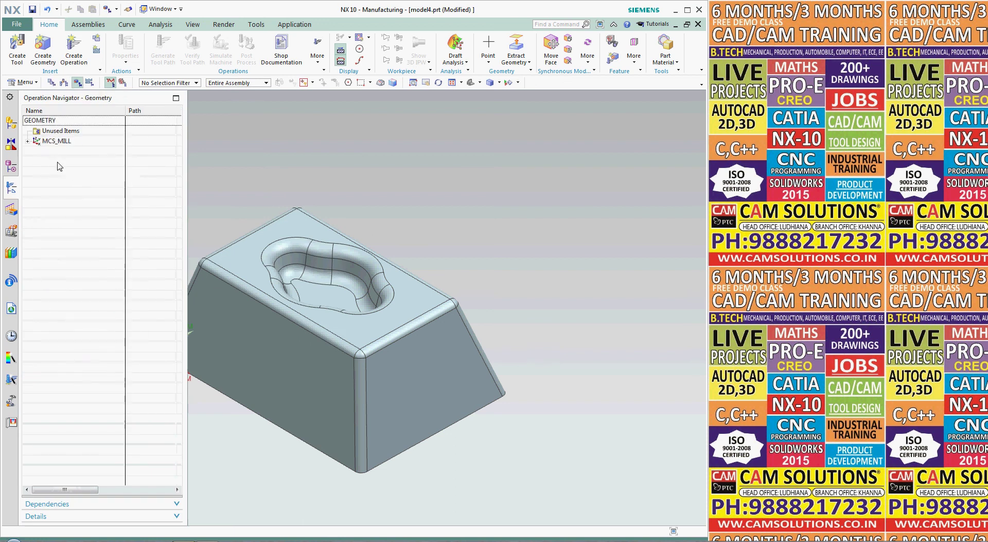
Open MCS_MILL for editing and define its machine coordinate system with the Dynamic type
click(61, 141)
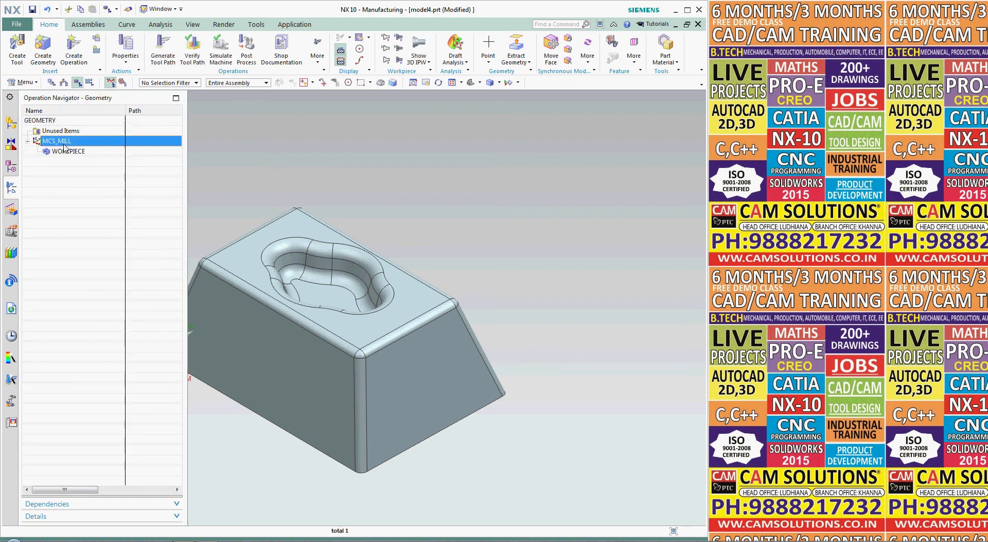
right_click(64, 144)
click(70, 148)
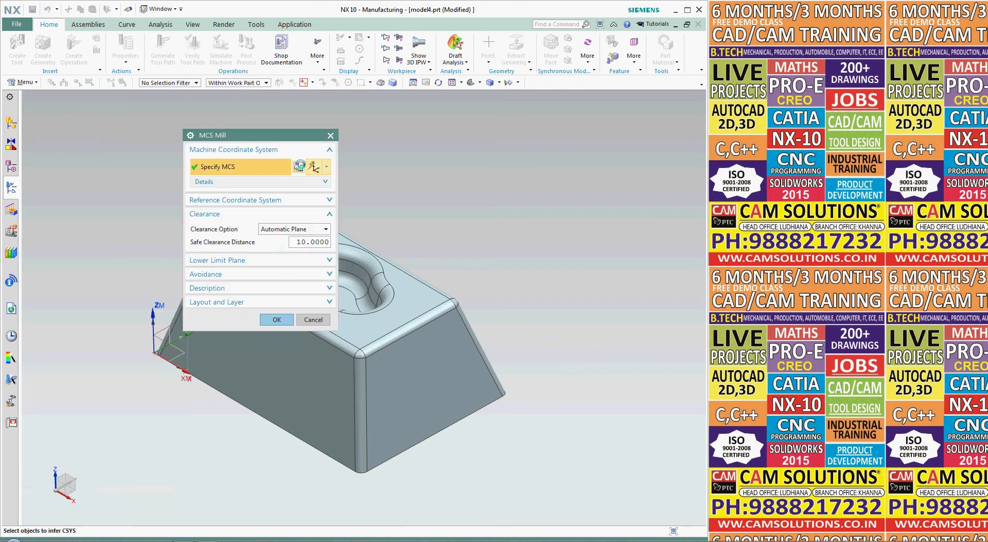
click(299, 166)
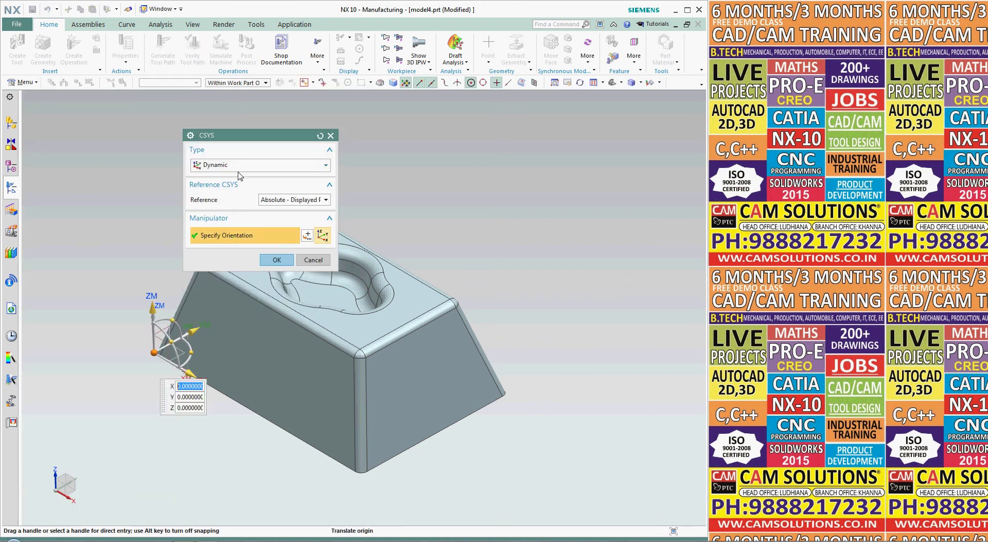
click(238, 164)
click(231, 180)
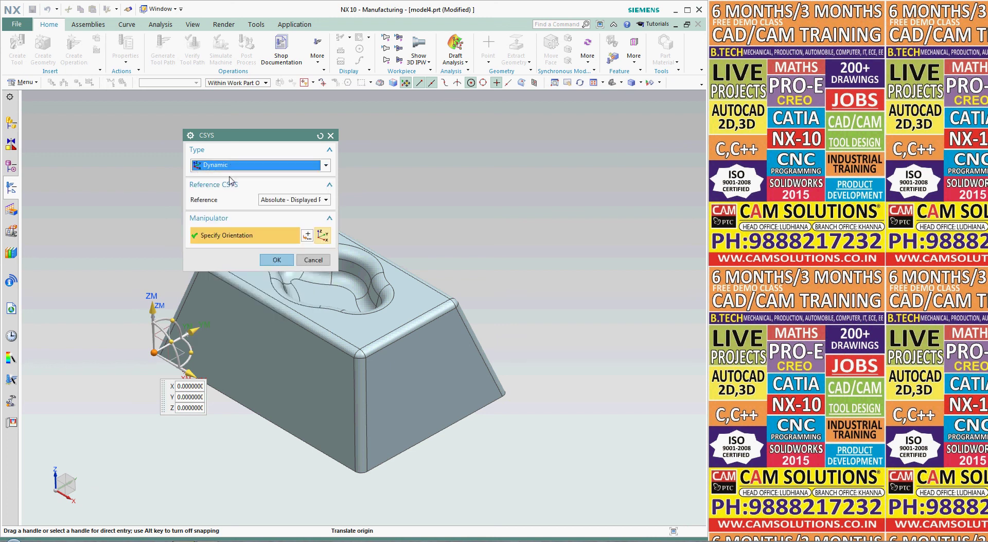
Raise the machine coordinate system's origin along ZM to Z 29 mm and accept the MCS Mill settings
drag(156, 311, 150, 172)
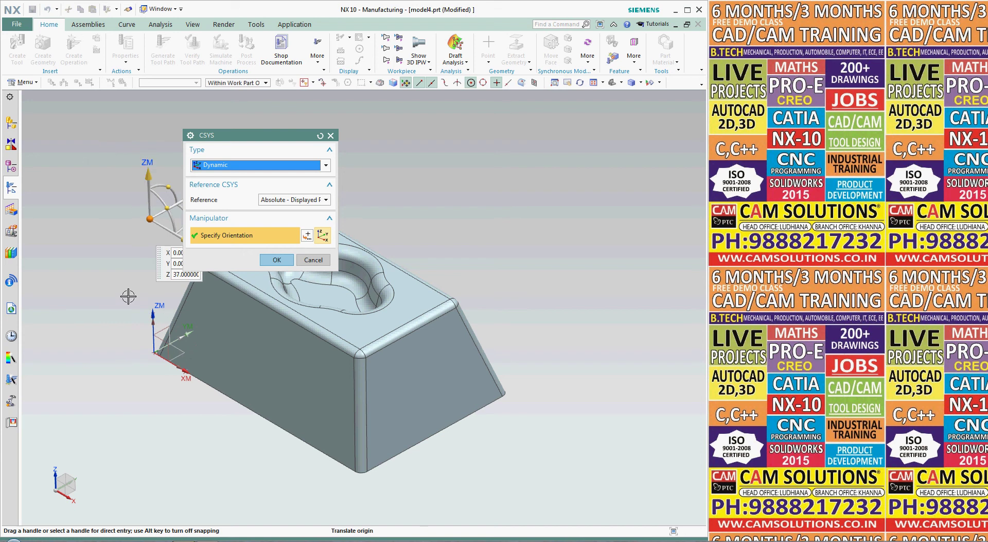
middle_drag(128, 292, 121, 172)
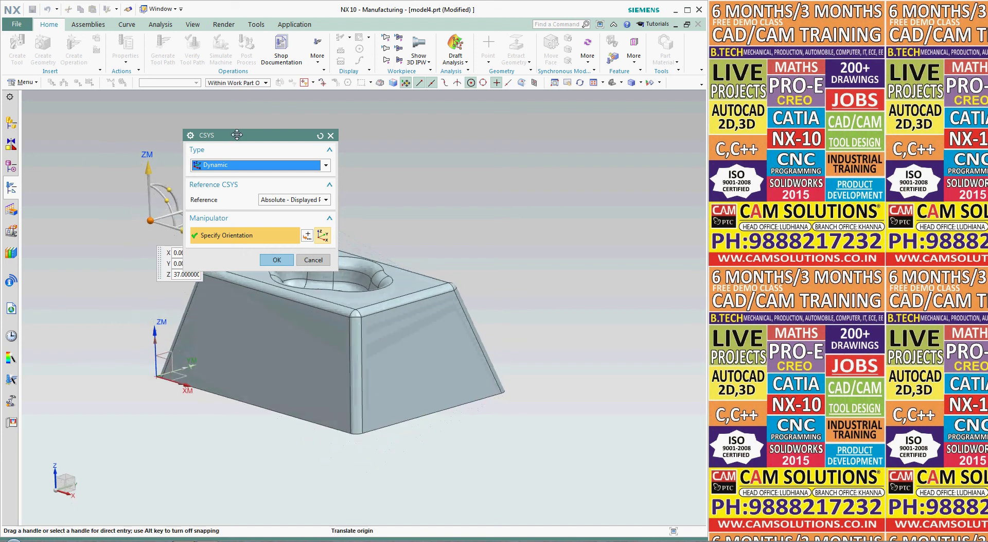
drag(244, 135, 412, 116)
drag(149, 176, 150, 205)
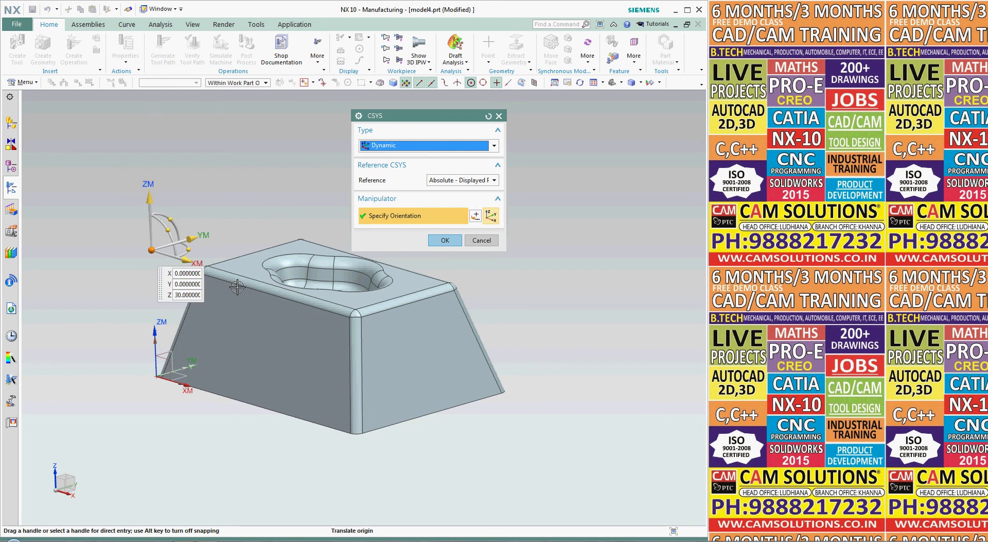
middle_drag(243, 269, 259, 251)
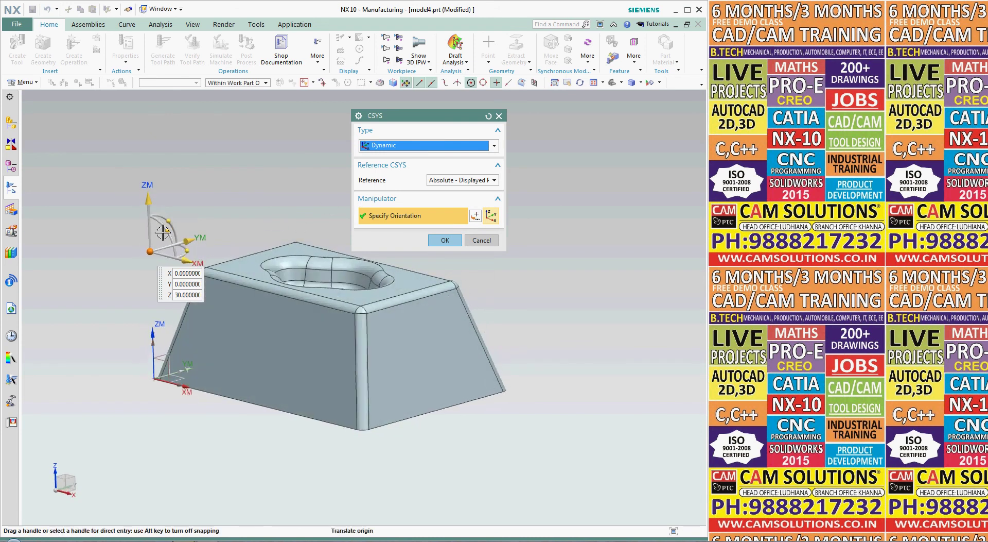
drag(149, 202, 148, 206)
middle_drag(221, 203, 211, 244)
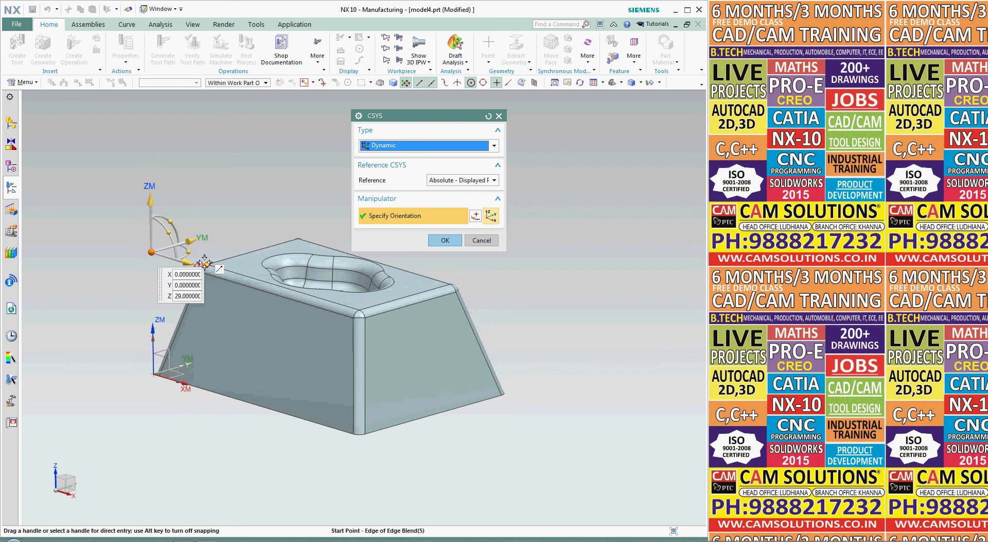
click(446, 240)
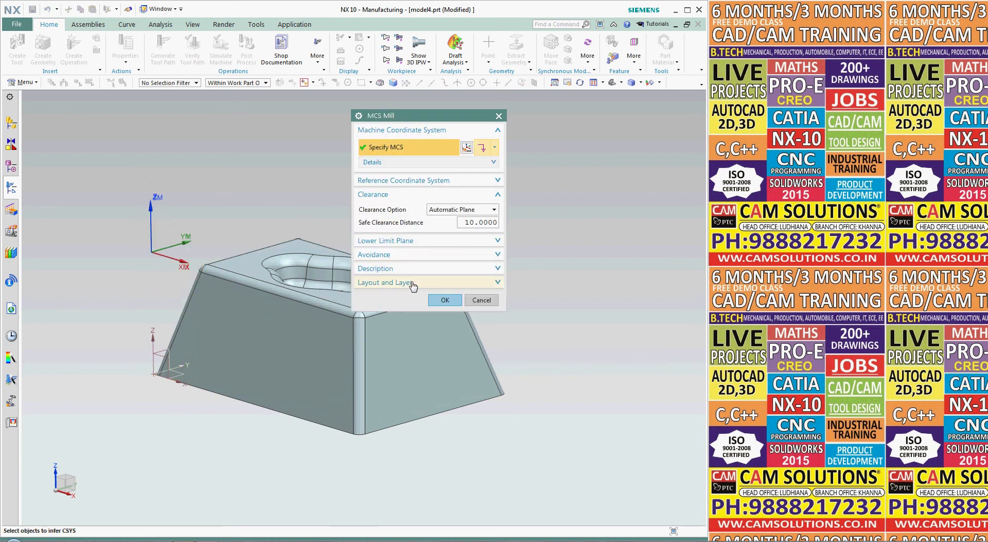
click(433, 300)
Edit the WORKPIECE under MCS_MILL and specify the block as its part geometry
middle_drag(397, 242, 396, 266)
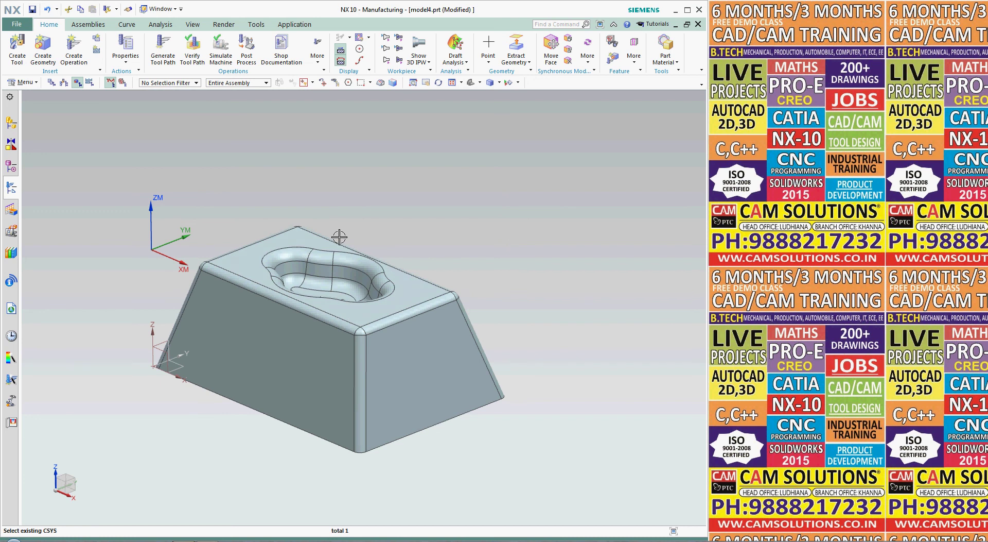
click(16, 198)
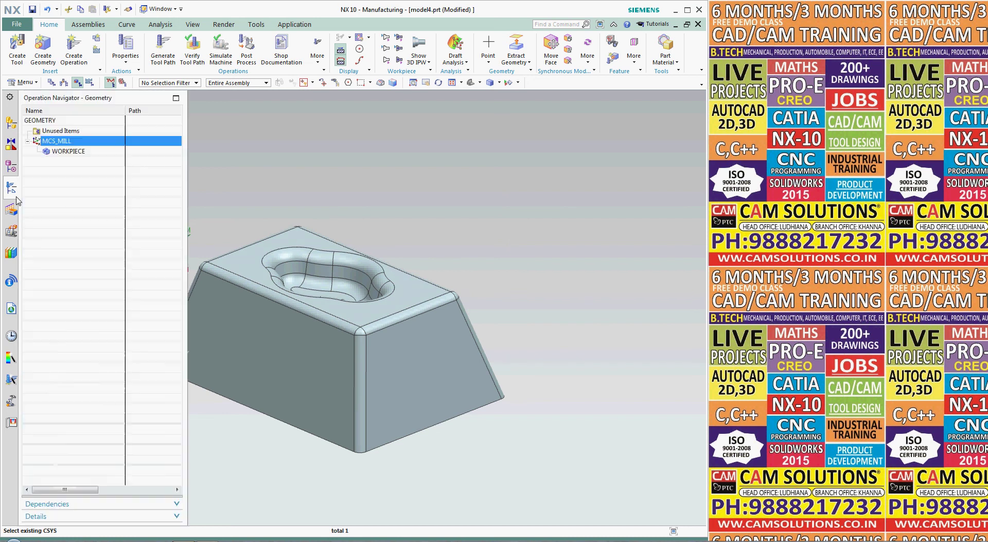
click(67, 151)
right_click(67, 151)
click(90, 163)
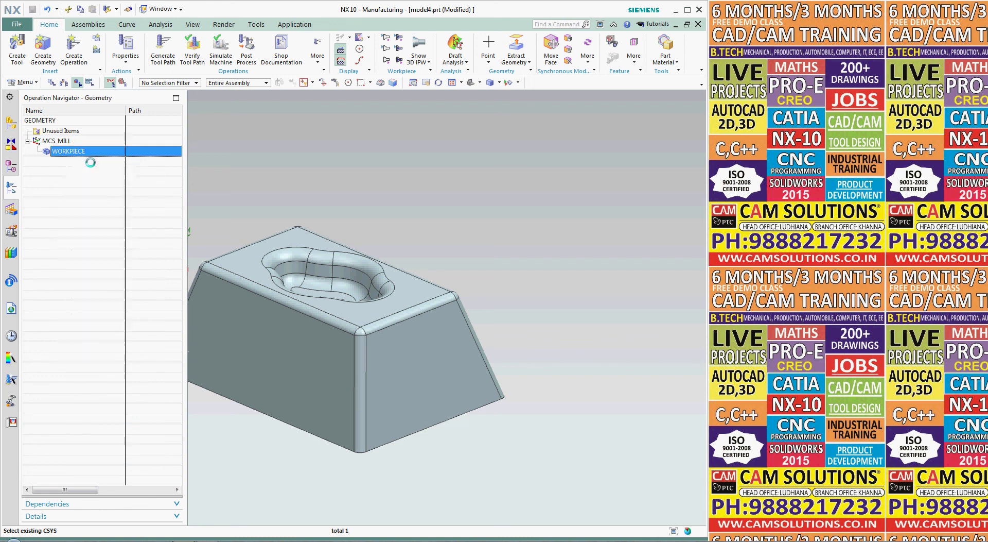
click(473, 148)
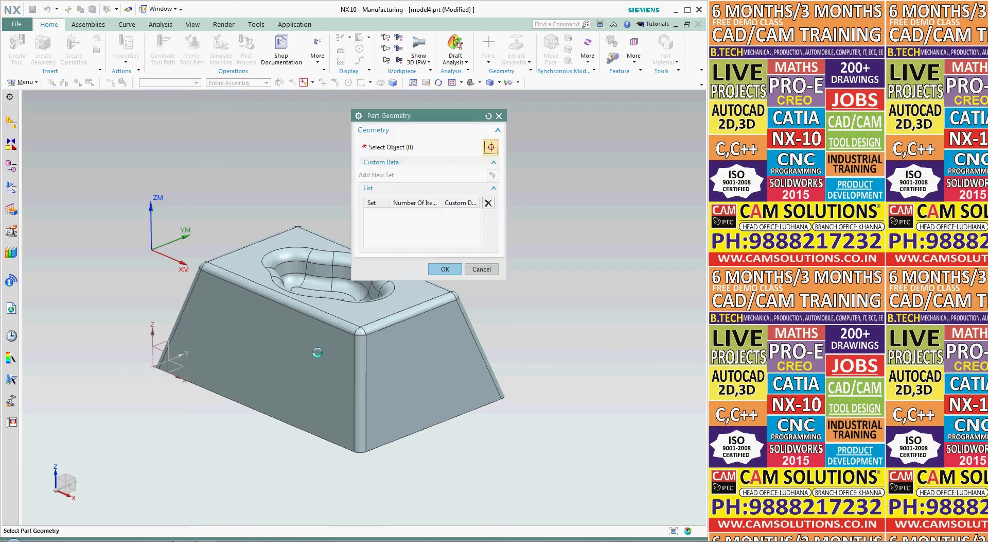
click(317, 353)
click(445, 327)
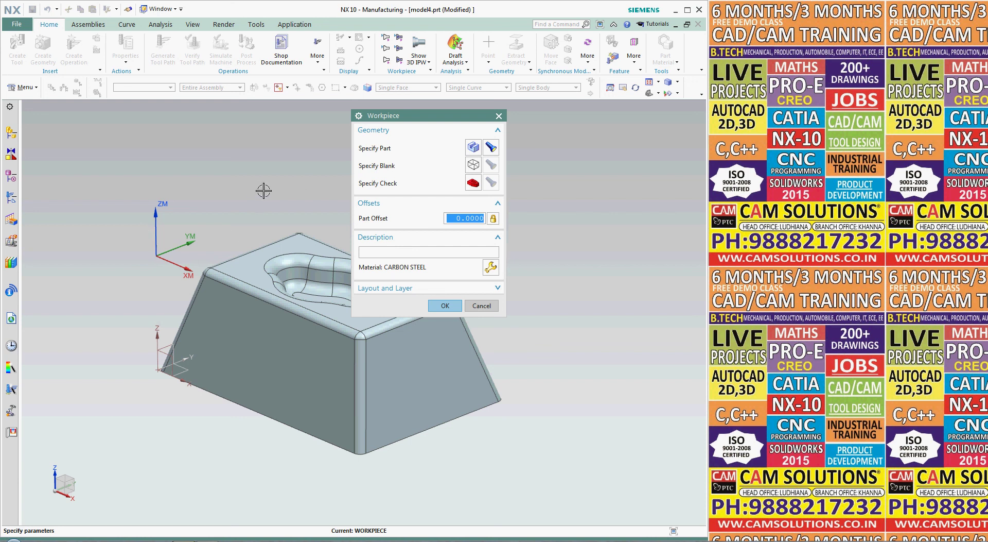
Specify the block body itself as the blank geometry and accept the Workpiece settings
click(477, 166)
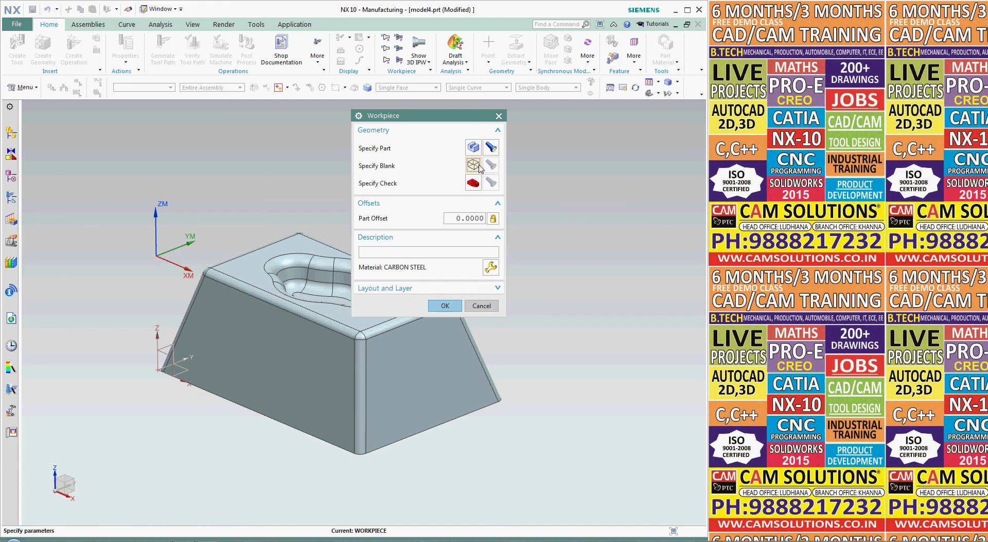
click(335, 356)
click(450, 331)
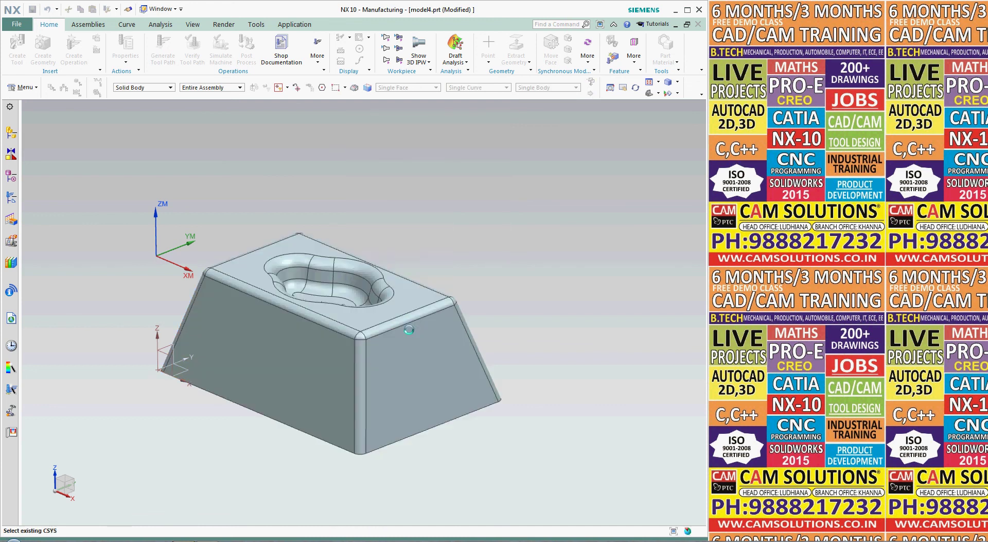
click(445, 306)
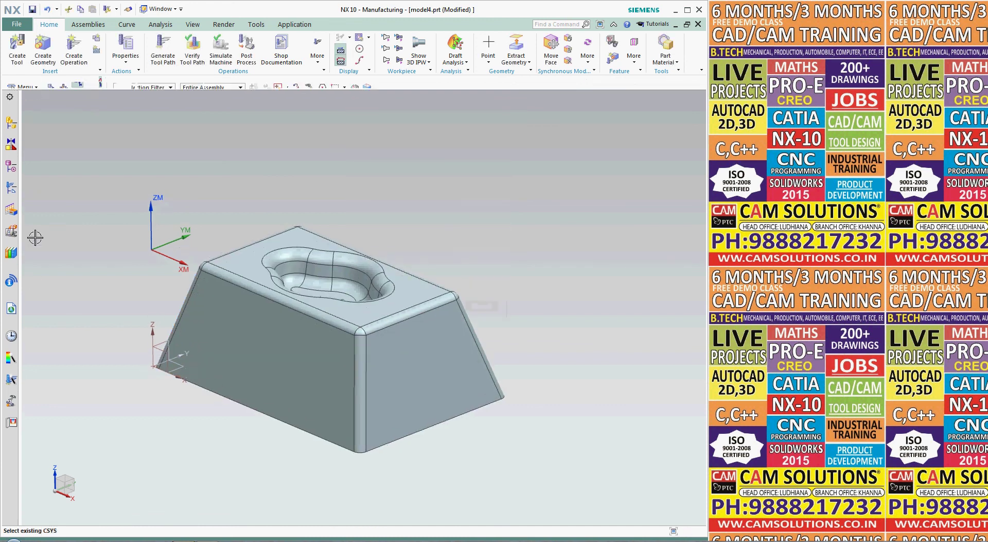
Insert a mill_contour Cavity Mill operation named CAVITY_MILL under the WORKPIECE geometry
click(11, 187)
click(82, 151)
right_click(83, 152)
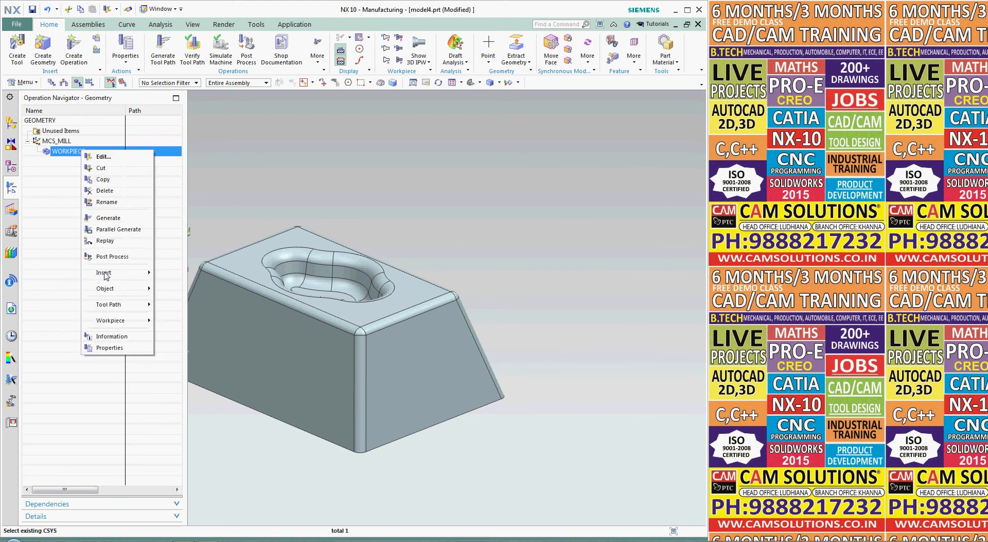
mouse_move(132, 267)
click(186, 272)
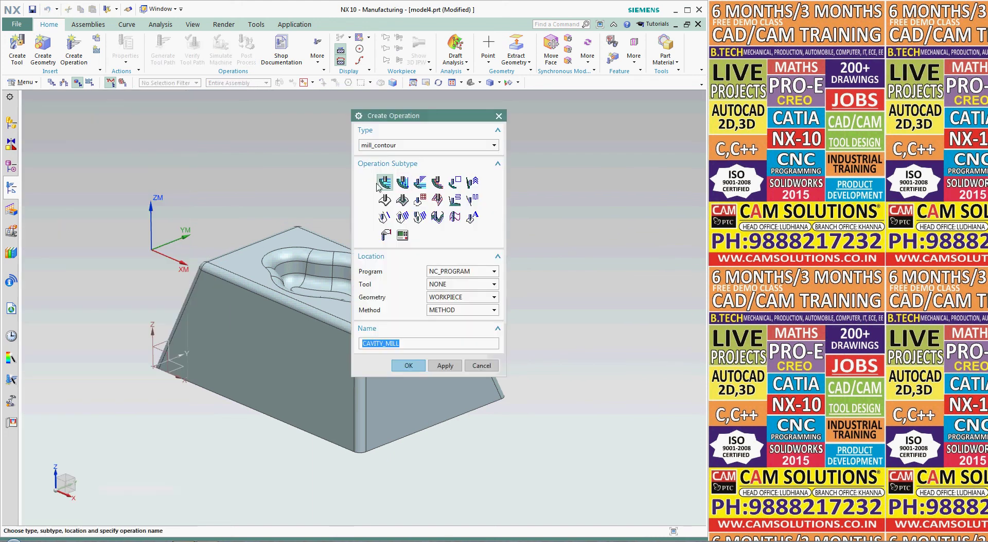
click(409, 365)
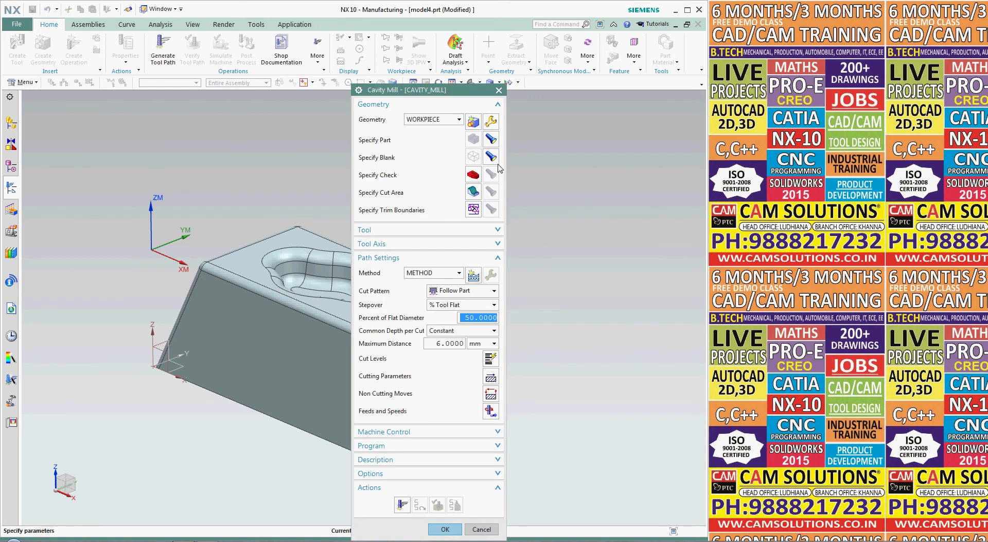
Create a new mill_contour tool named MILL with a 12 mm diameter for the cavity mill operation
click(470, 235)
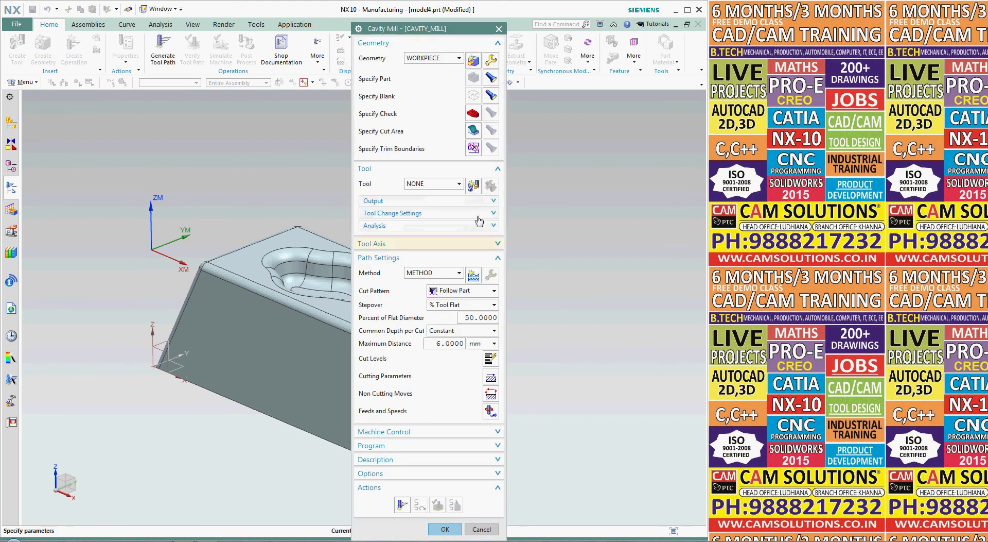
click(475, 185)
click(385, 134)
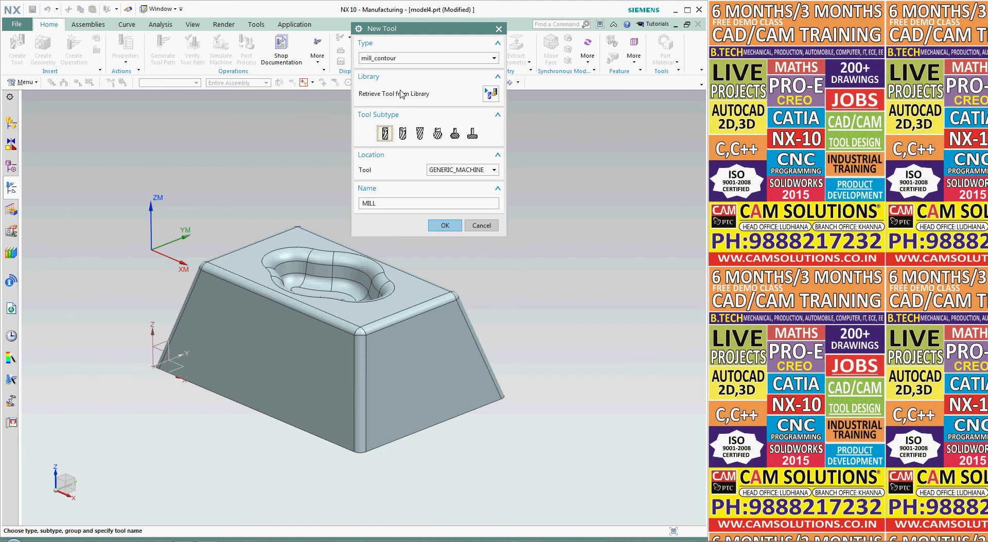
click(400, 61)
click(401, 62)
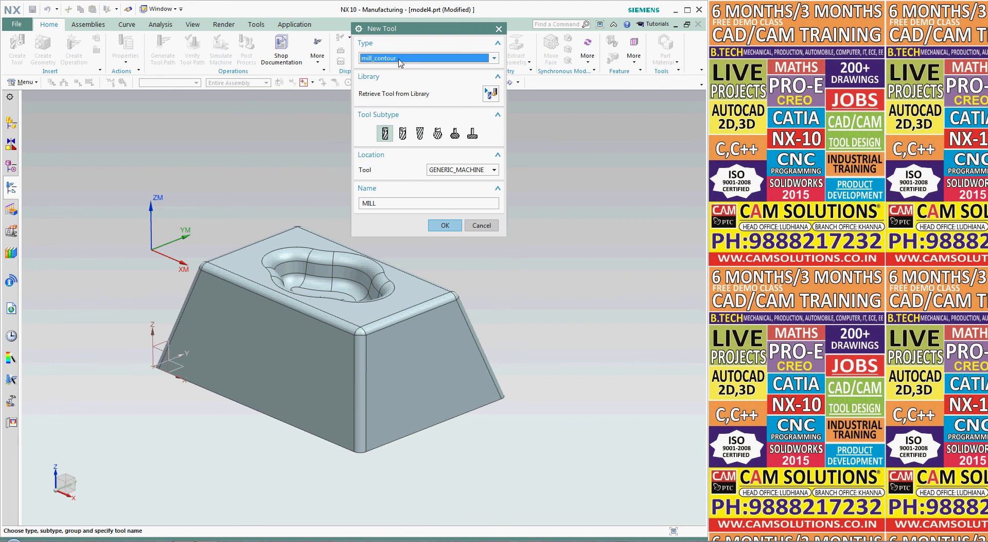
click(445, 225)
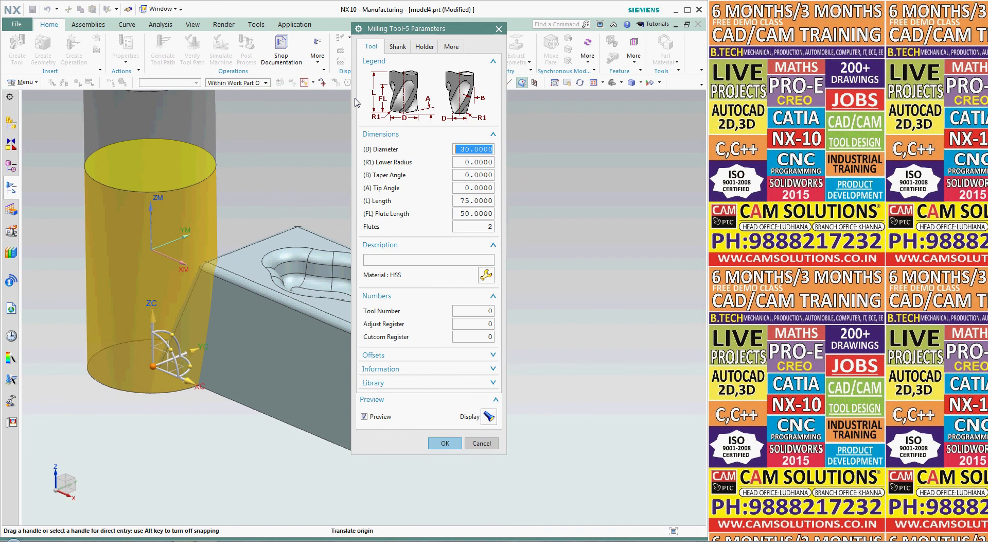
text(12)
key(Return)
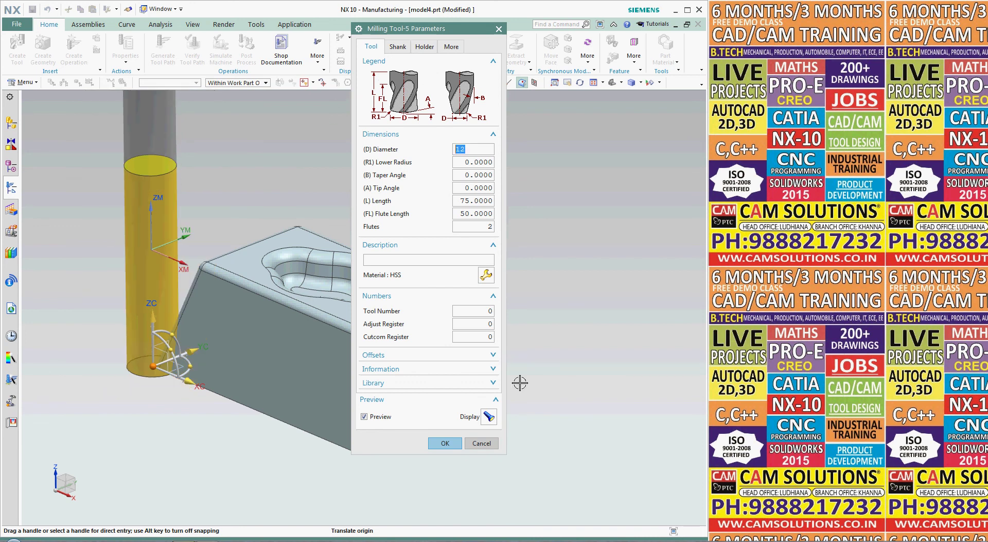
click(444, 446)
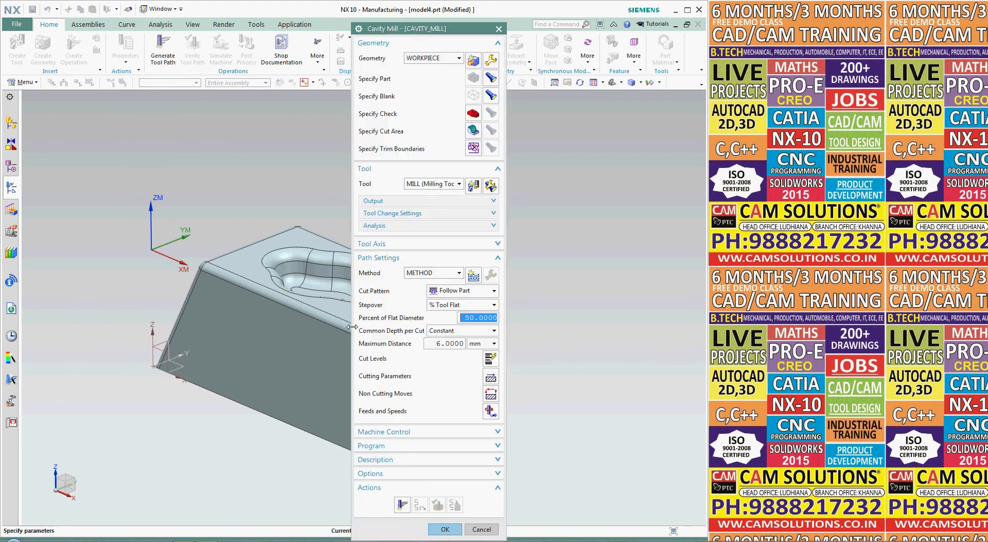
Edit the MILL tool and set its diameter to 6 mm
click(490, 185)
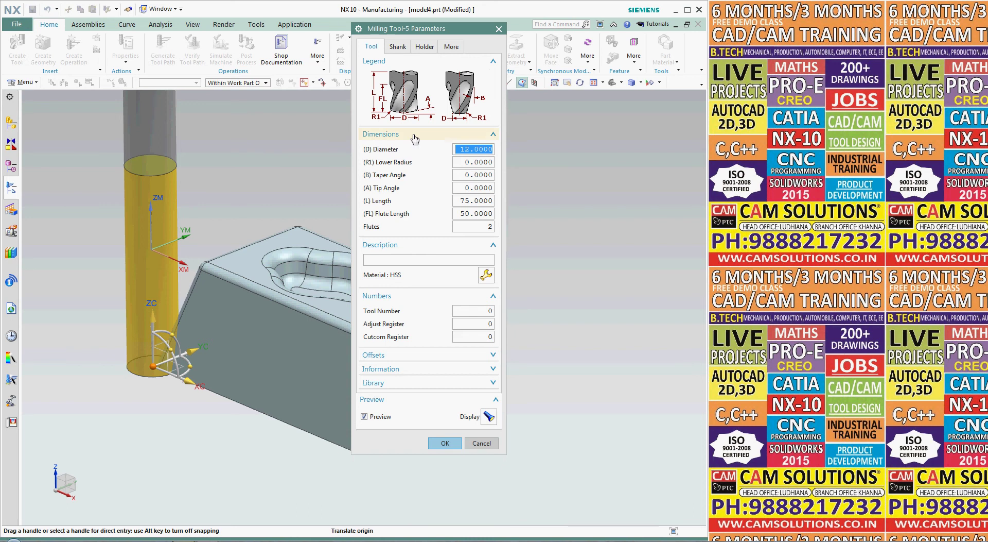
text(6)
key(Return)
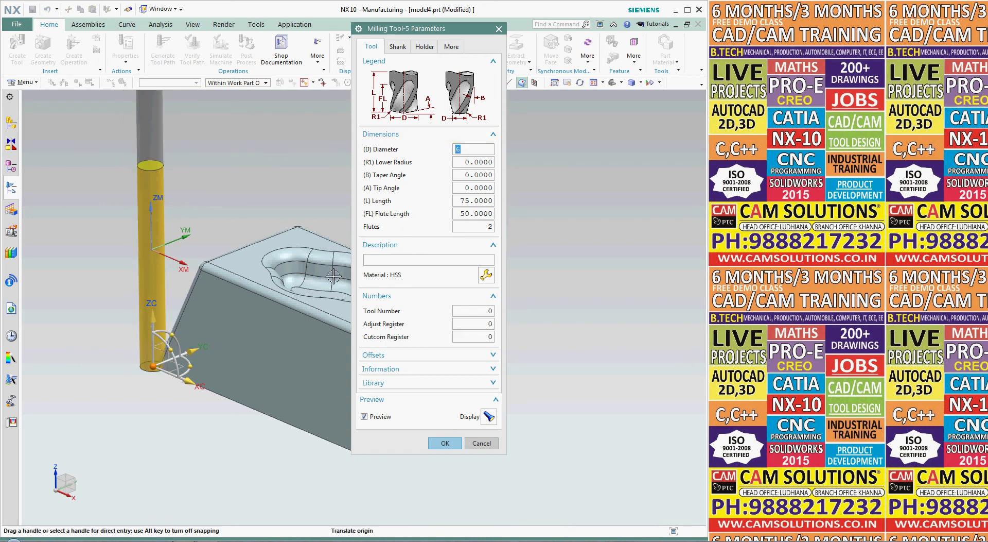
click(445, 443)
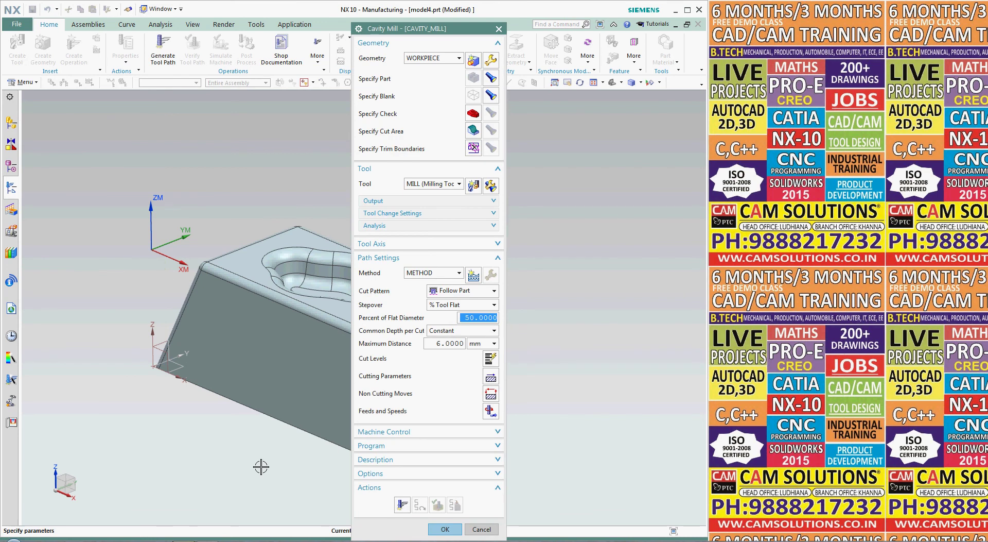
Set the cavity mill's cut pattern to Follow Periphery and its method to MILL_ROUGH
click(471, 291)
click(471, 293)
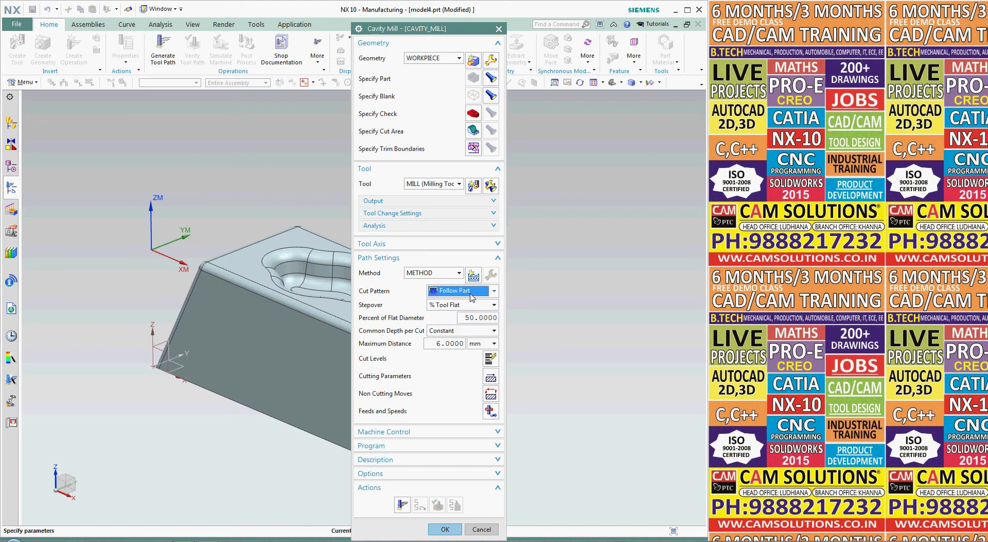
click(471, 291)
click(463, 313)
click(474, 319)
click(444, 273)
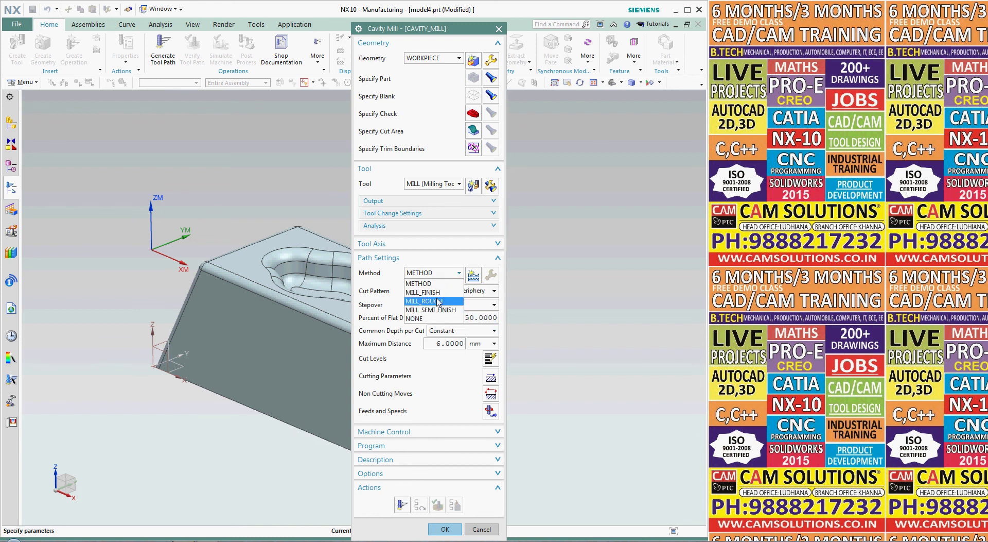
click(448, 301)
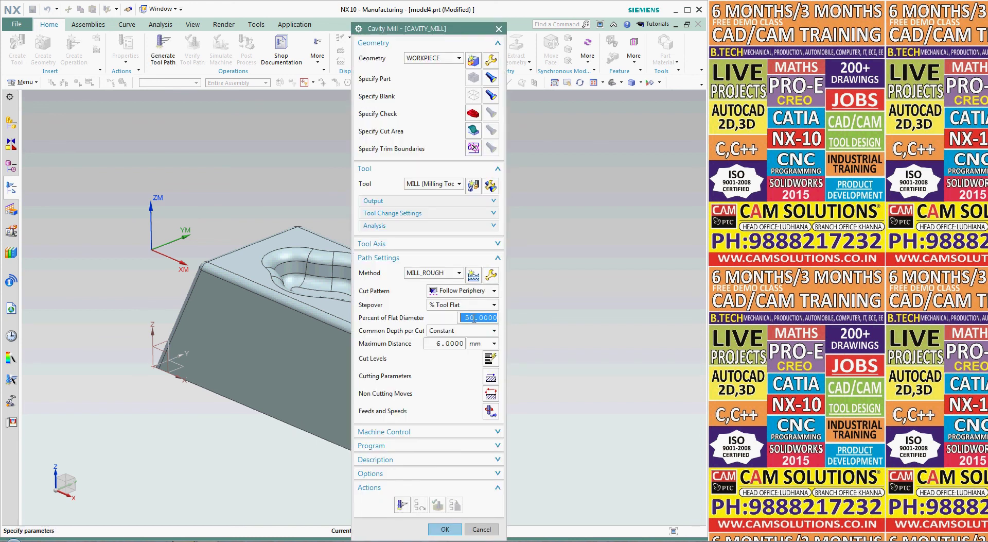
Set the stepover to 40 percent of flat diameter and the maximum distance to 0.5 mm, and try to generate the tool path
text(40)
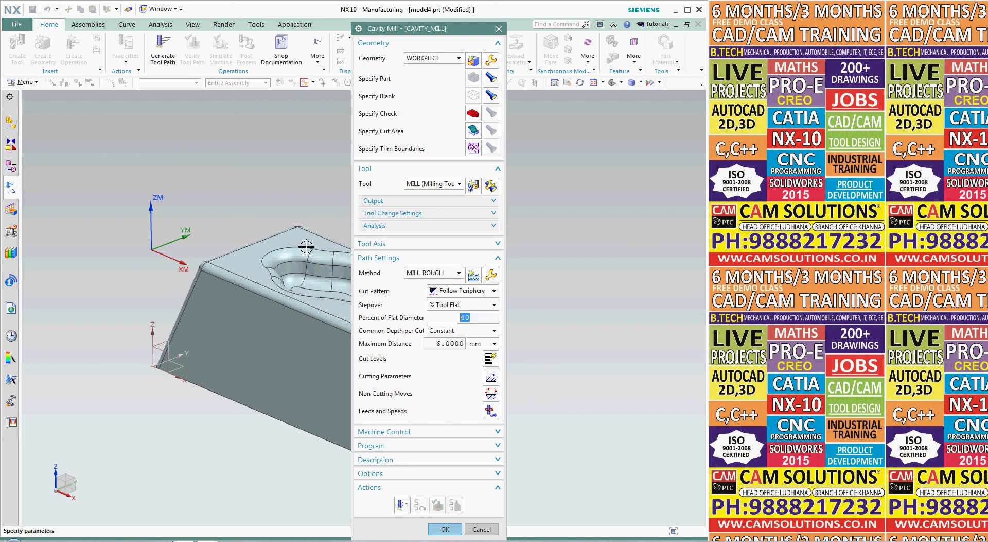
click(432, 344)
double_click(462, 343)
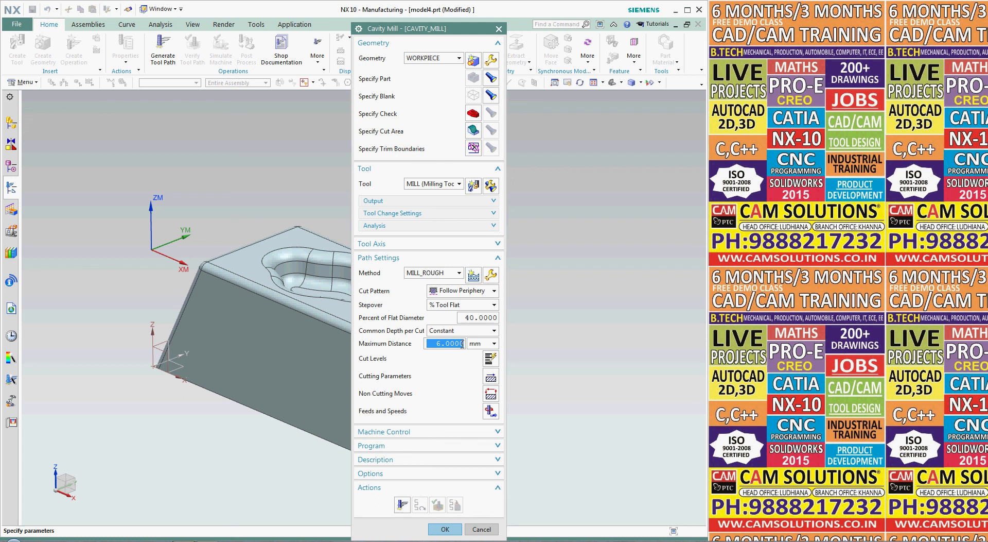
text(.5)
click(402, 505)
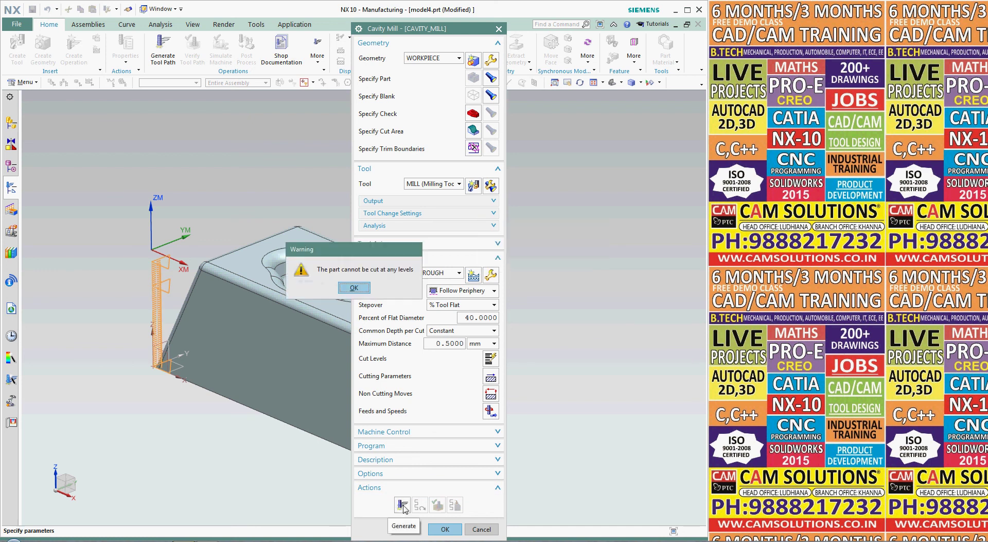
click(356, 289)
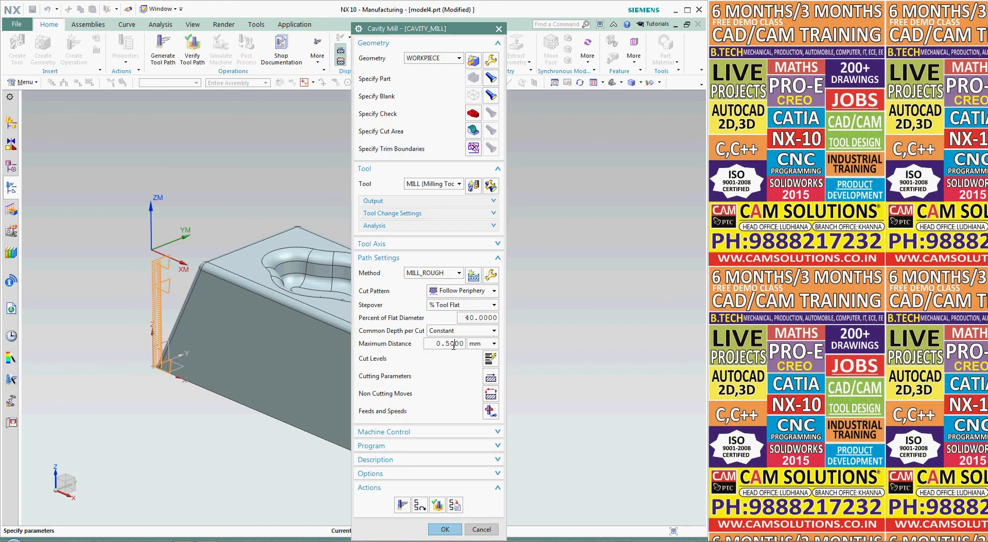
Change the cut pattern to Follow Part and try to generate the tool path again
click(464, 290)
click(461, 303)
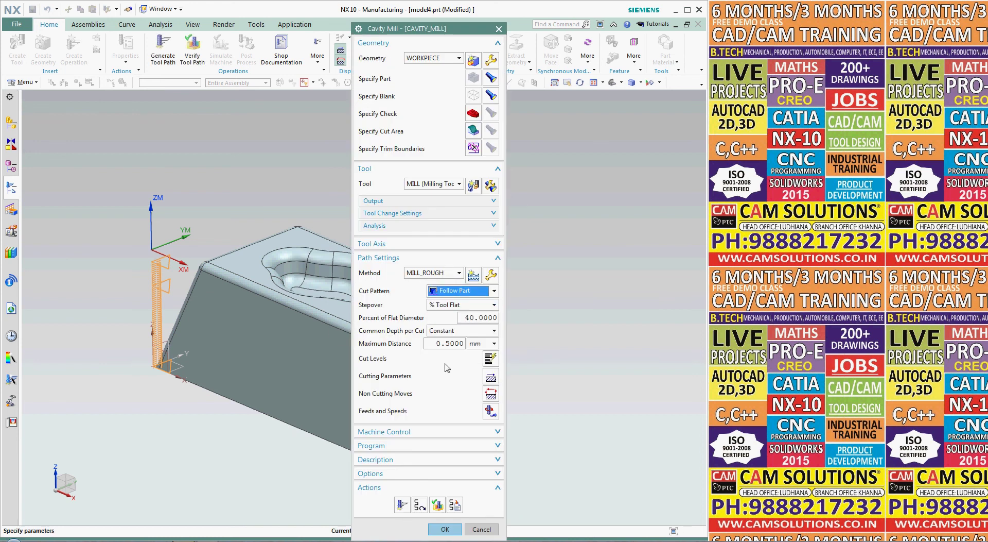
click(401, 505)
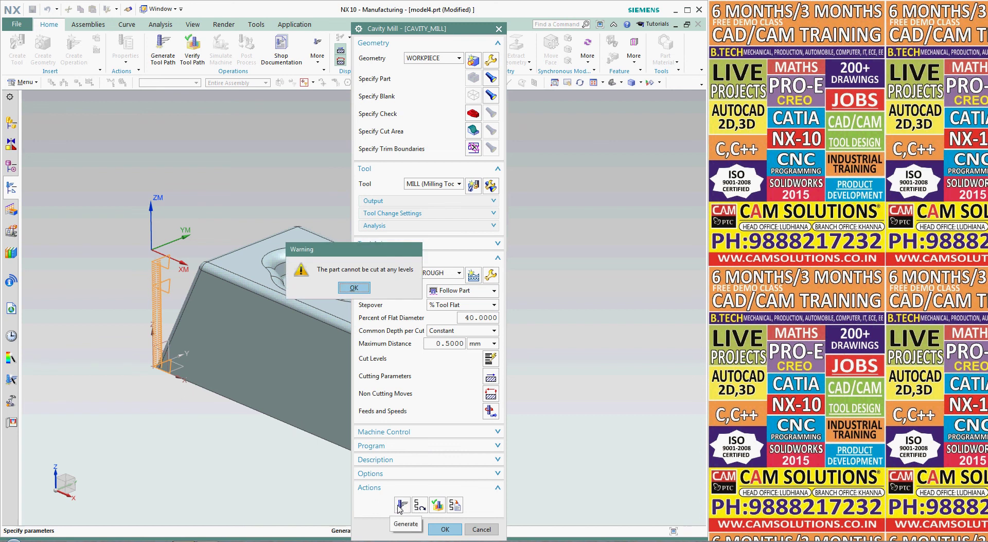
click(355, 288)
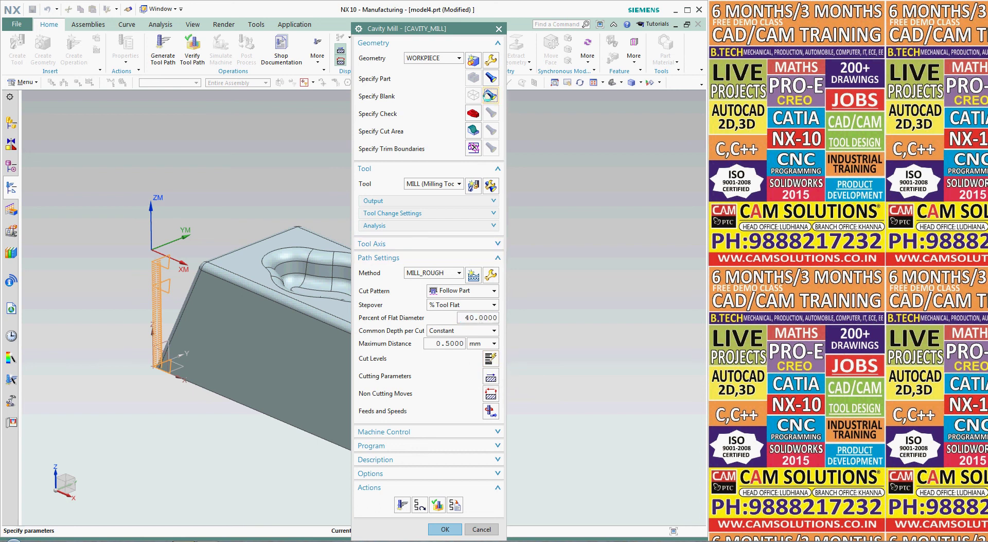
Display the specified part and blank geometry for checking, and accept the Cavity Mill operation
click(492, 78)
click(490, 95)
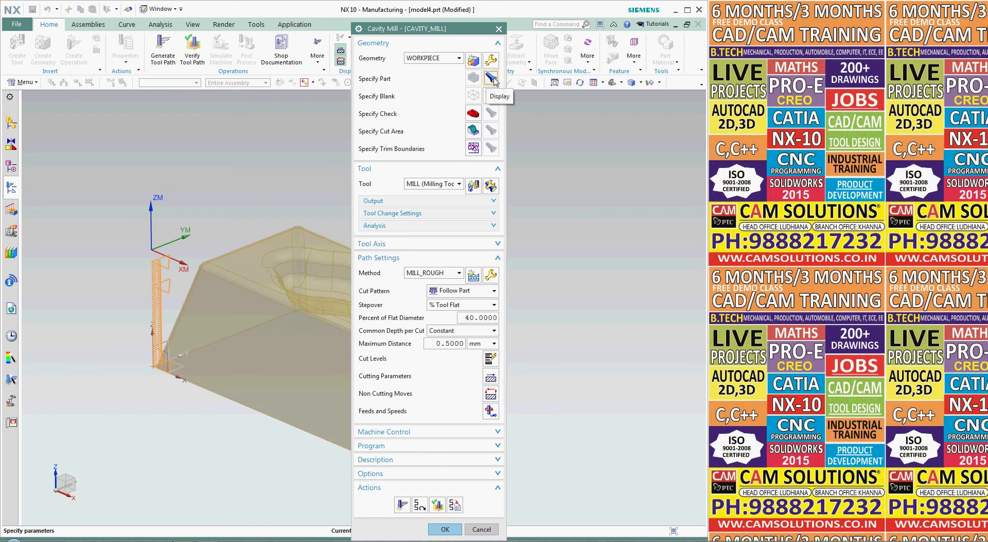
click(487, 96)
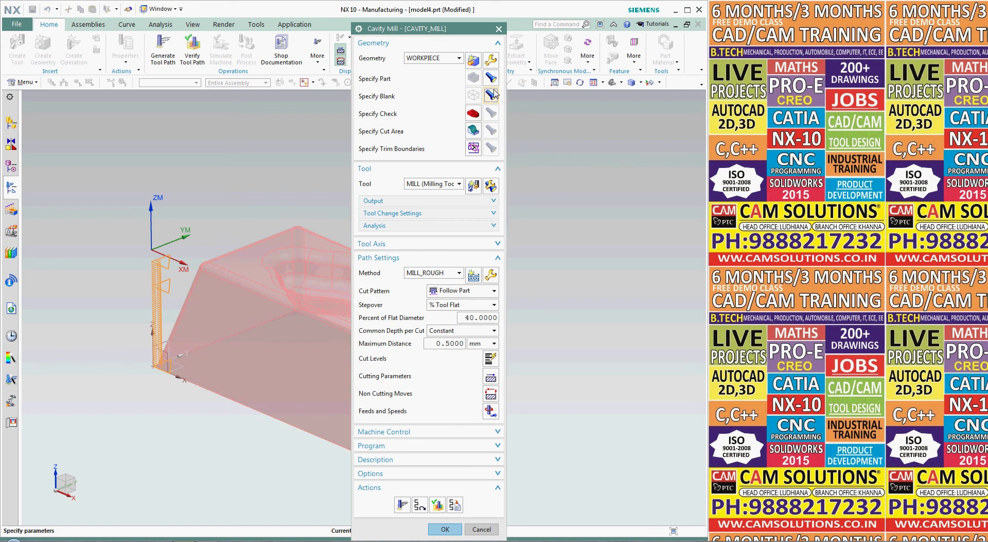
click(445, 528)
Edit the WORKPIECE and redefine its blank as a Bounding Block with zero offsets on all limits
click(11, 187)
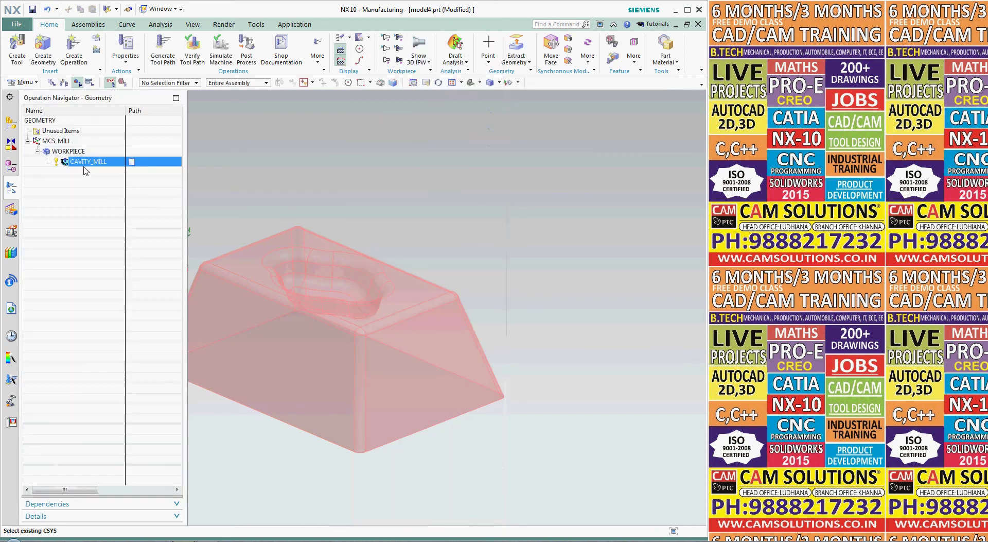
click(61, 151)
right_click(61, 151)
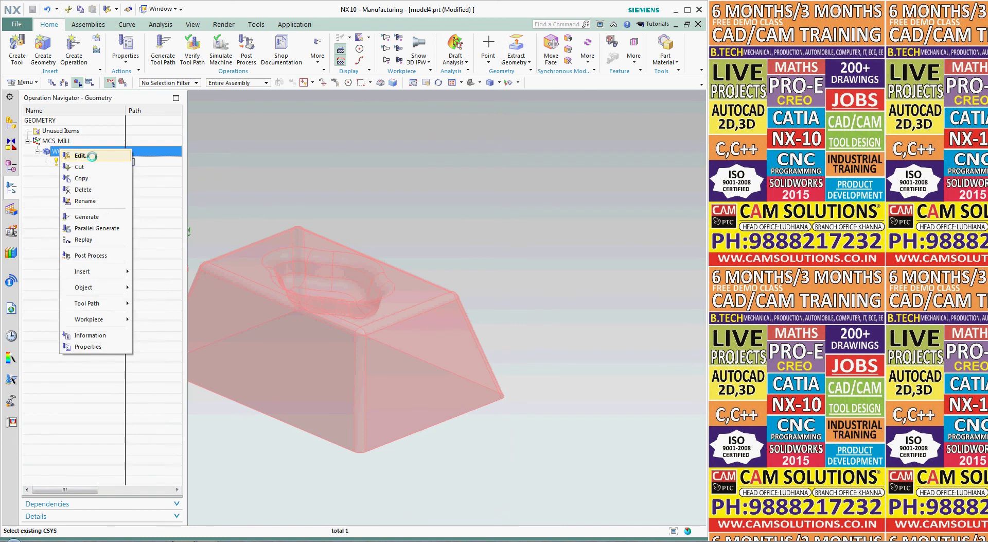
click(77, 156)
click(473, 77)
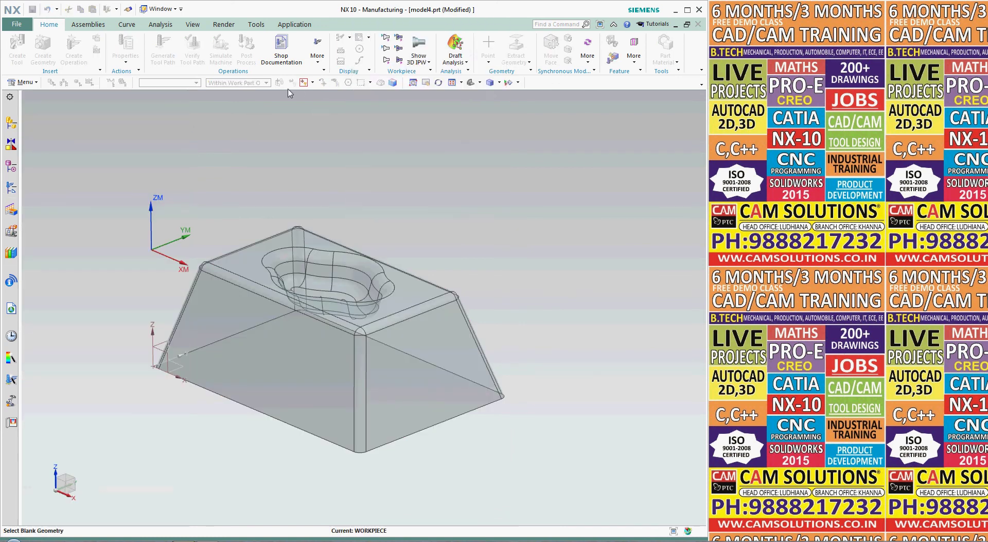
click(397, 61)
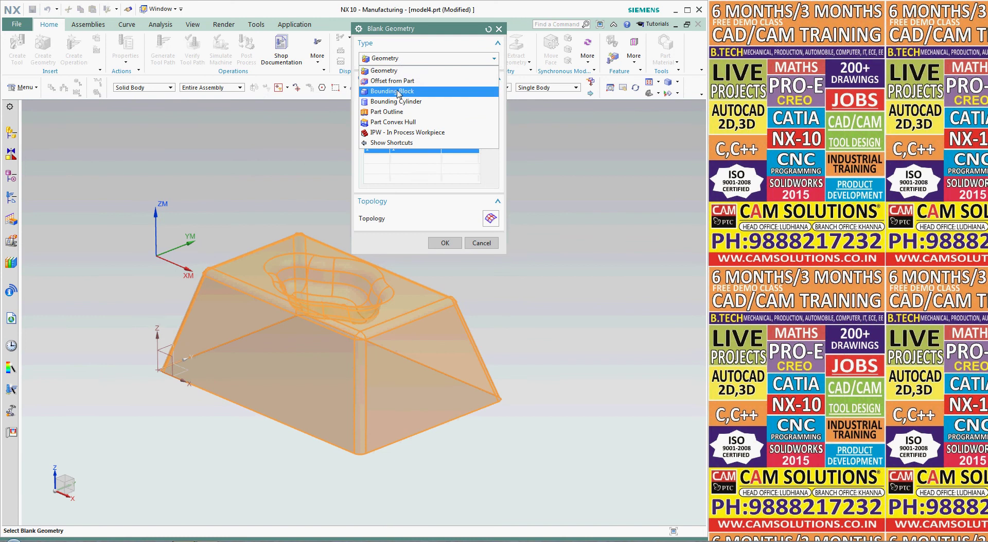
click(409, 91)
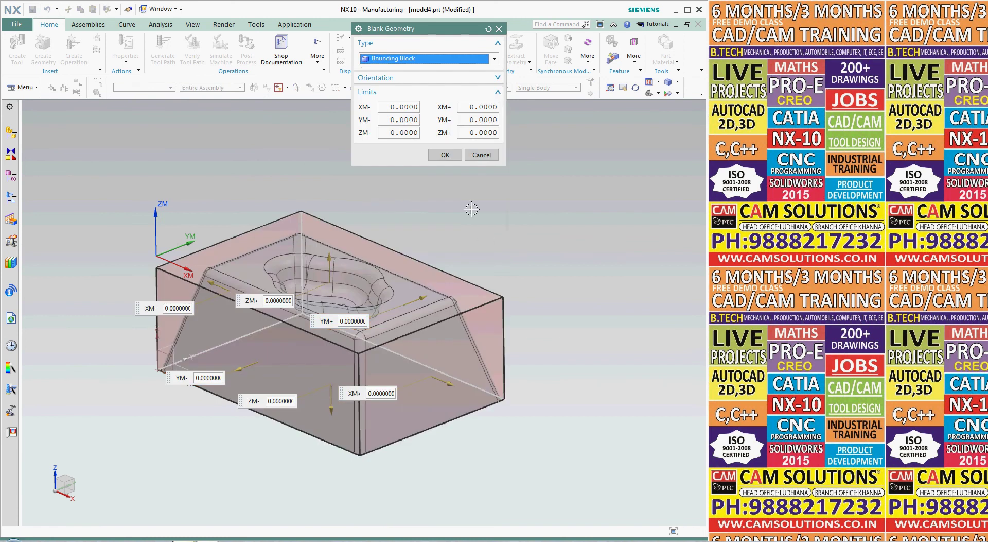
click(445, 154)
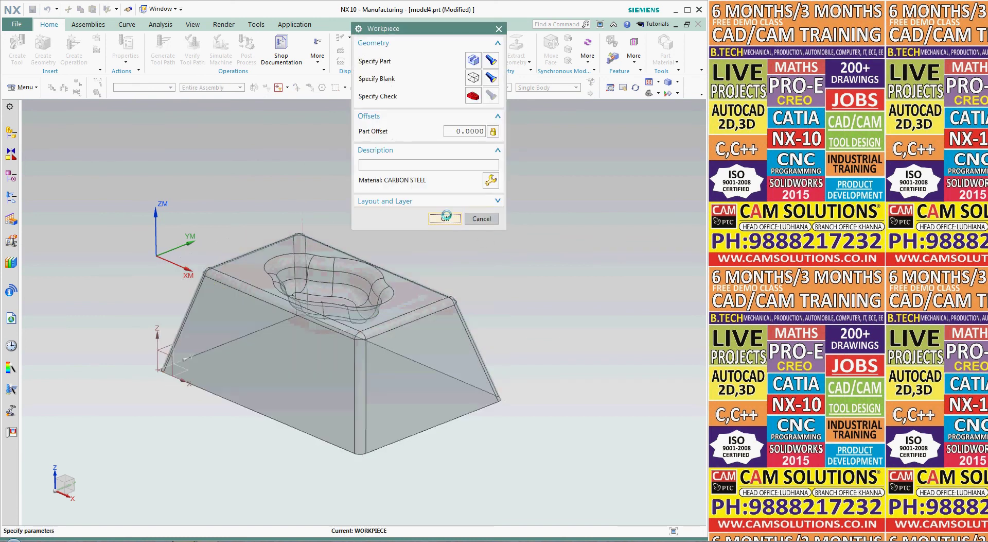
click(441, 216)
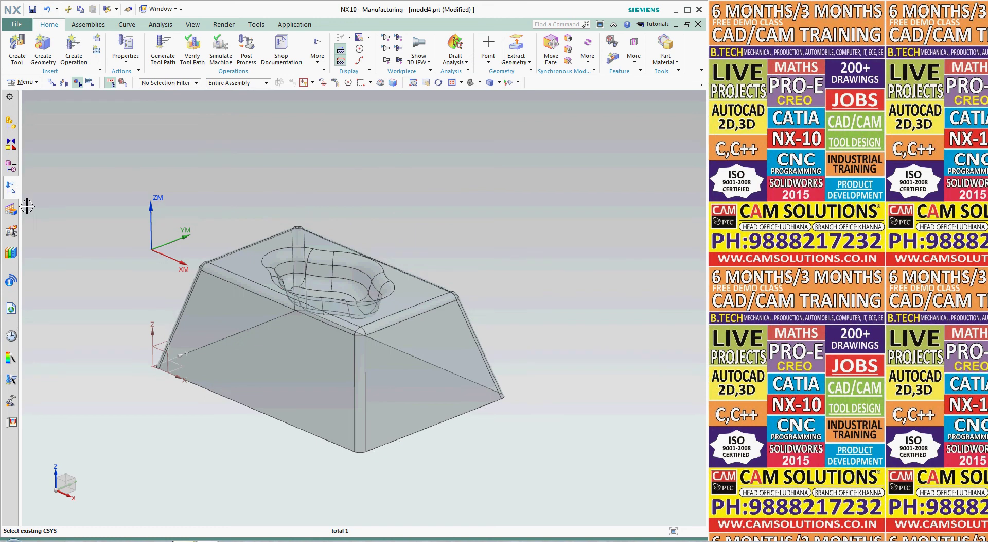
Generate the CAVITY_MILL tool path with the redefined bounding-block blank, and inspect the toolpath around the block
click(11, 190)
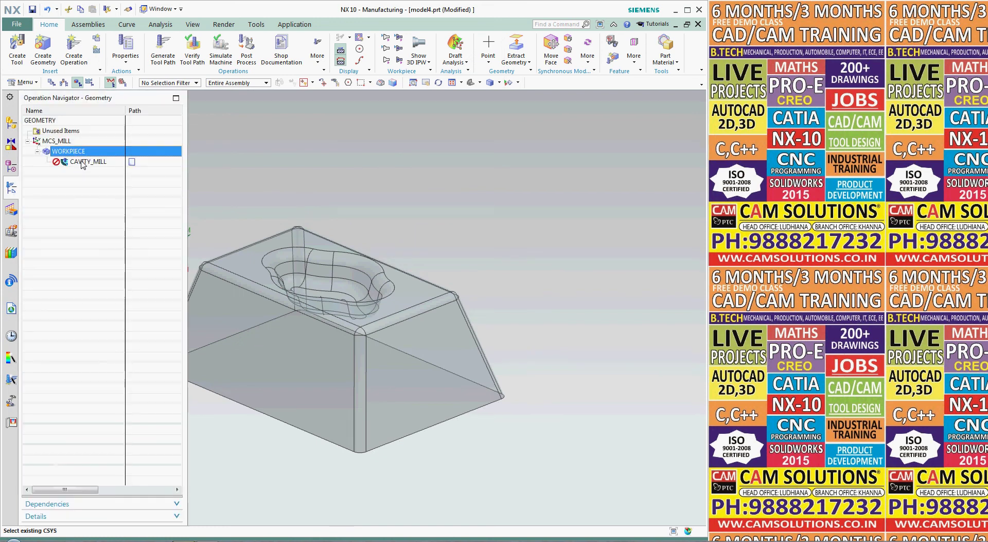
right_click(83, 164)
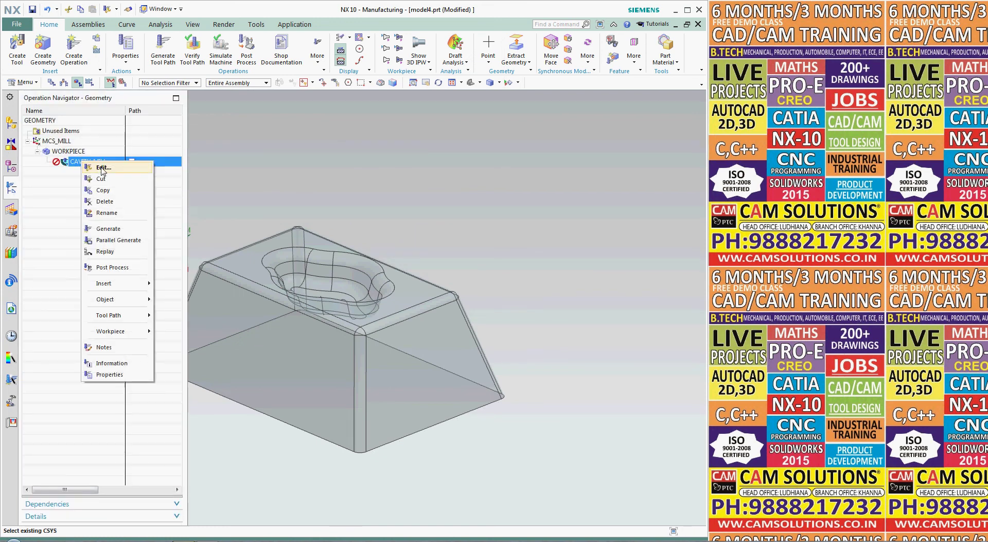
click(123, 226)
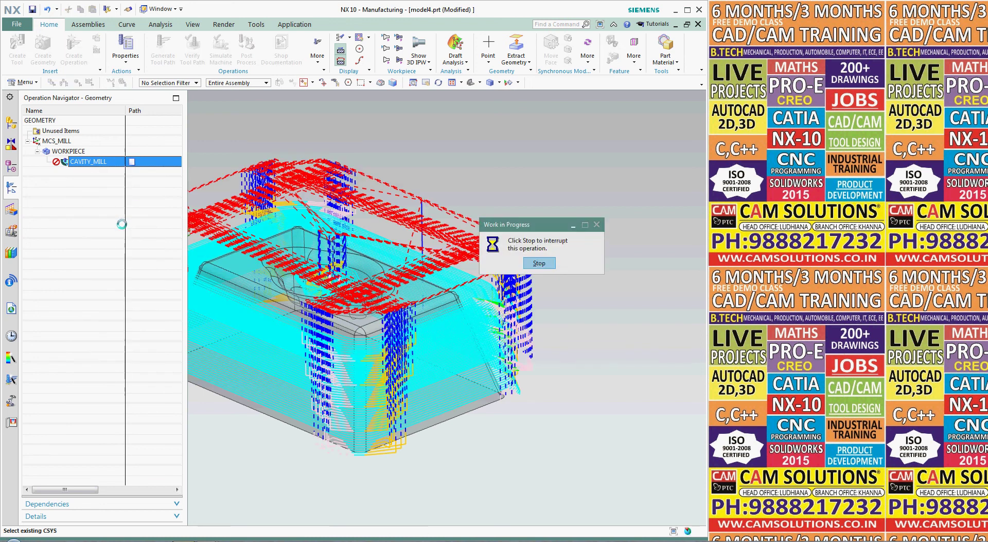
scroll(573, 334, down, 1)
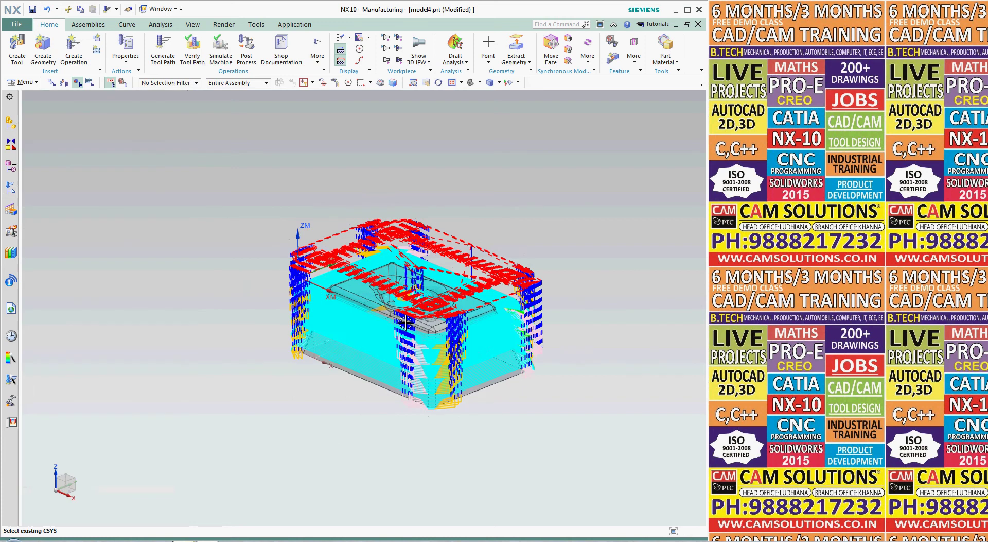
scroll(400, 320, up, 4)
middle_drag(372, 335, 273, 347)
scroll(293, 350, down, 3)
scroll(293, 350, up, 2)
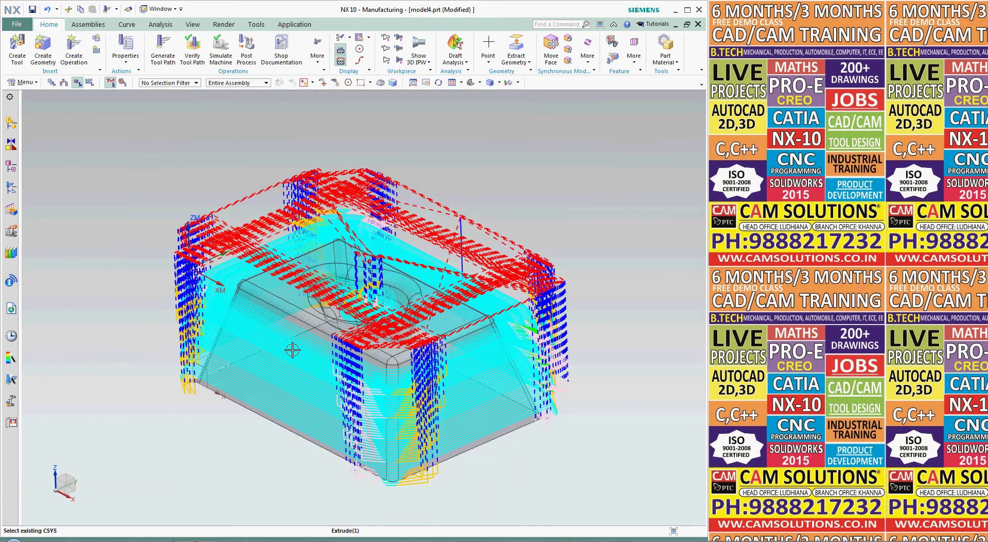
middle_drag(381, 278, 381, 267)
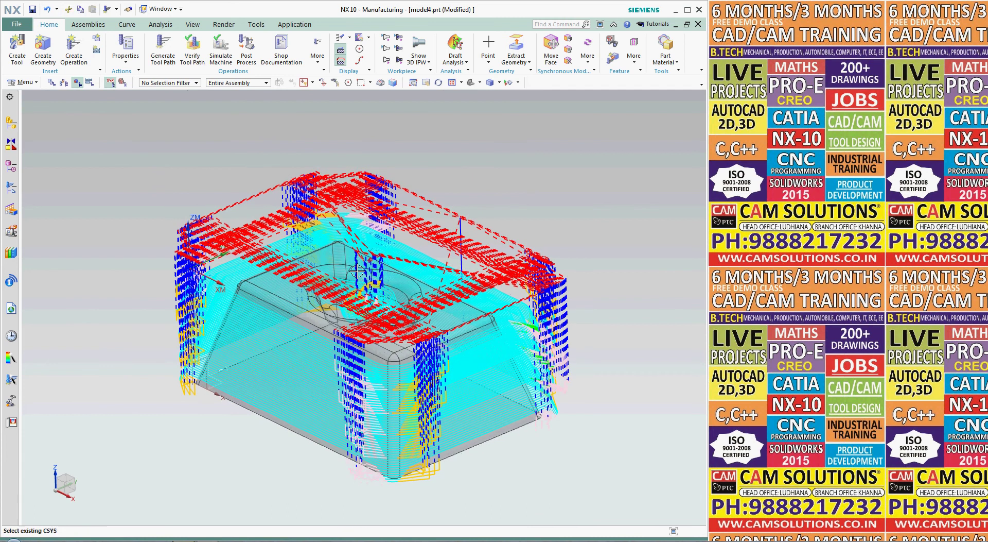
Edit the CAVITY_MILL operation to use the Follow Periphery cut pattern, regenerate its tool path and accept the operation
click(11, 187)
right_click(103, 161)
click(118, 168)
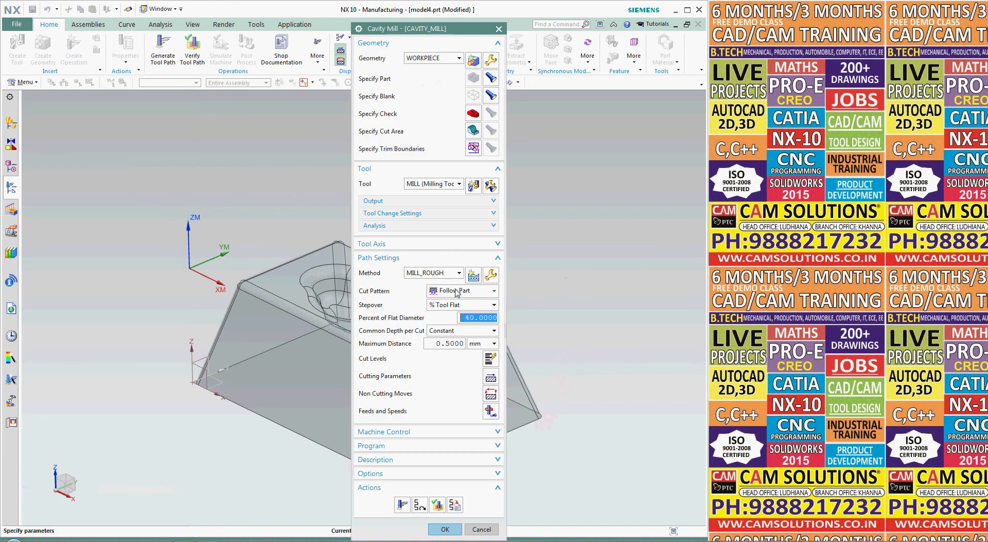
click(458, 290)
click(459, 314)
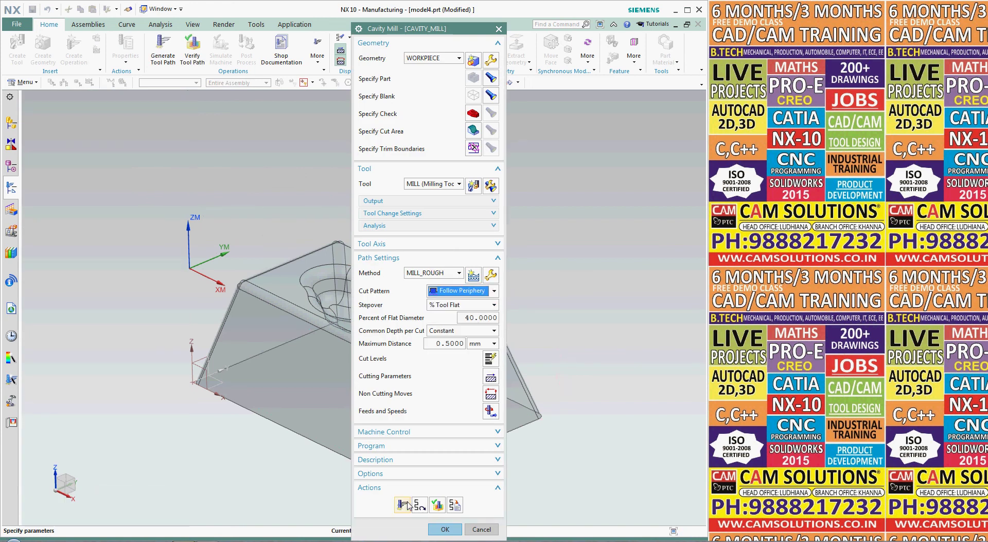
click(407, 504)
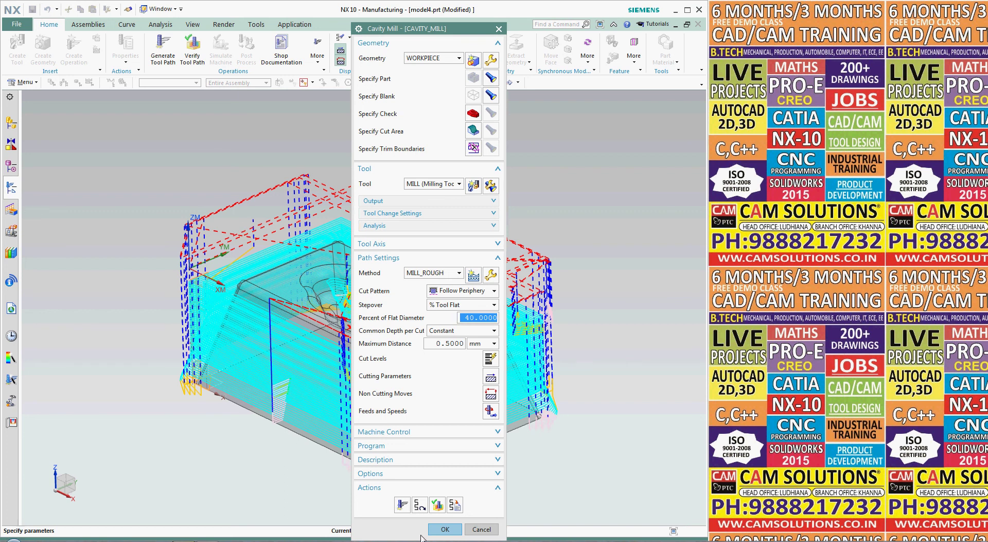
click(446, 529)
middle_drag(494, 486, 605, 404)
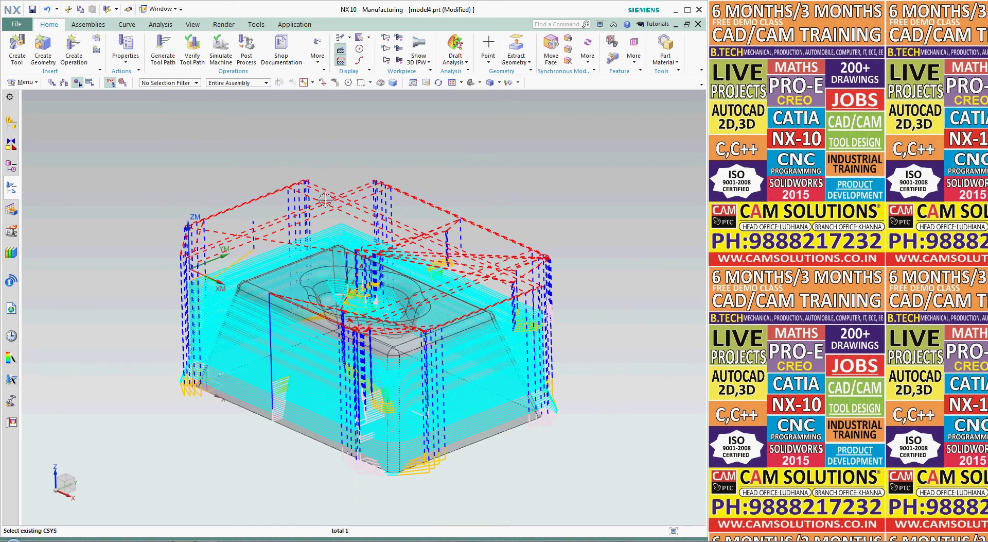
Reopen CAVITY_MILL, verify its tool path as a 2D Dynamic simulation at animation speed 1, and close the visualization partway through
click(10, 190)
right_click(84, 163)
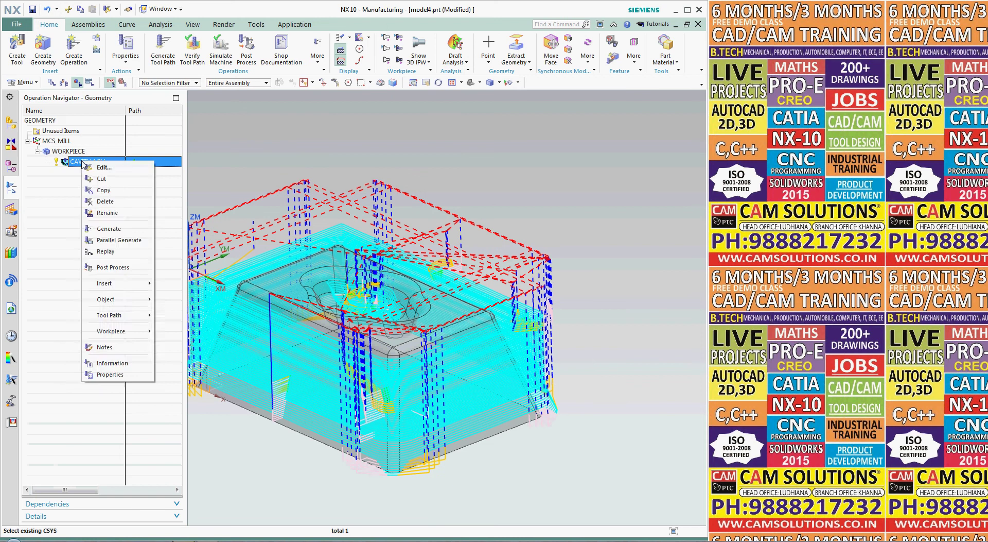
click(104, 167)
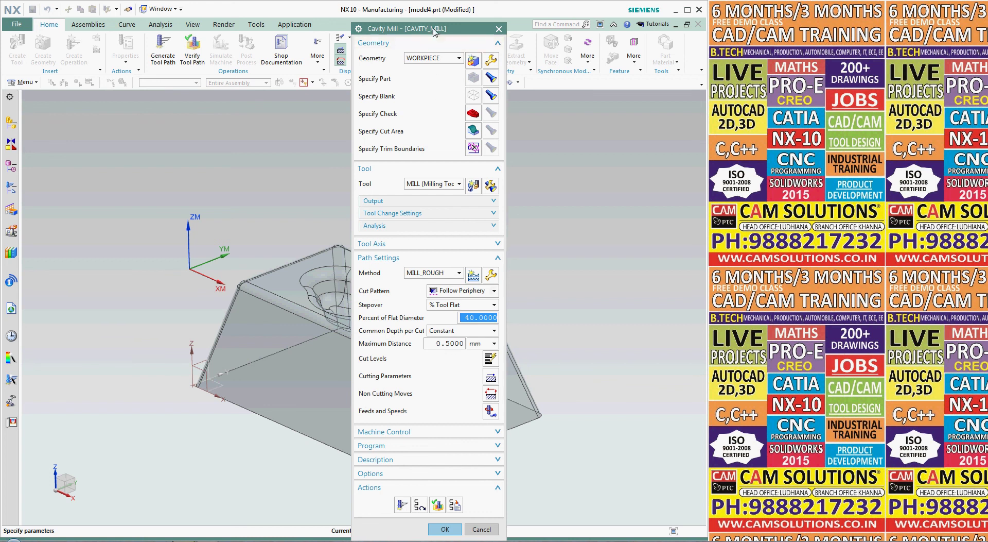
drag(428, 29, 790, 22)
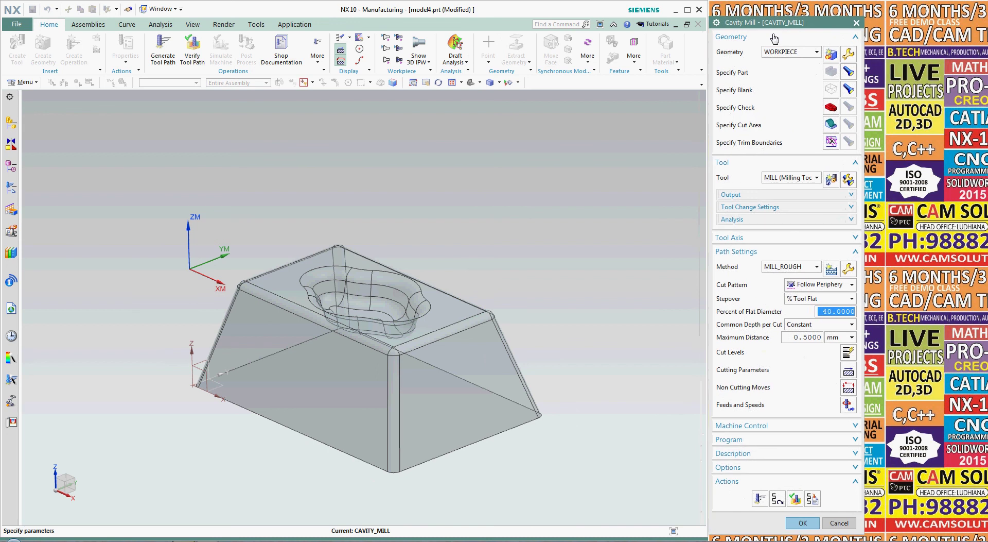
click(795, 499)
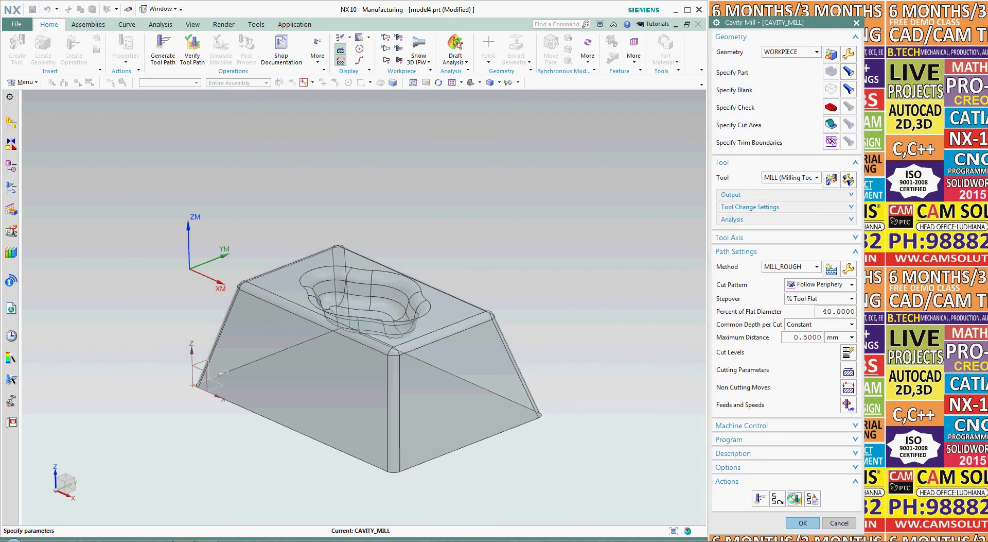
click(801, 144)
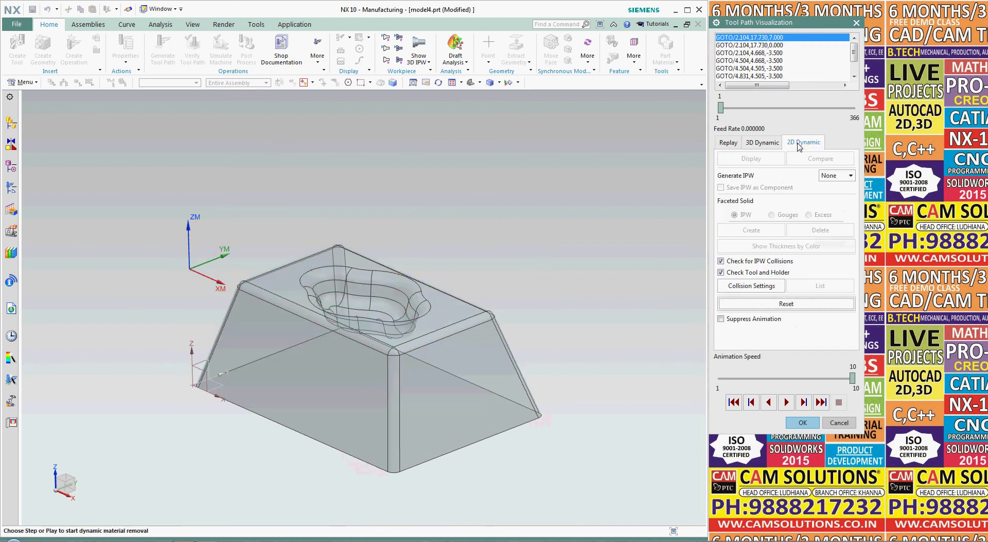
drag(852, 381, 721, 381)
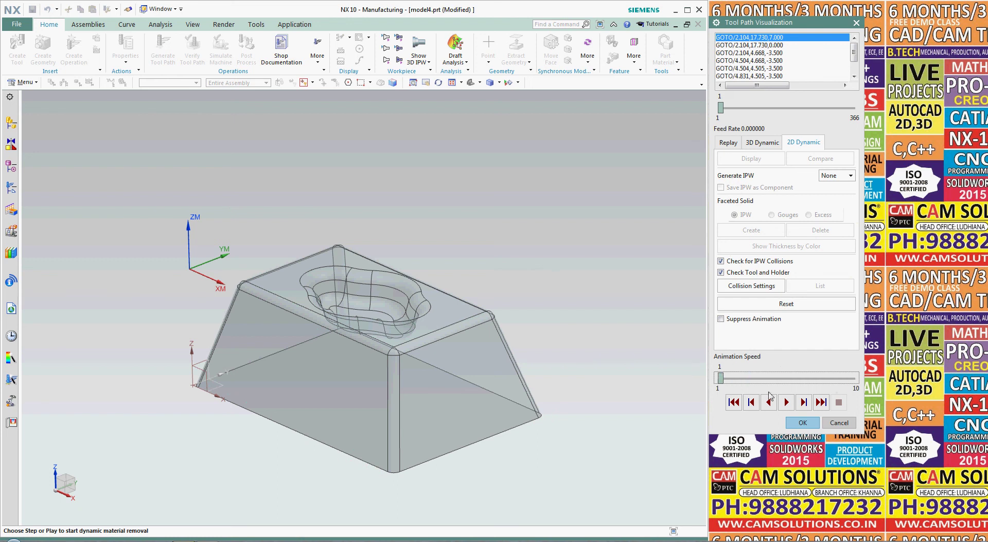
click(792, 406)
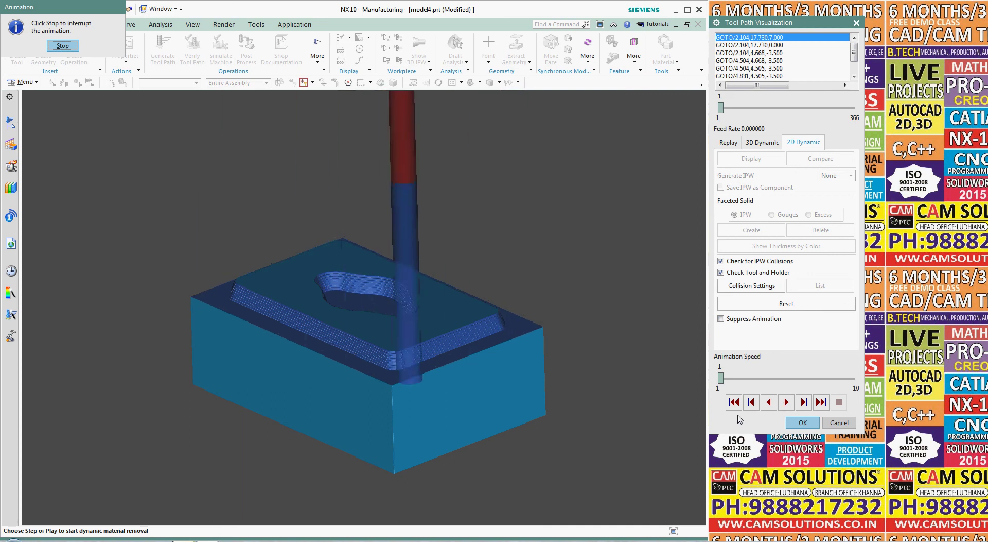
click(63, 48)
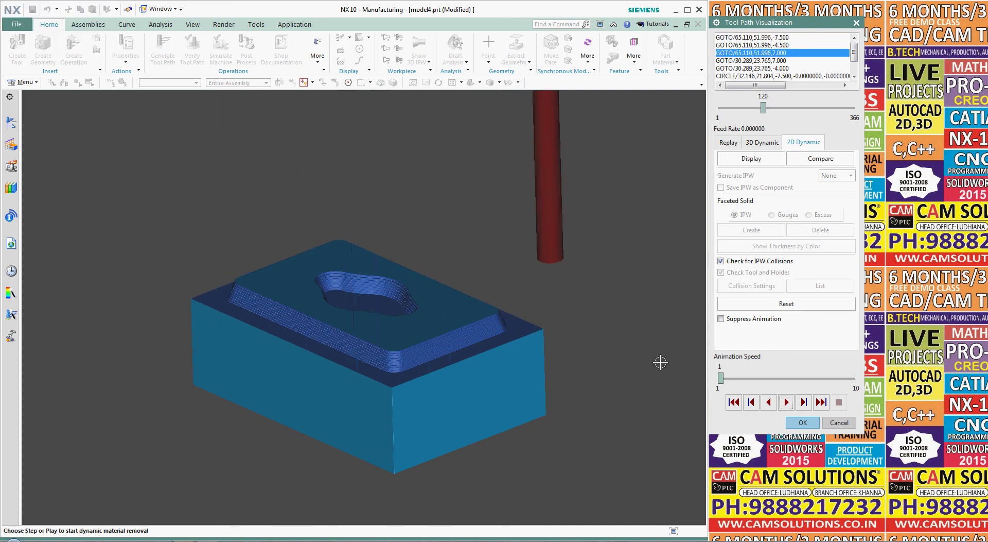
click(793, 424)
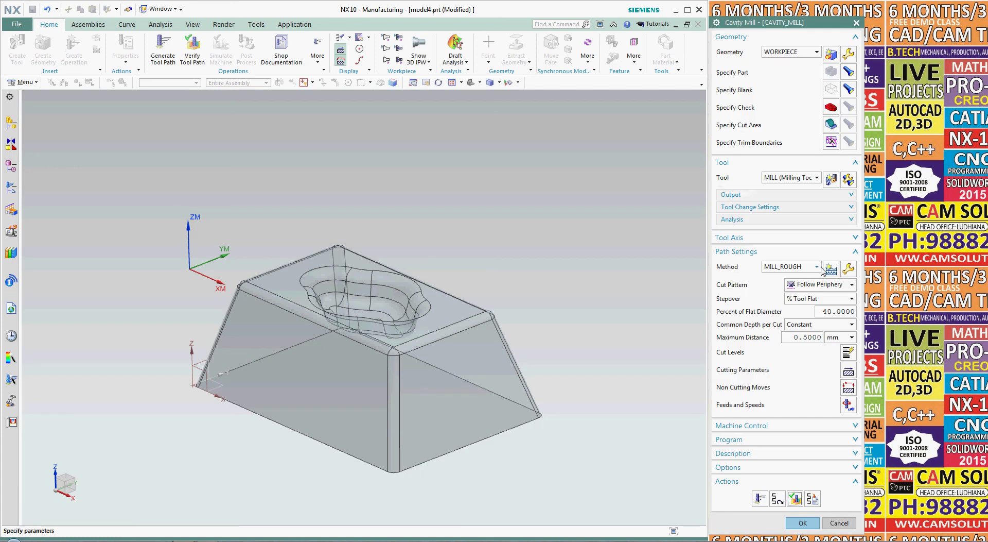
Verify the tool path once more in 2D Dynamic from its first motion, and stop the animation partway
click(796, 497)
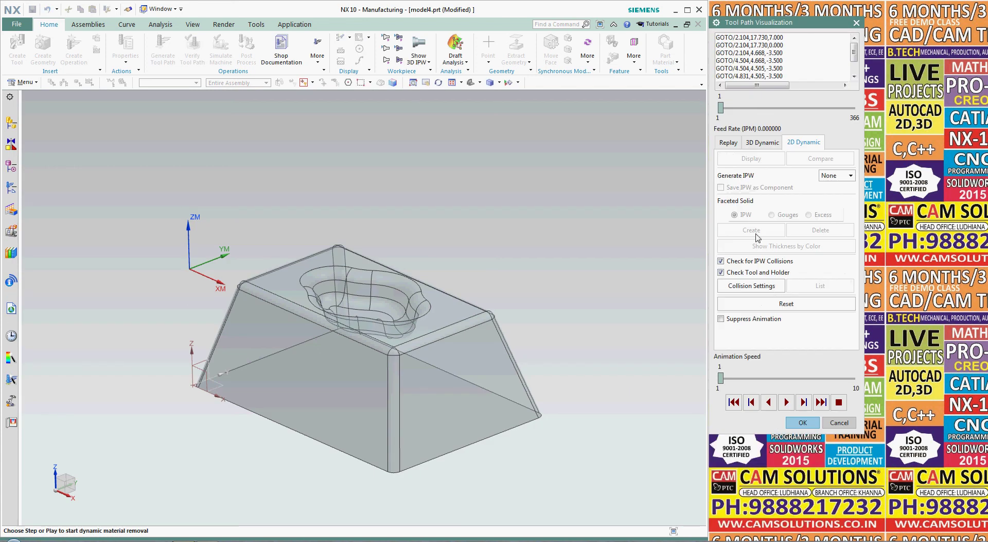
click(788, 403)
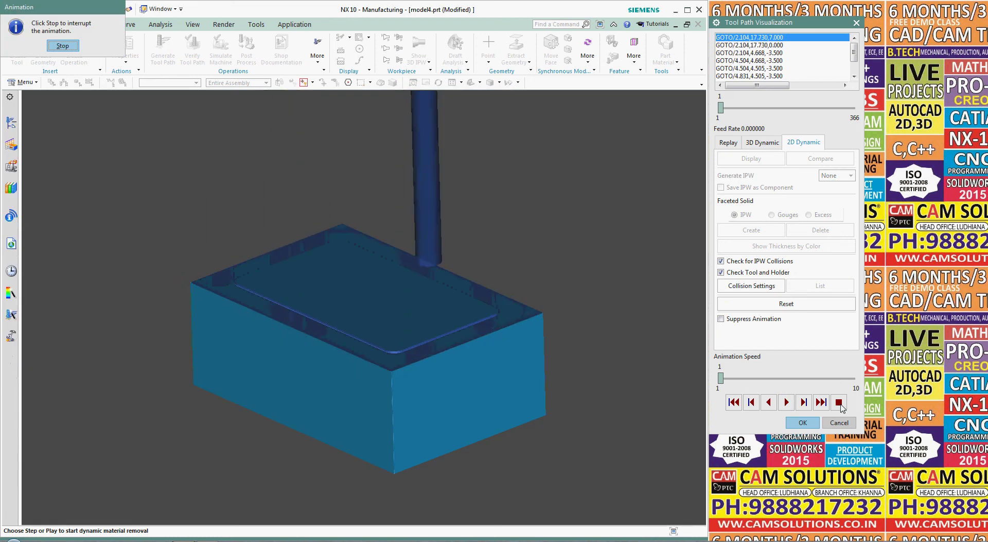
click(64, 46)
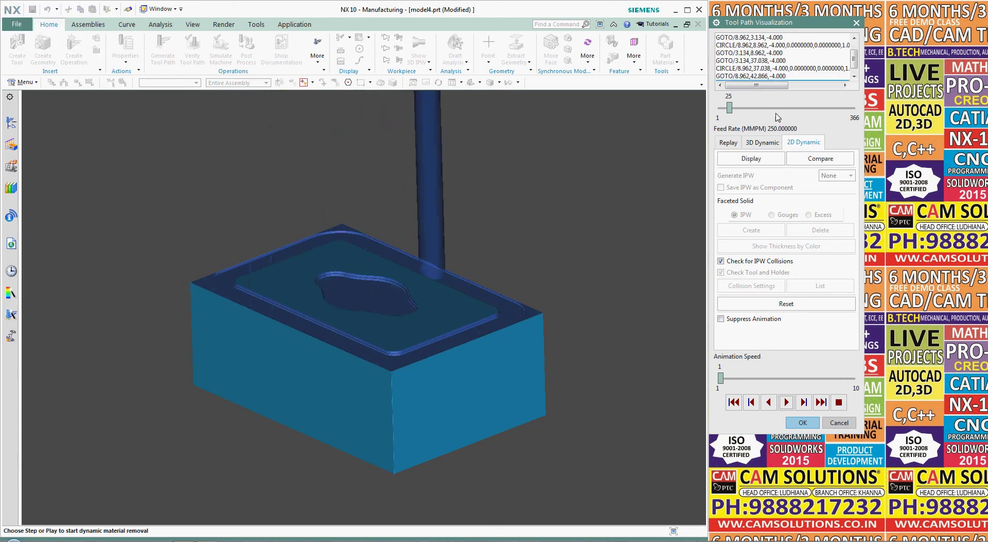
Play the tool path in Replay mode, raise the animation speed to 9, and stop and close the visualization
click(733, 144)
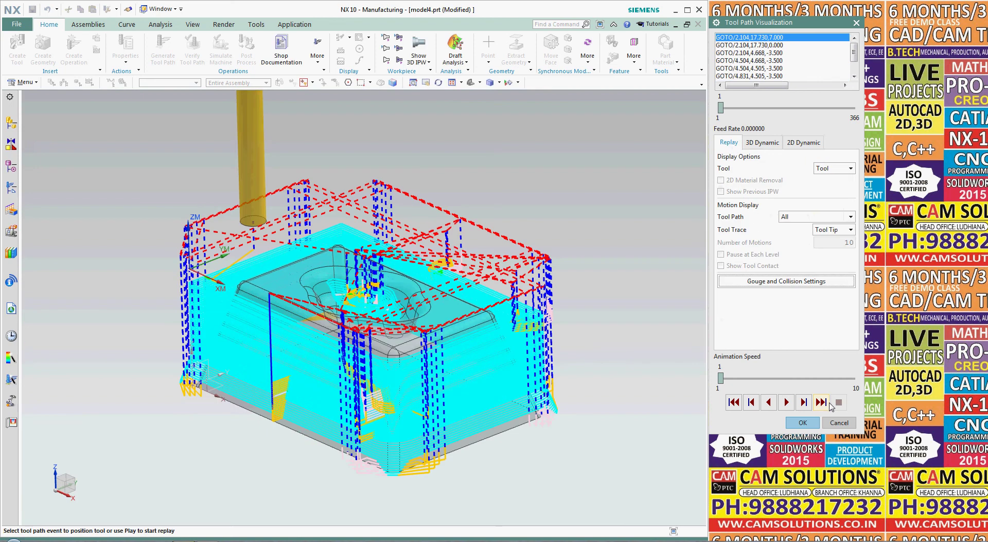
click(788, 403)
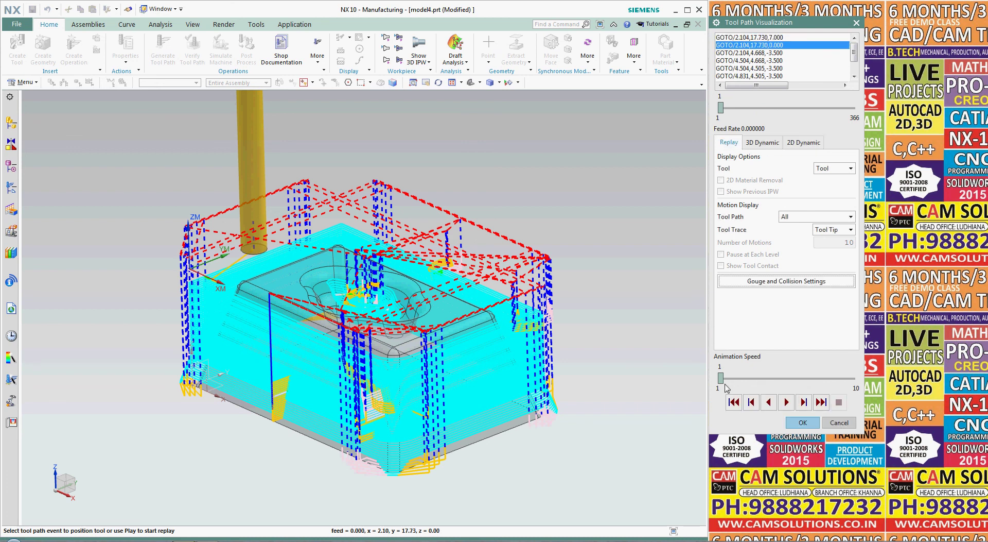
drag(721, 378, 808, 378)
click(786, 403)
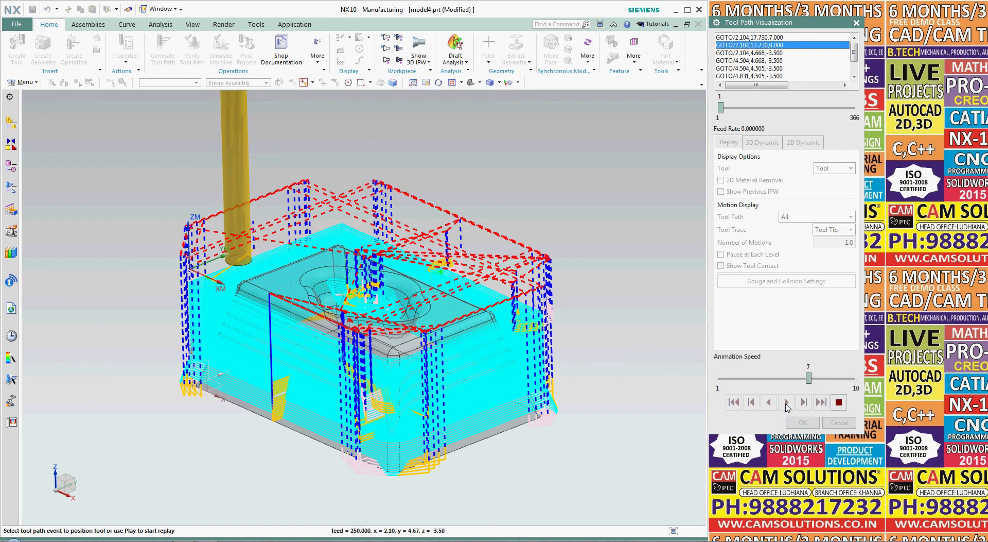
click(833, 380)
click(835, 380)
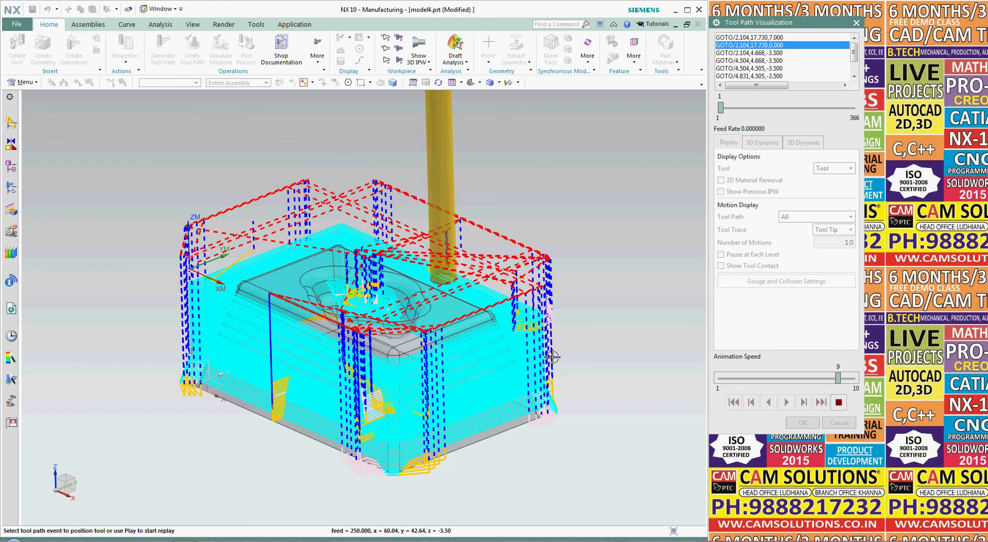
click(838, 402)
click(803, 422)
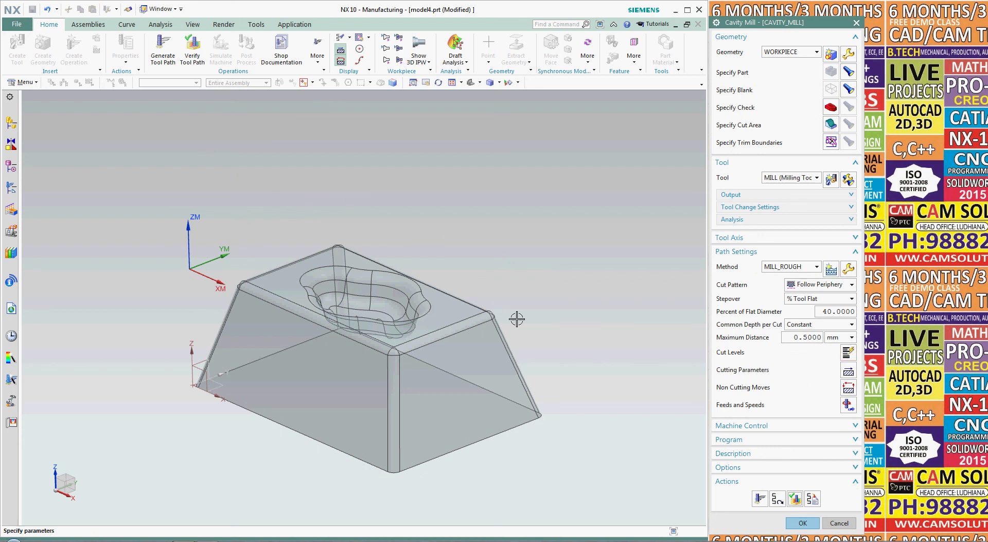
Open the operation's Cut Levels and examine the top of Range 1 and the range depth against the block and pocket
click(849, 353)
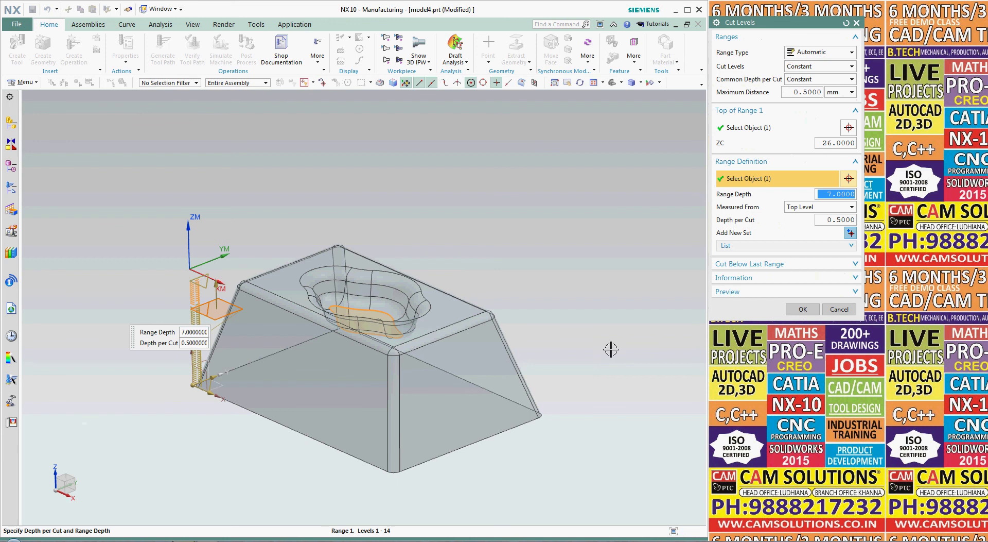
middle_drag(325, 392, 479, 247)
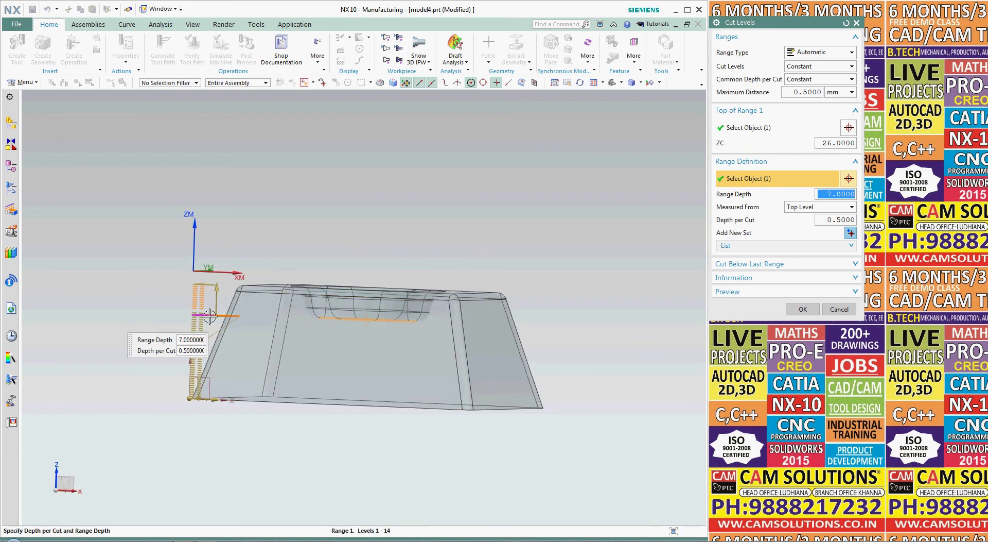
middle_drag(414, 335, 392, 412)
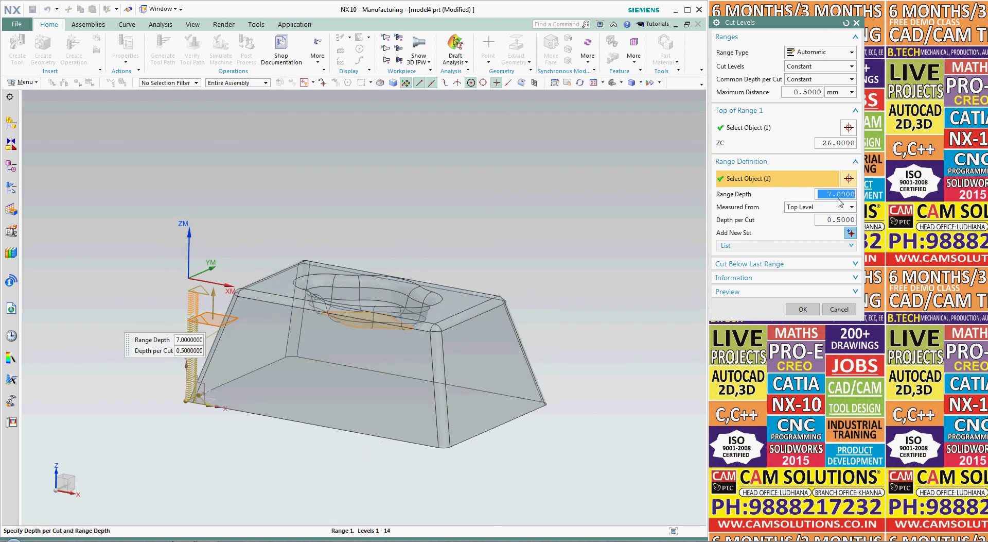
click(839, 143)
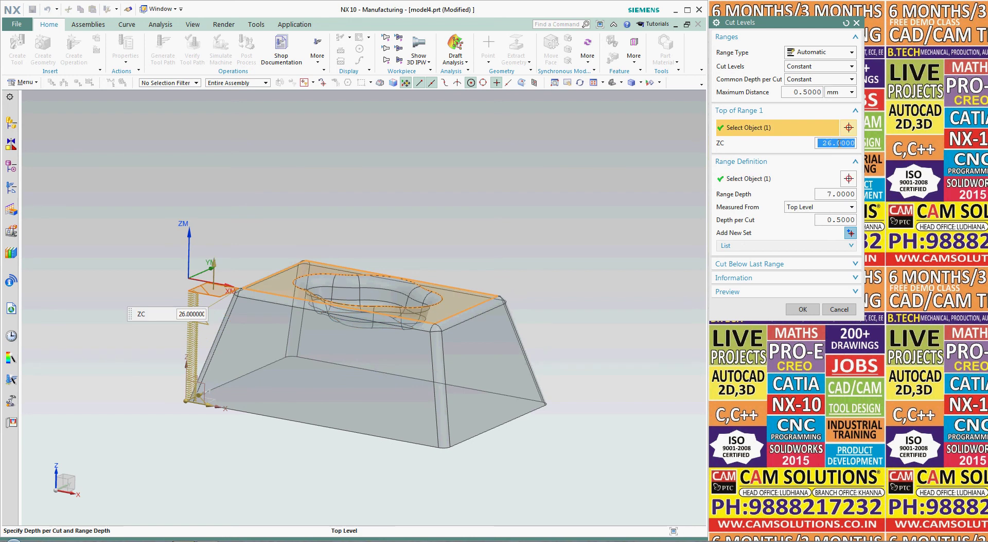
click(834, 194)
Try measuring the Range 1 depth from Current Range Top, and switch the reference to Current Range Bottom
click(831, 207)
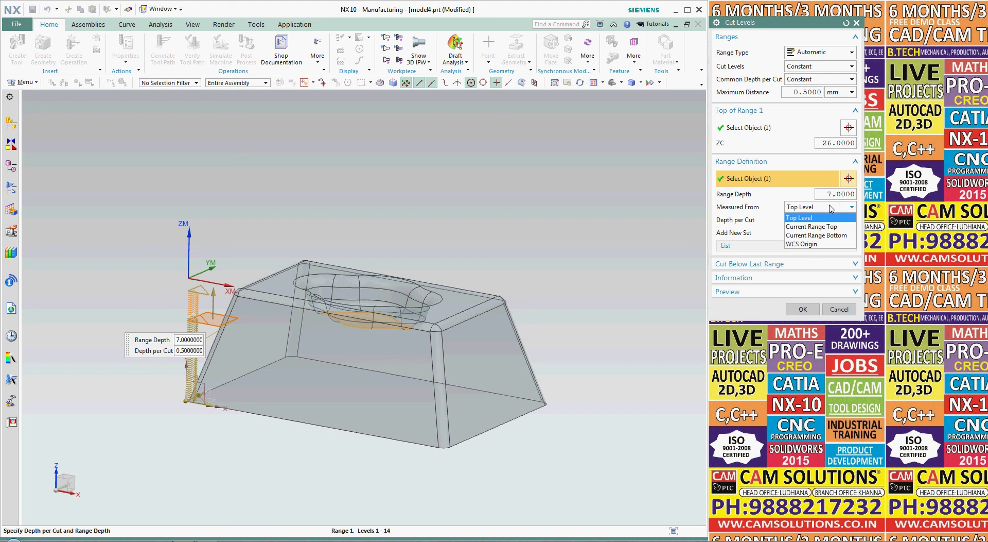
click(830, 207)
click(830, 207)
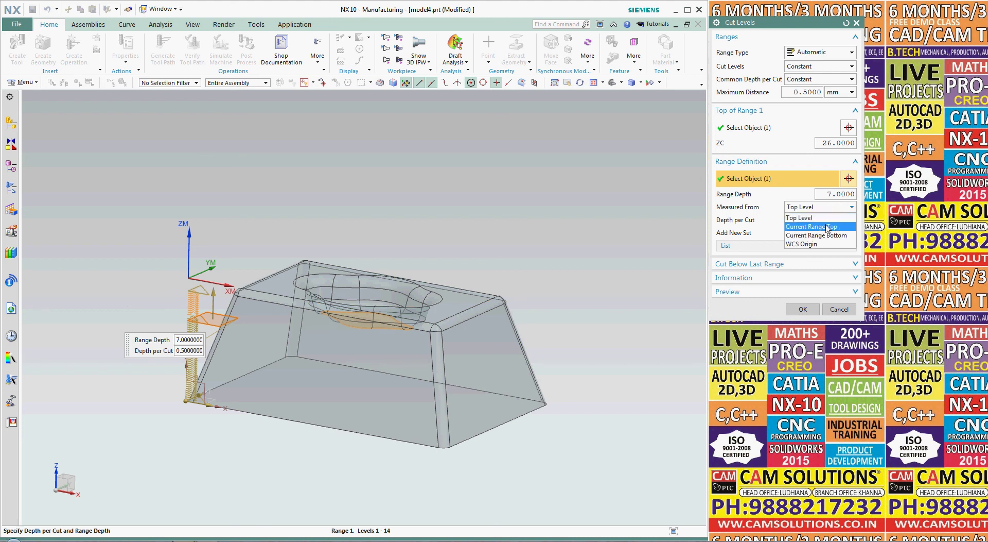
click(828, 227)
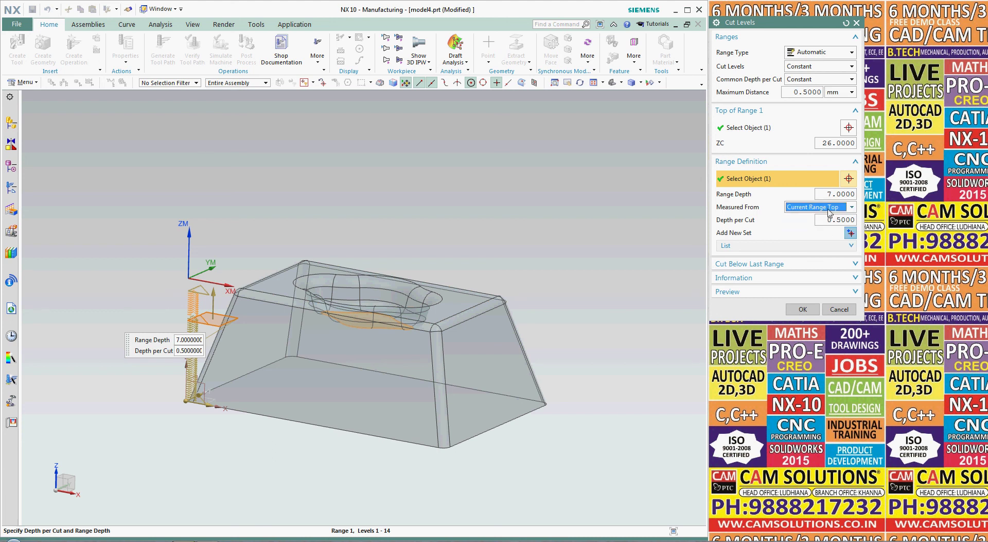
click(830, 207)
click(829, 235)
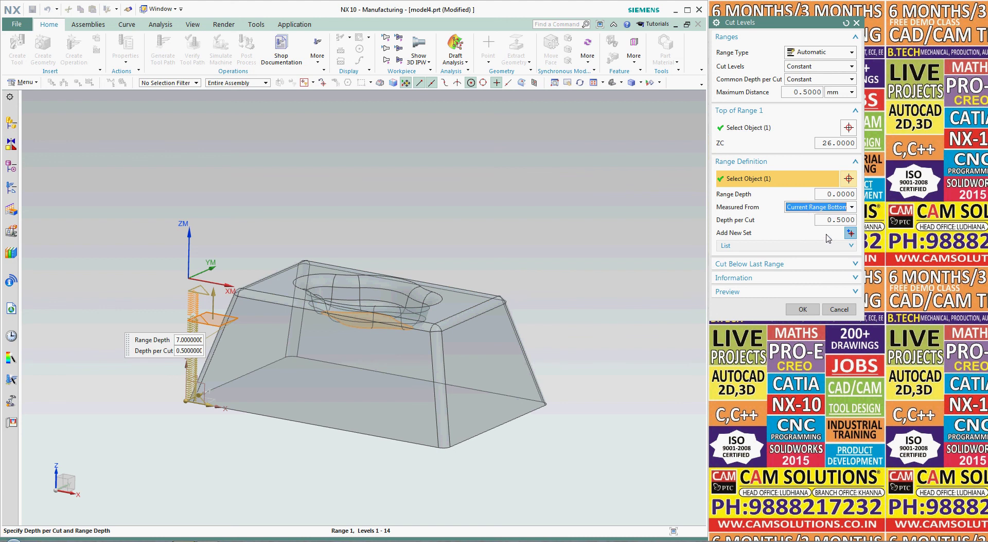
Try a Range 1 depth of 15 mm measured from Current Range Bottom, shift the range level freehand, and discard the cut level edits
click(828, 207)
click(828, 234)
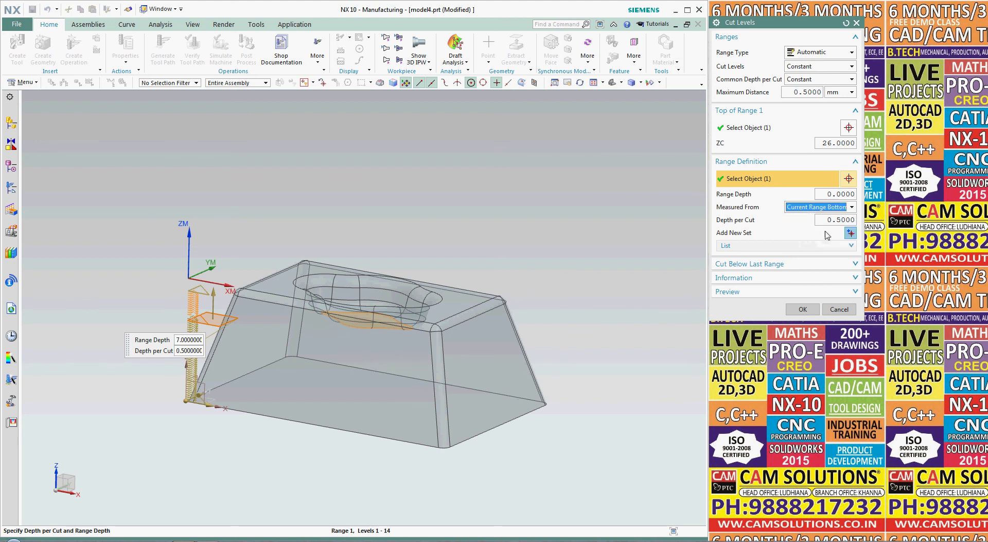
click(841, 192)
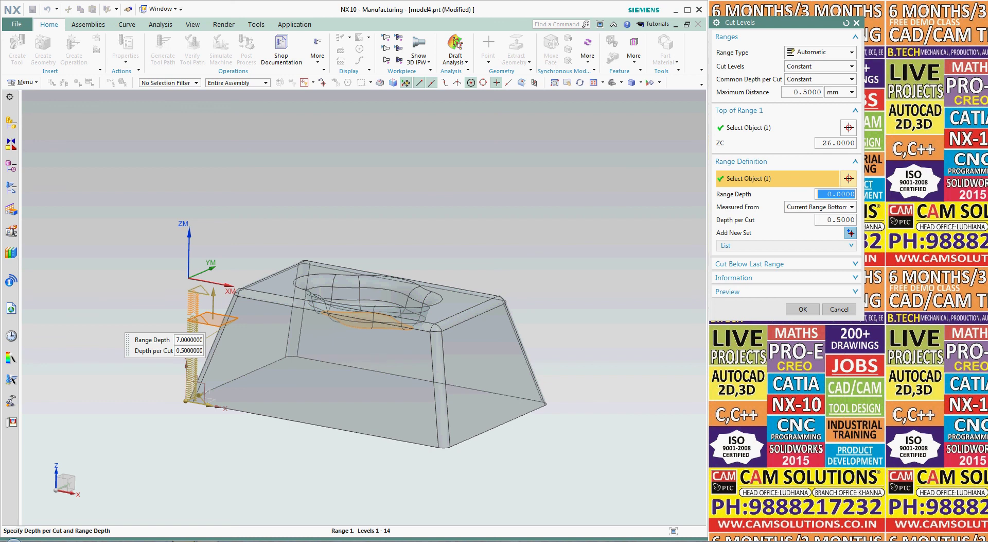
text(15)
key(Return)
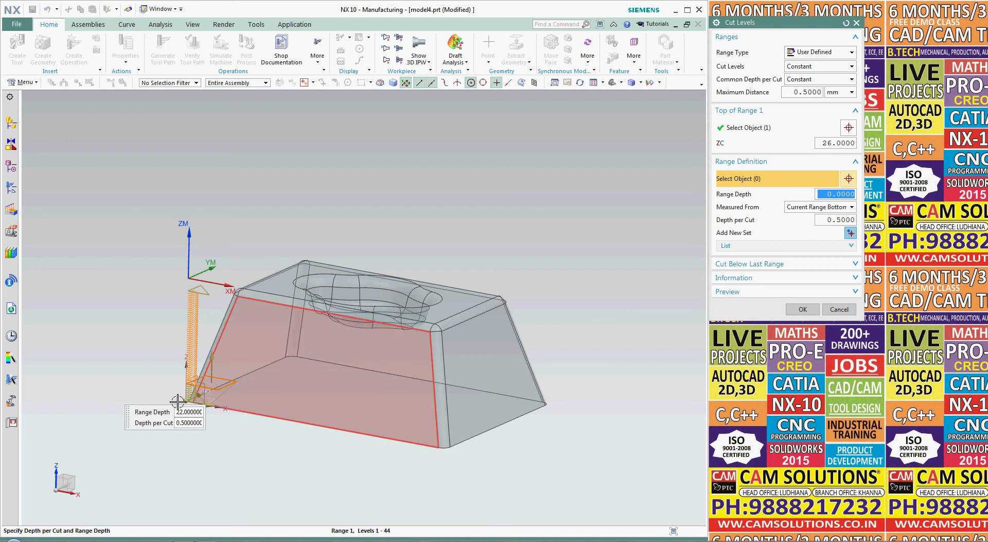
drag(185, 381, 181, 352)
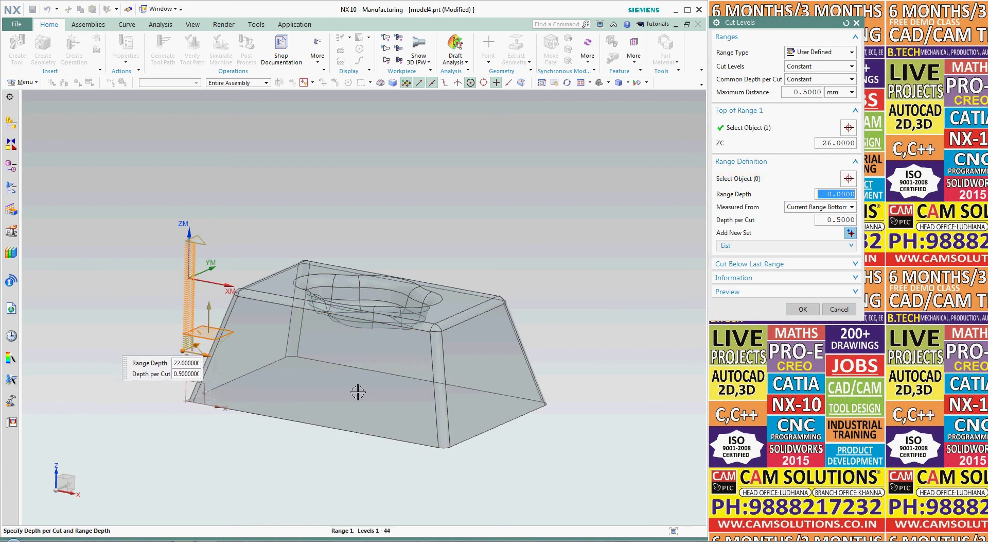
text(`)
key(Escape)
key(Escape)
key(Escape)
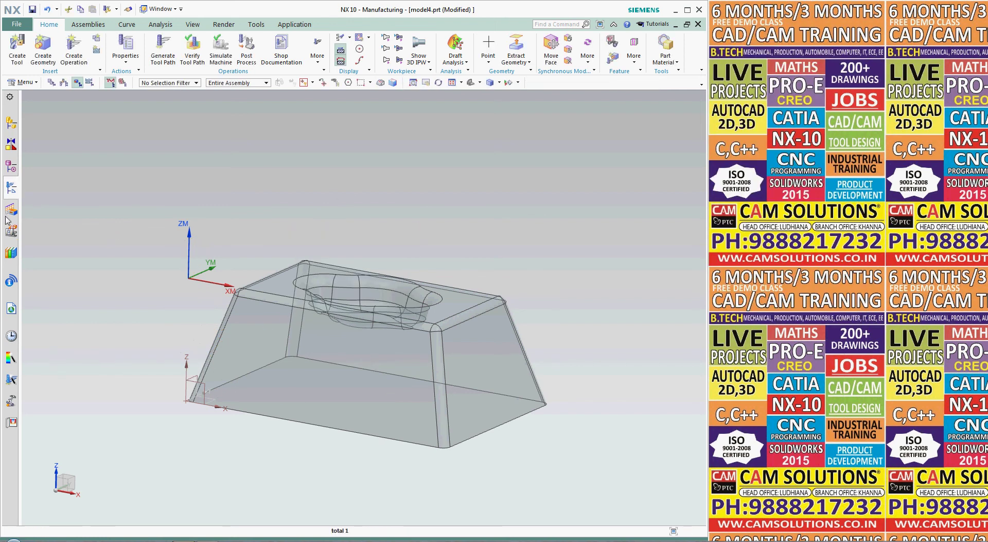
Reopen the Cut Levels of the CAVITY_MILL operation and measure the Range 1 depth from WCS Origin
click(13, 189)
right_click(101, 160)
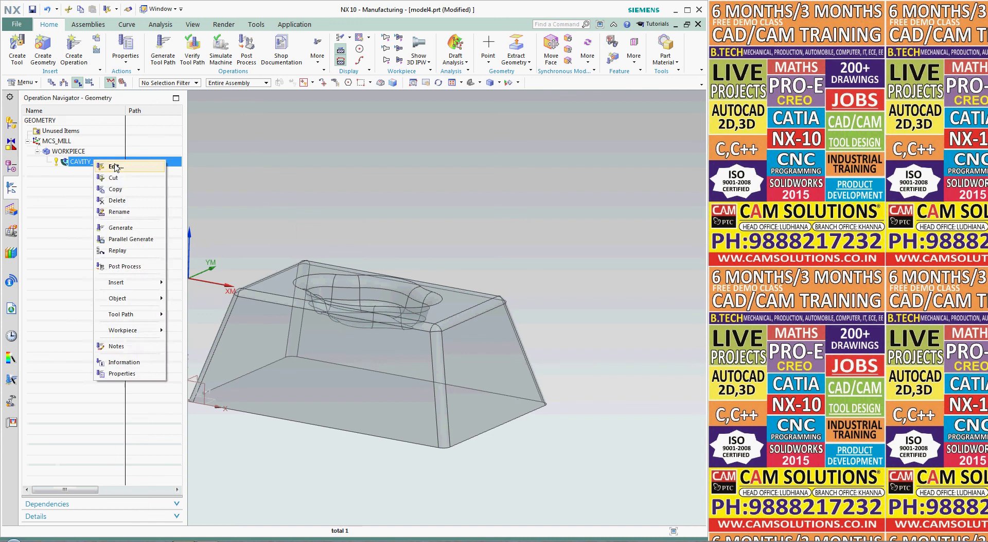
click(111, 167)
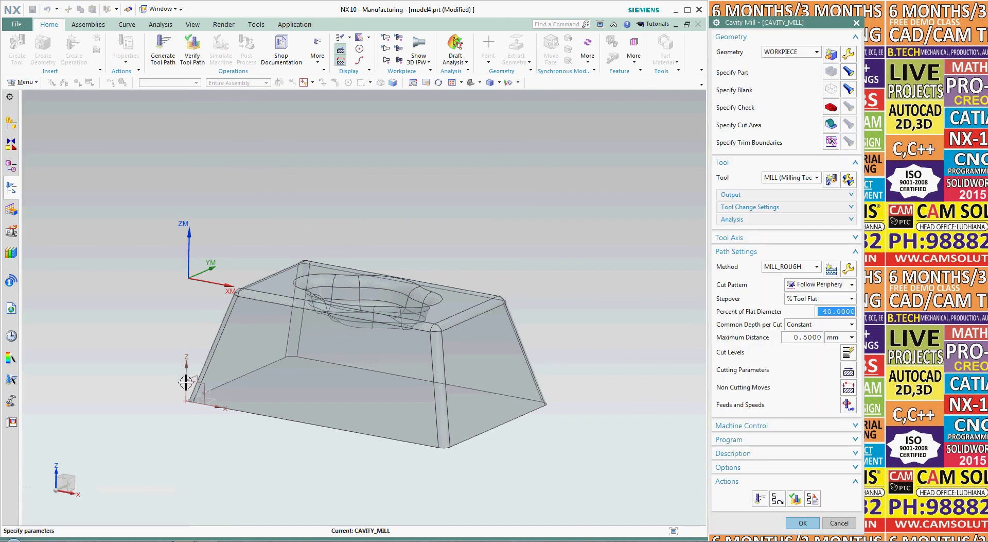
click(848, 352)
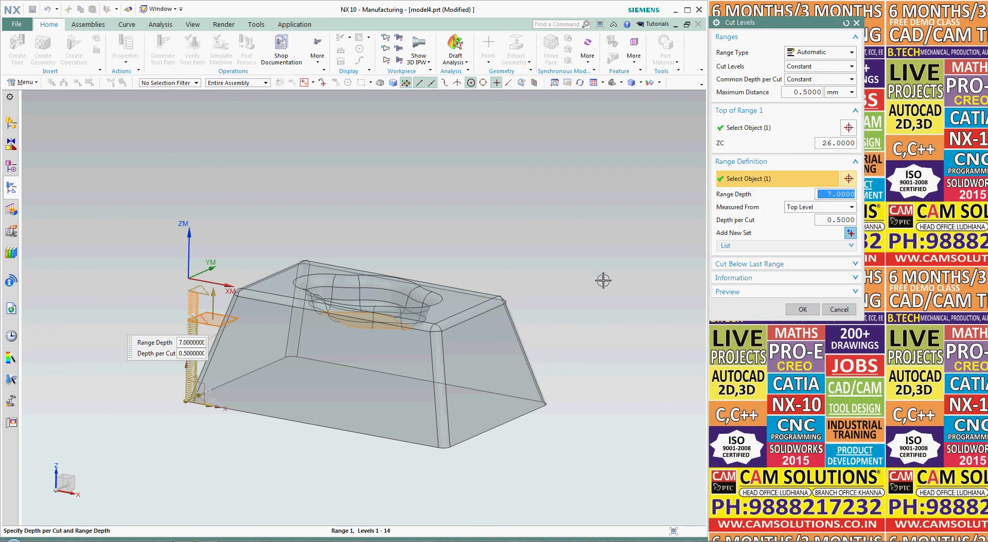
click(834, 207)
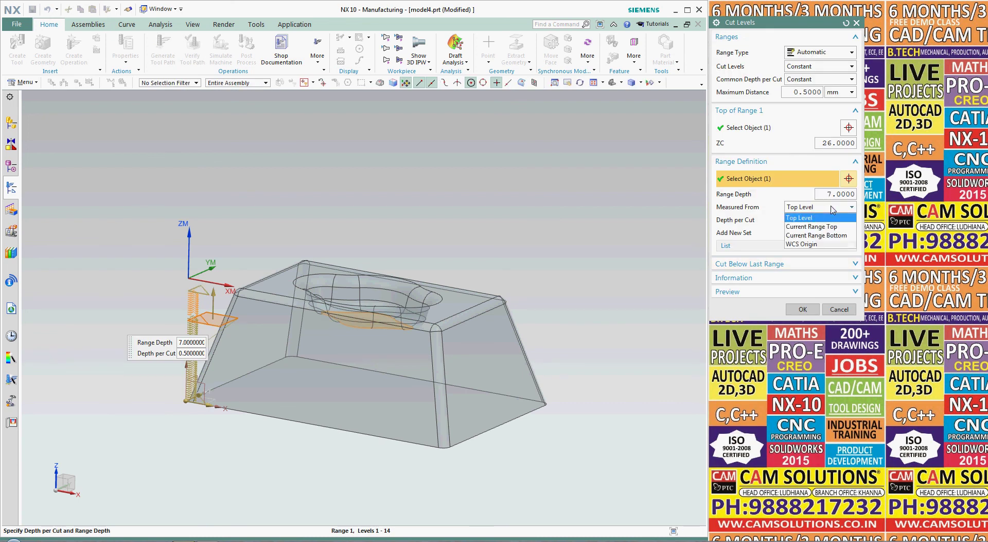
click(817, 244)
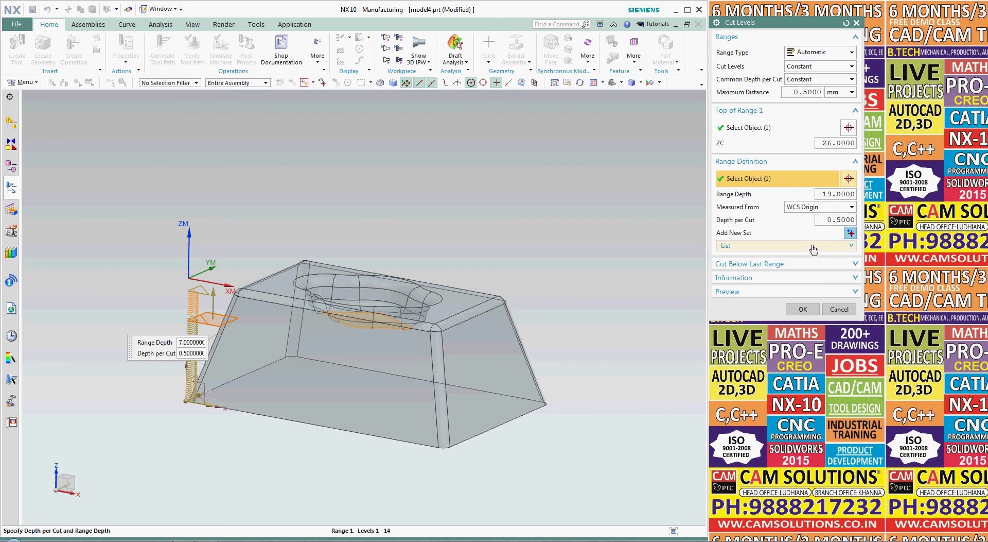
In the list of ranges, reduce Range 2 to a depth of about 7.4 mm and generate the tool path
click(814, 249)
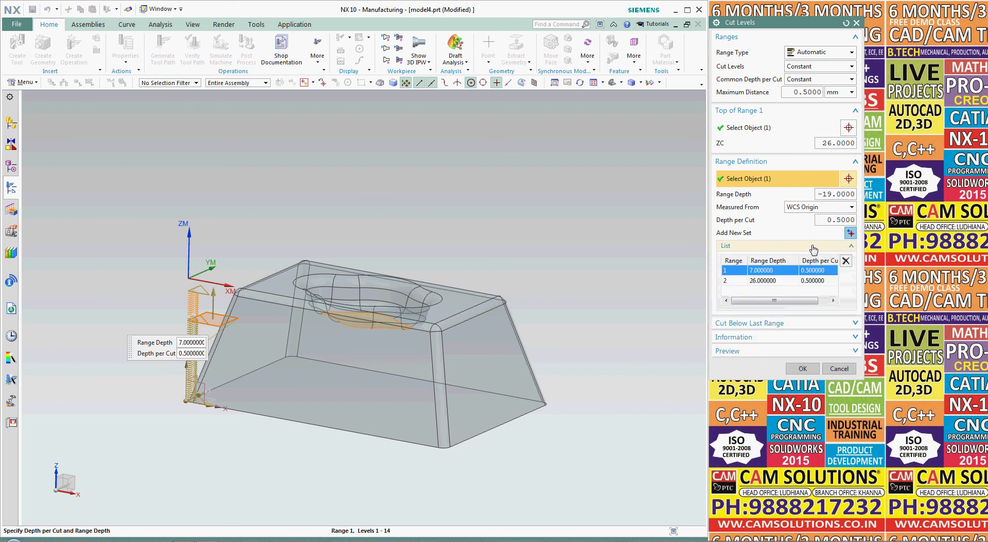
click(759, 280)
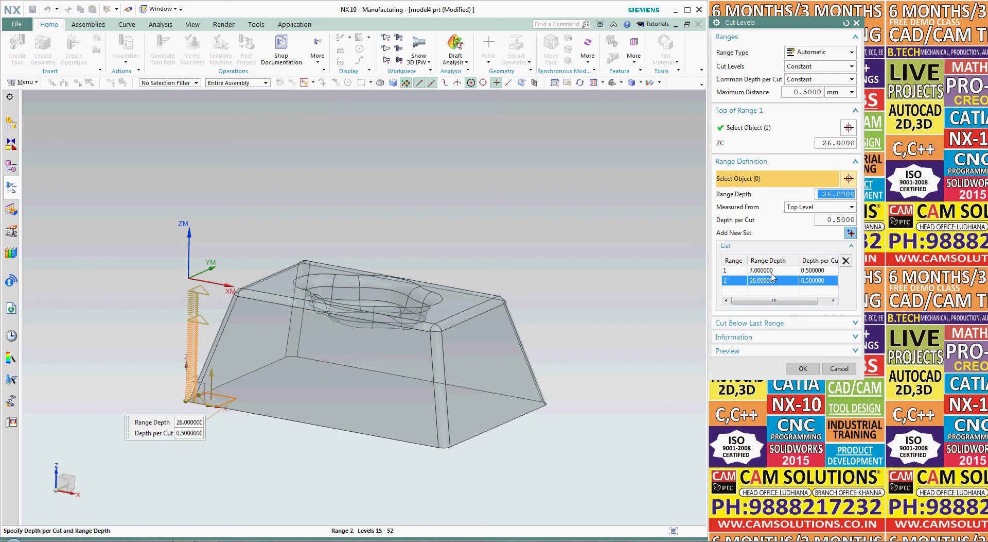
click(767, 270)
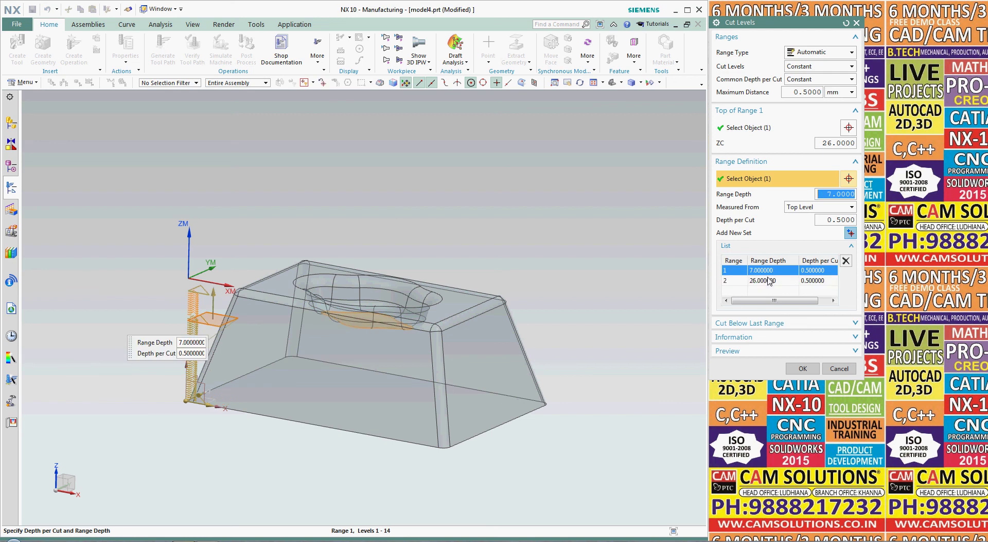
click(770, 281)
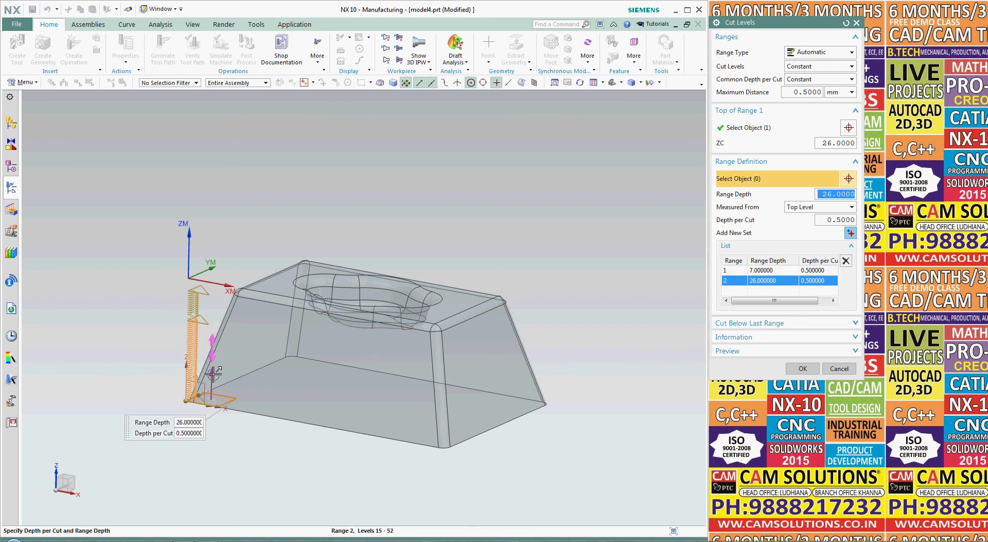
drag(214, 374, 221, 304)
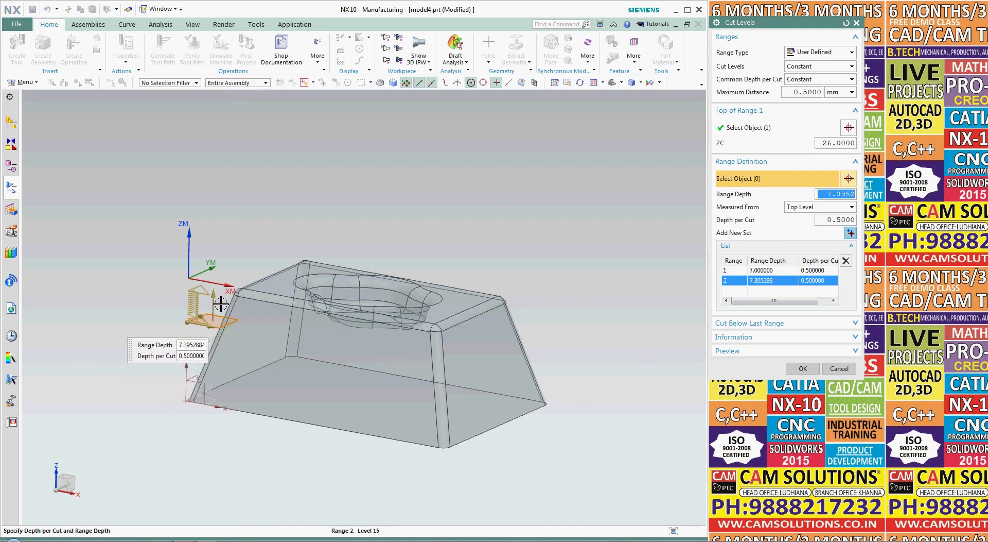
click(803, 369)
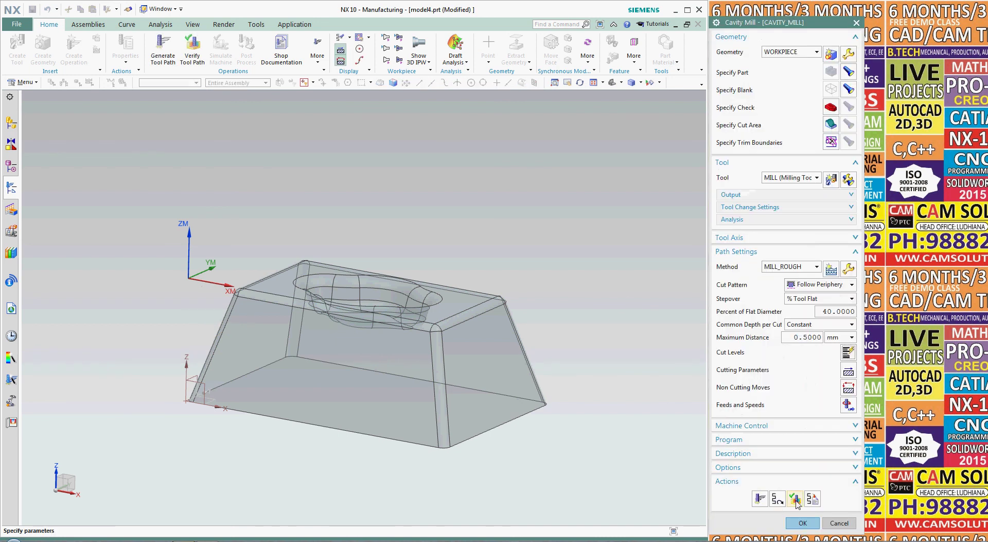
click(760, 498)
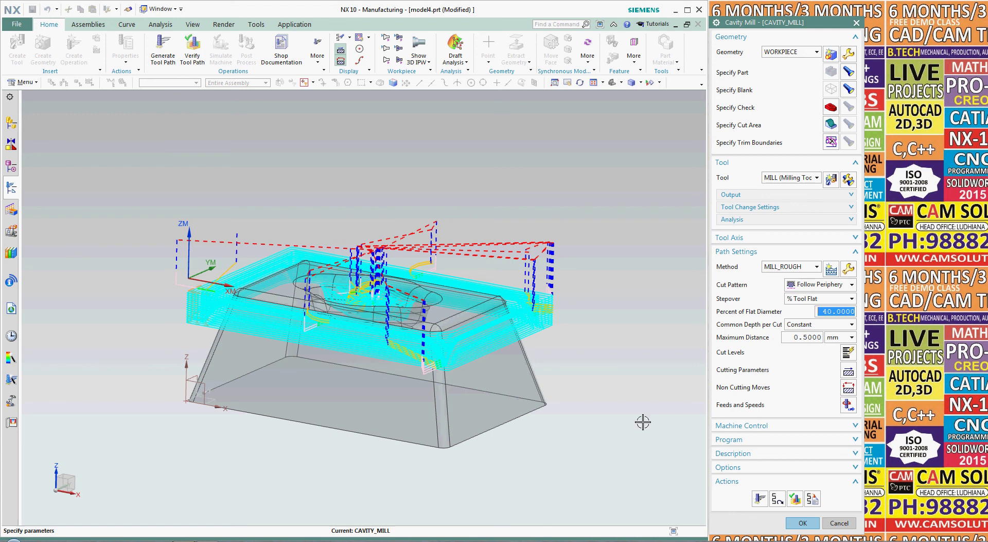
In the operation's Cut Levels, deepen Range 2 to about 24.1 mm and Range 1 to about 13.7 mm
click(849, 353)
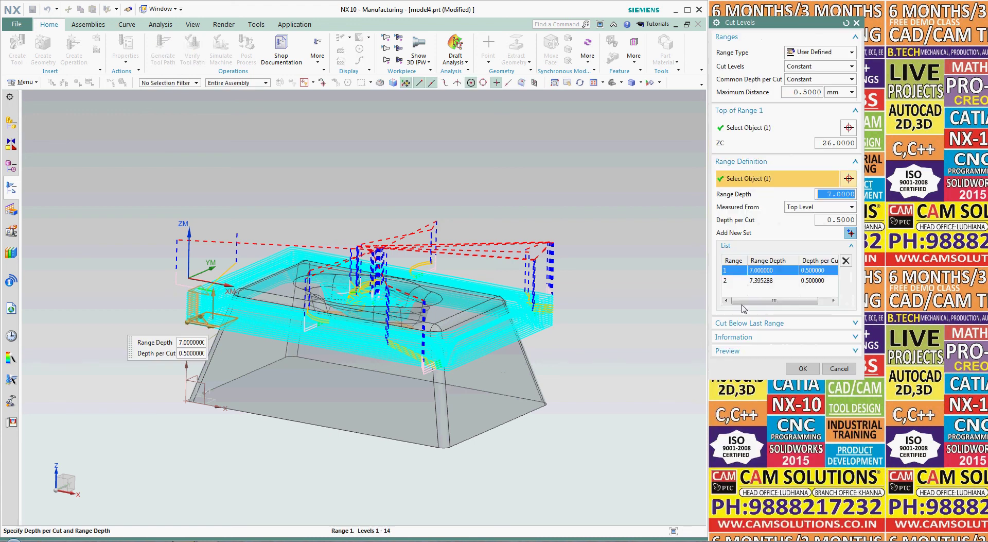
click(770, 281)
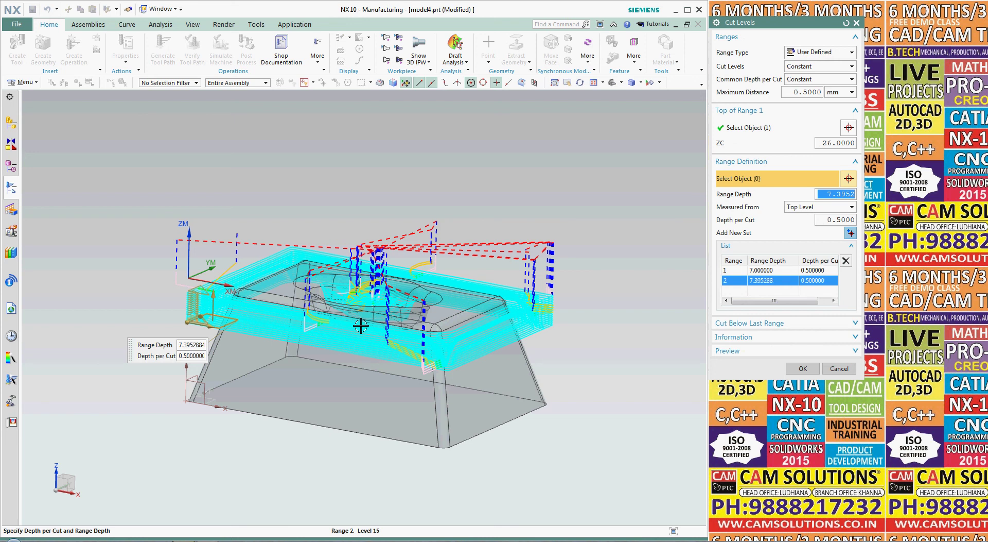
drag(213, 303, 217, 369)
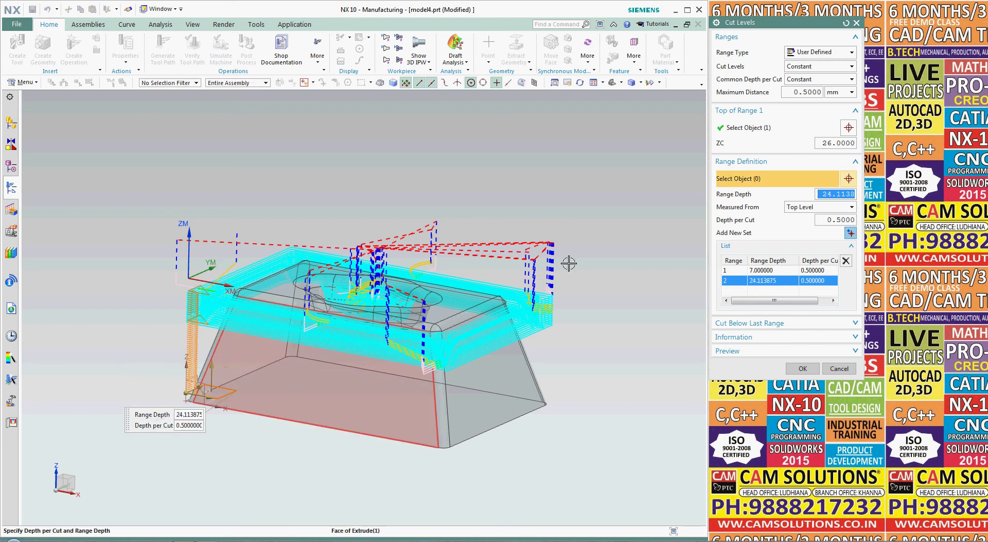
click(808, 270)
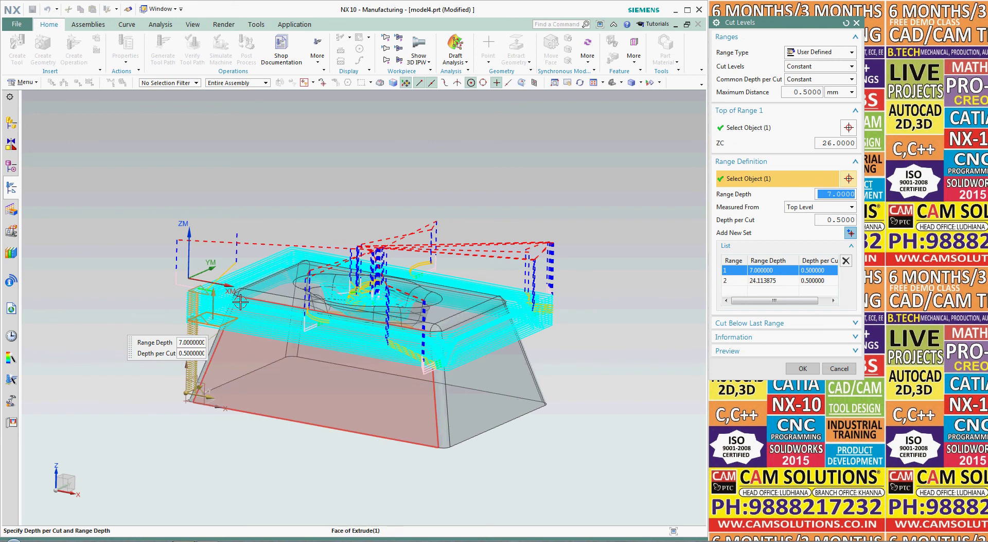
drag(214, 294, 214, 322)
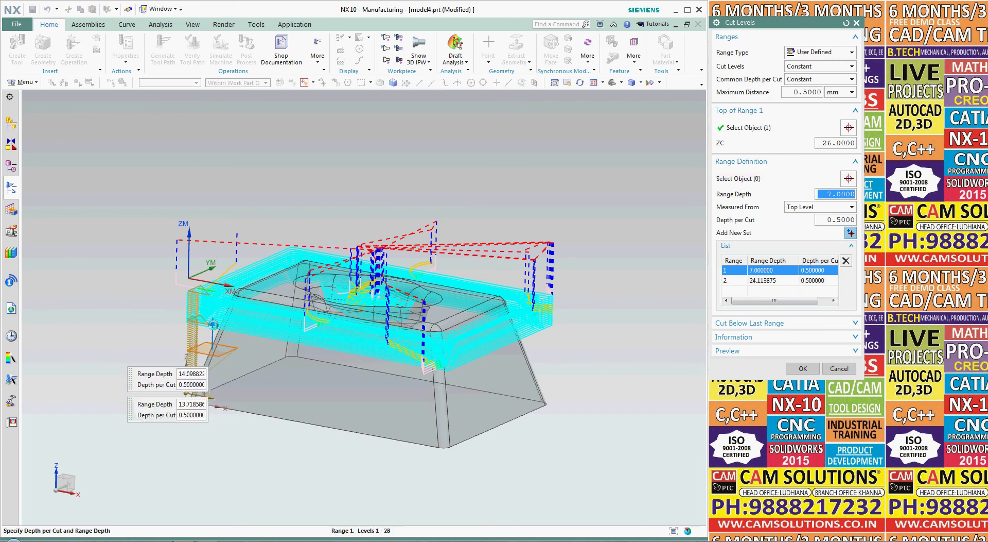
Lower the top of Range 1 to about ZC 14.5 mm, regenerate the tool path, and accept the operation
click(200, 289)
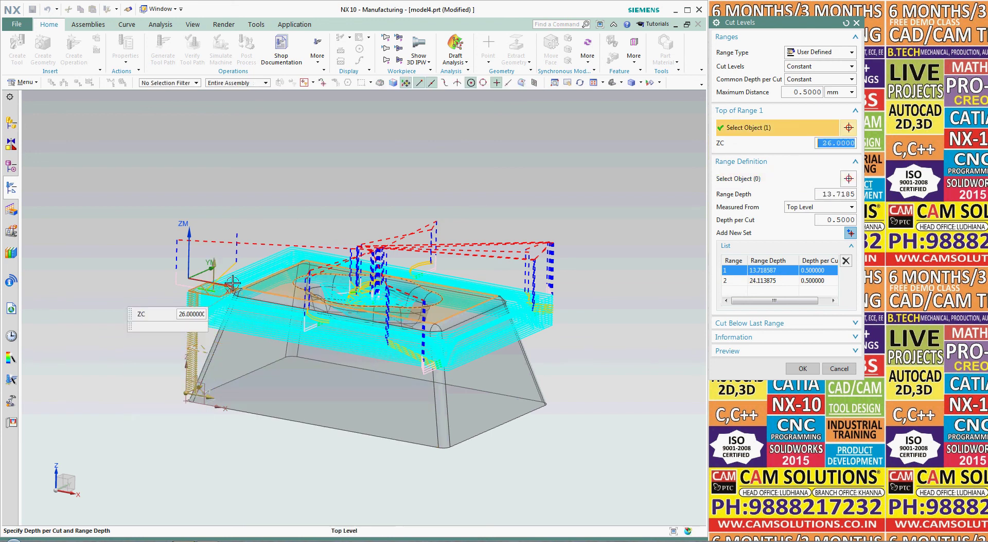
drag(216, 261, 221, 312)
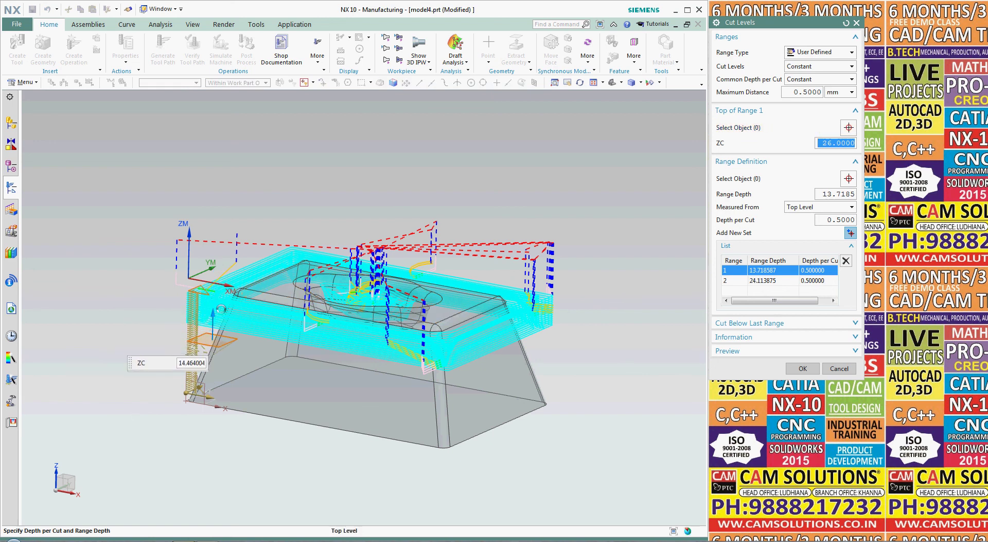
click(806, 369)
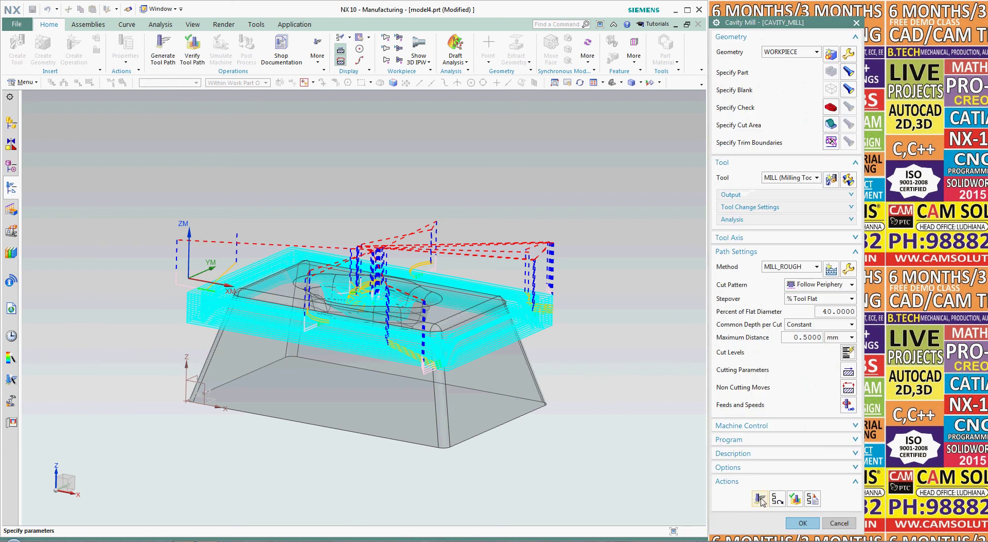
click(761, 497)
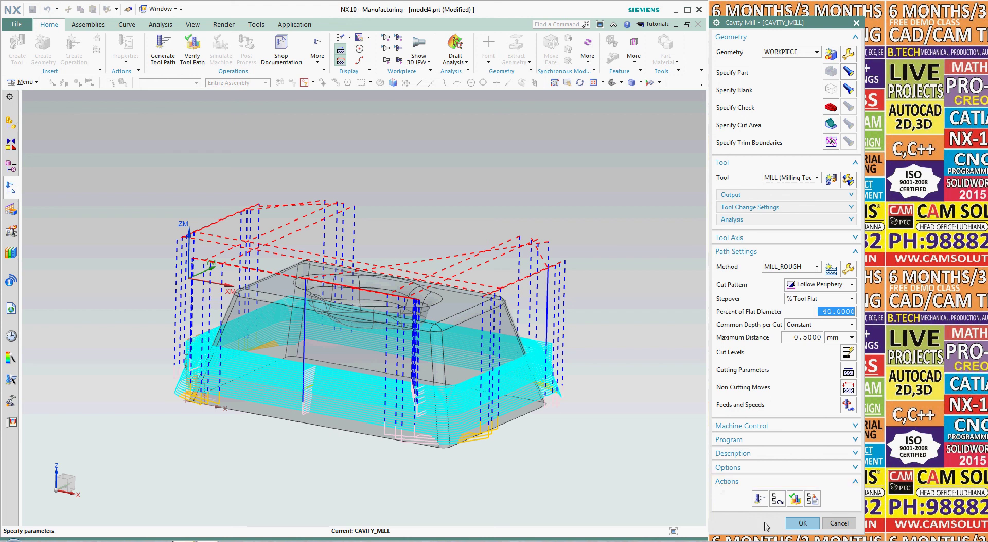
click(804, 523)
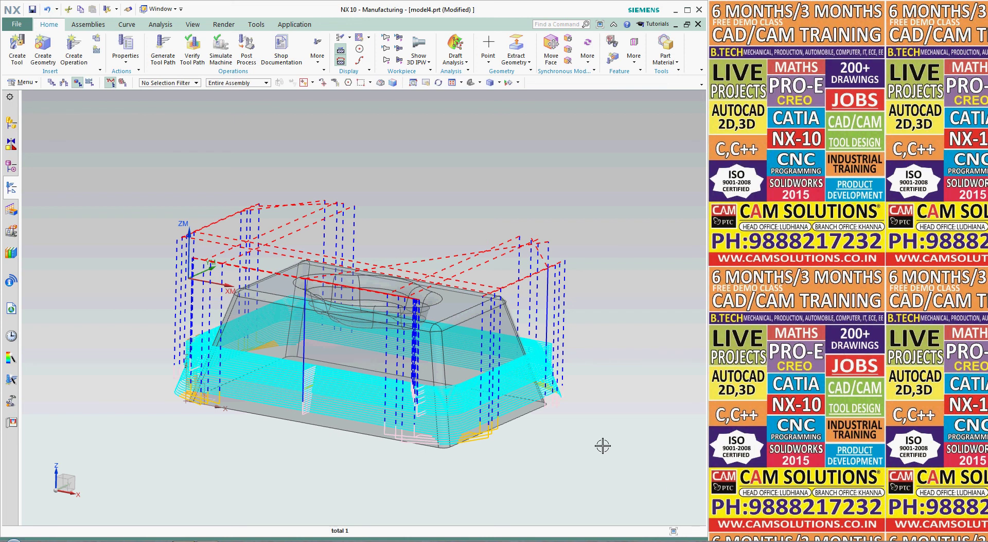
middle_drag(602, 443, 559, 452)
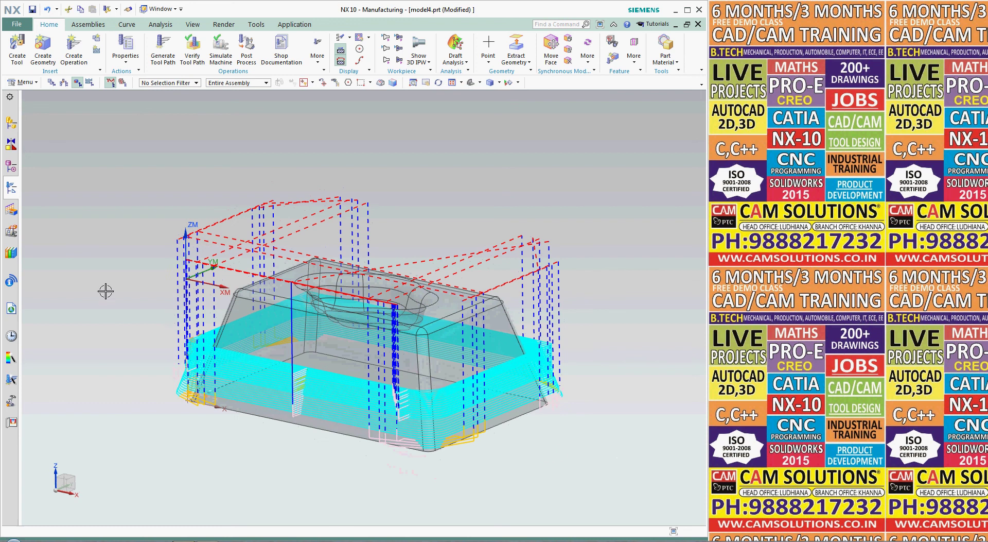
Postprocess the CAVITY_MILL operation with MILL_3_AXIS to the model4 output file, and review the listed NC code
click(10, 187)
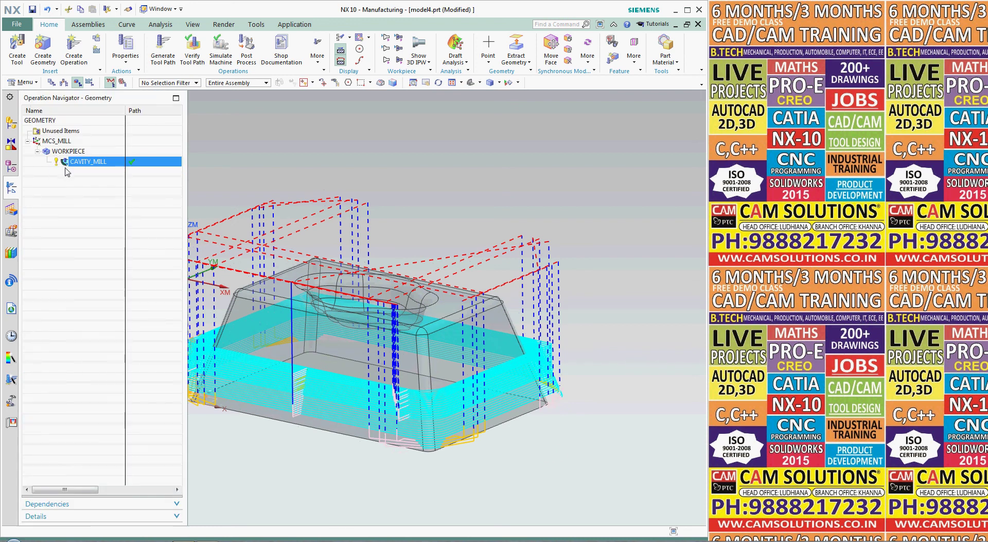
click(73, 212)
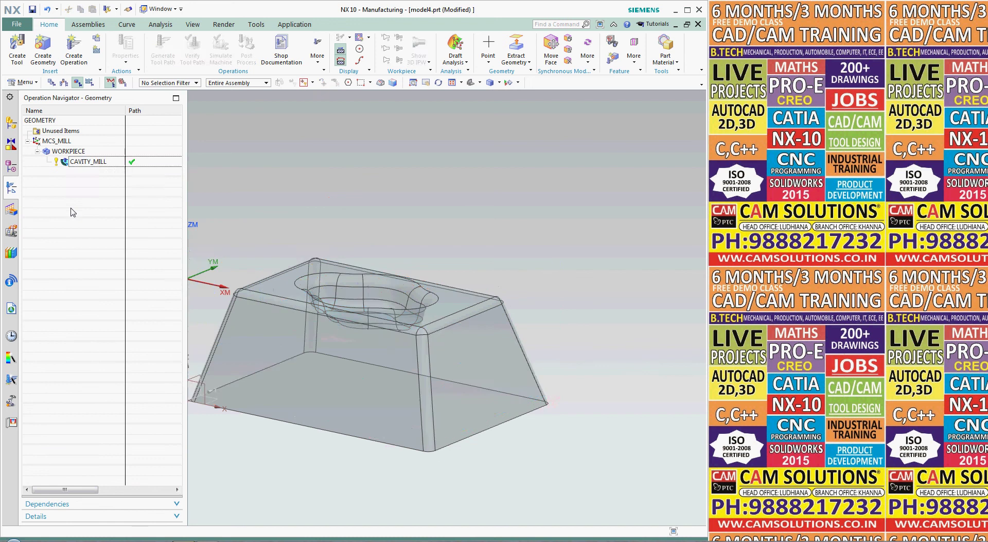
click(85, 162)
right_click(85, 161)
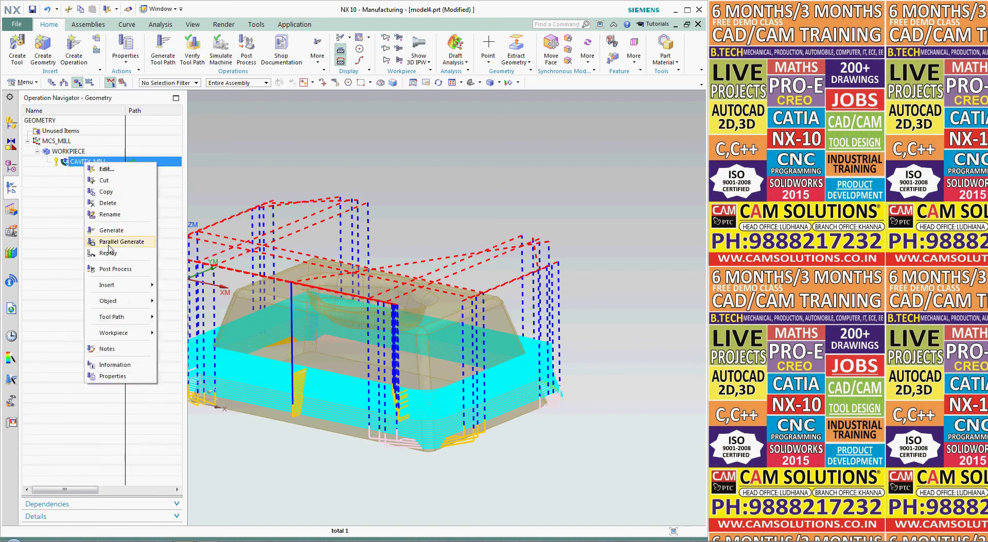
click(130, 269)
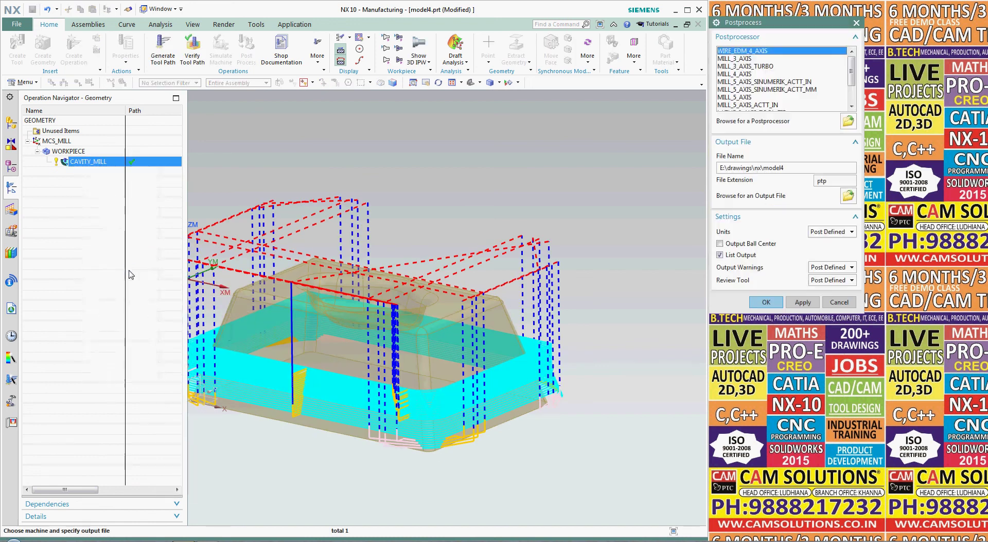
click(740, 58)
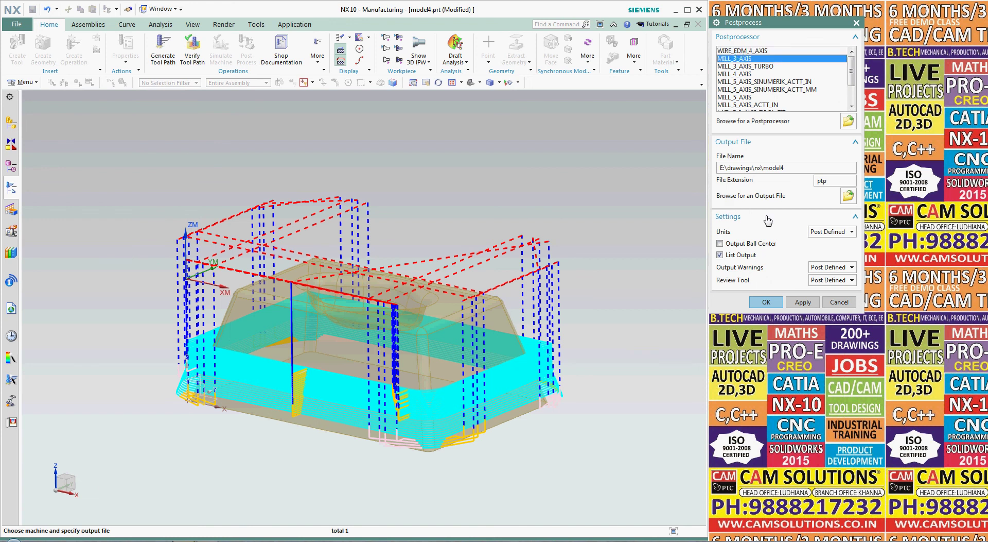
click(770, 302)
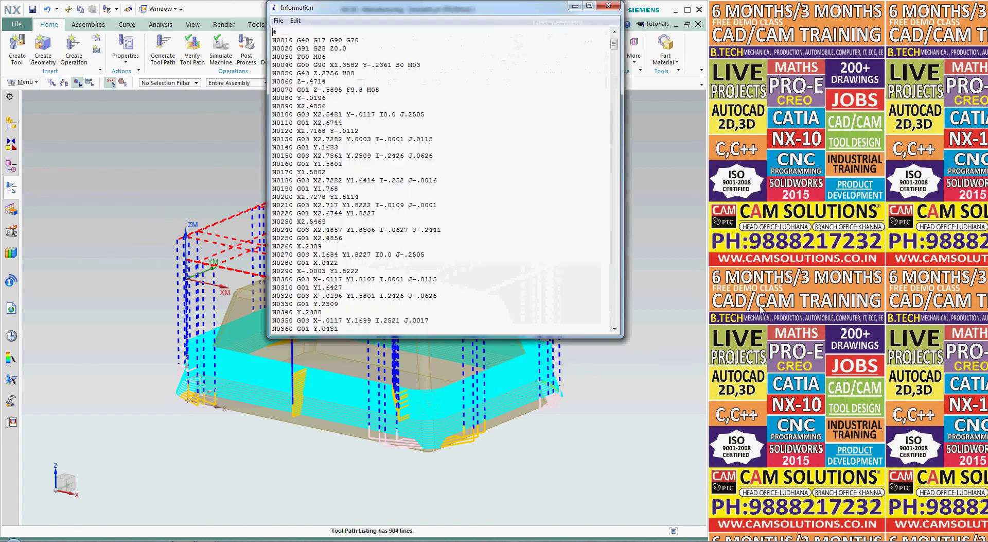
scroll(391, 250, down, 20)
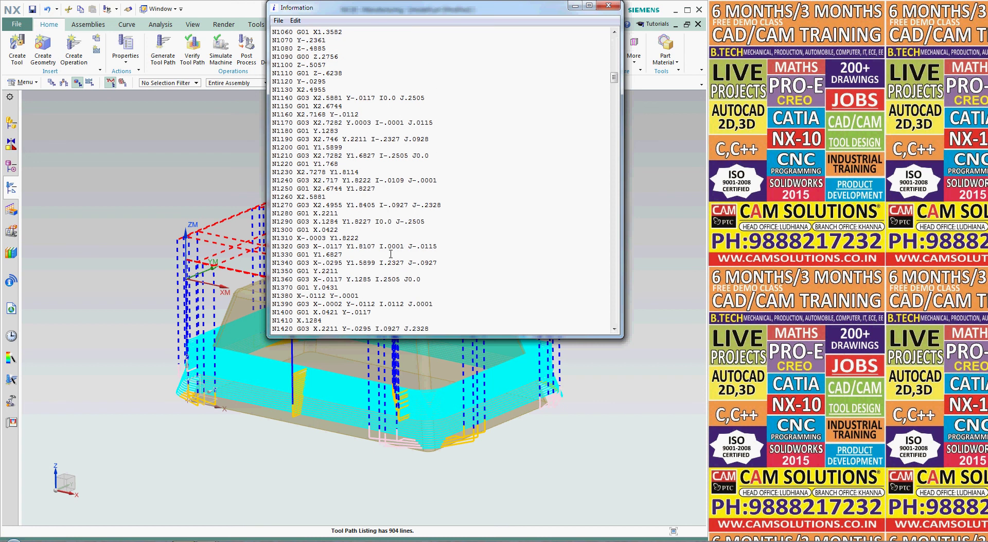
Read through the remaining NC code in the MILL_3_AXIS listing and close it
scroll(403, 250, down, 20)
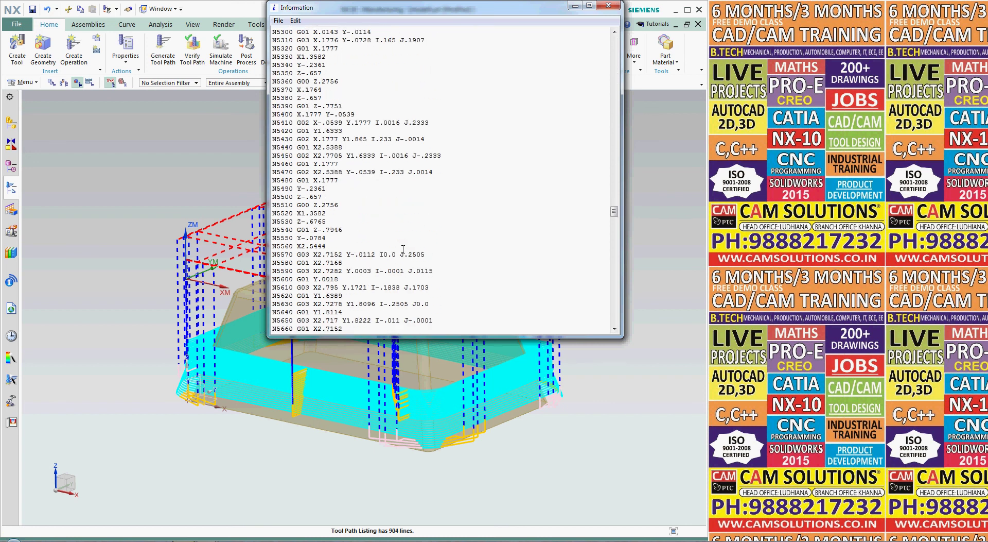
click(609, 5)
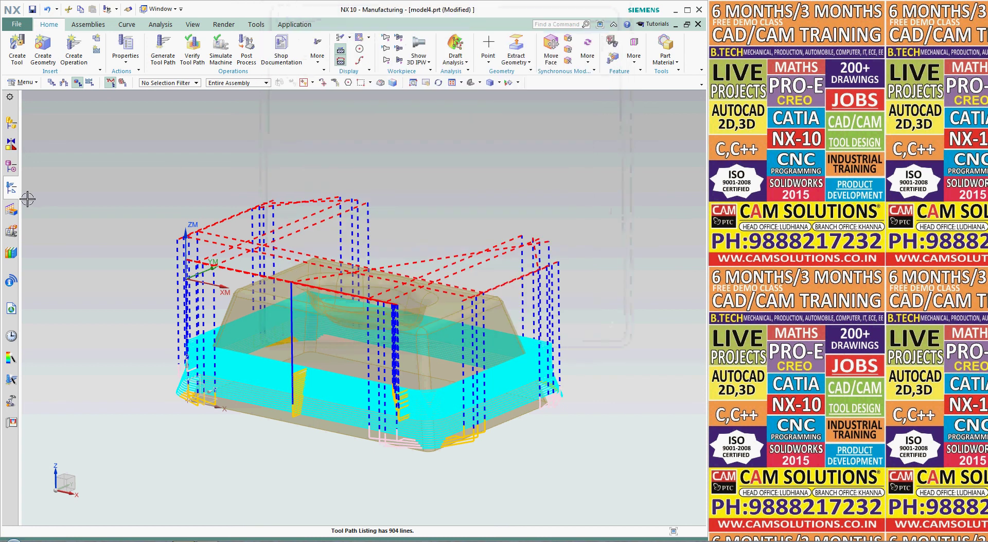
Postprocess the CAVITY_MILL operation with the deckel_maho_dmcxxu.pui postprocessor to the model4 output file, then review and close the NC code listing
click(12, 188)
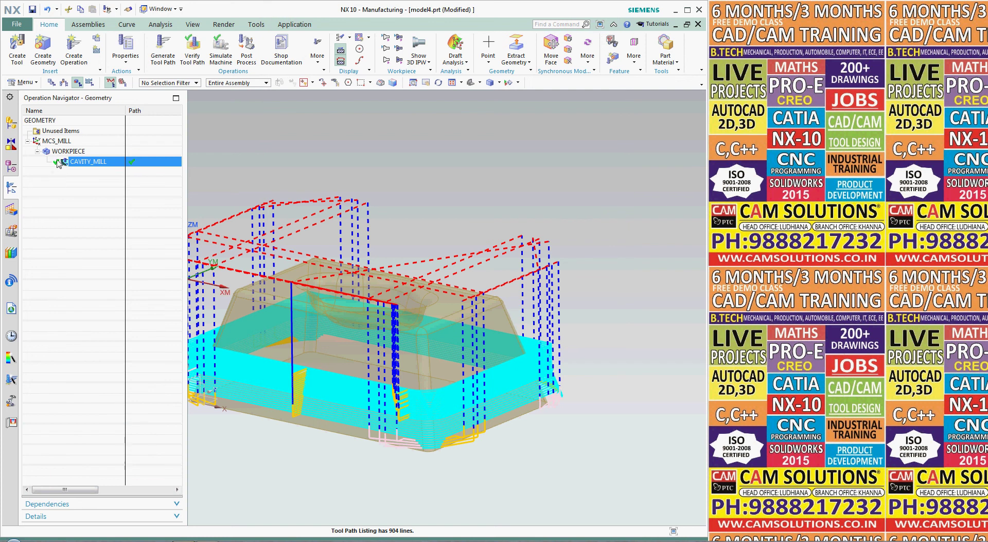
right_click(86, 164)
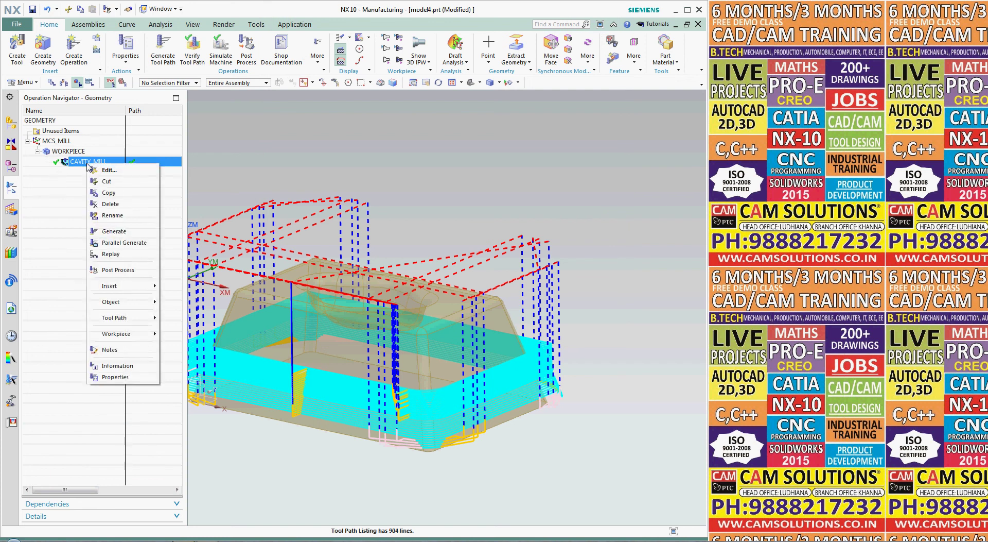
click(118, 270)
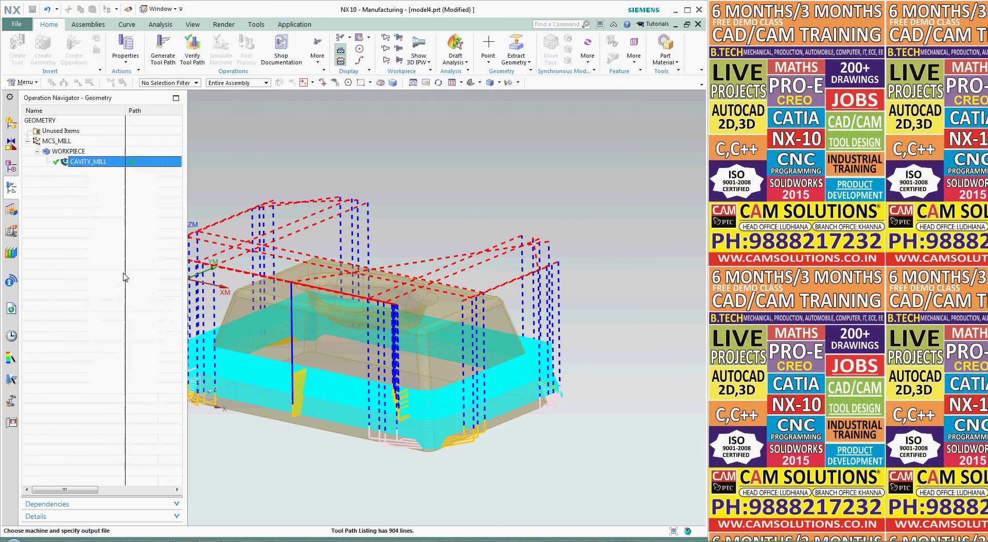
click(848, 122)
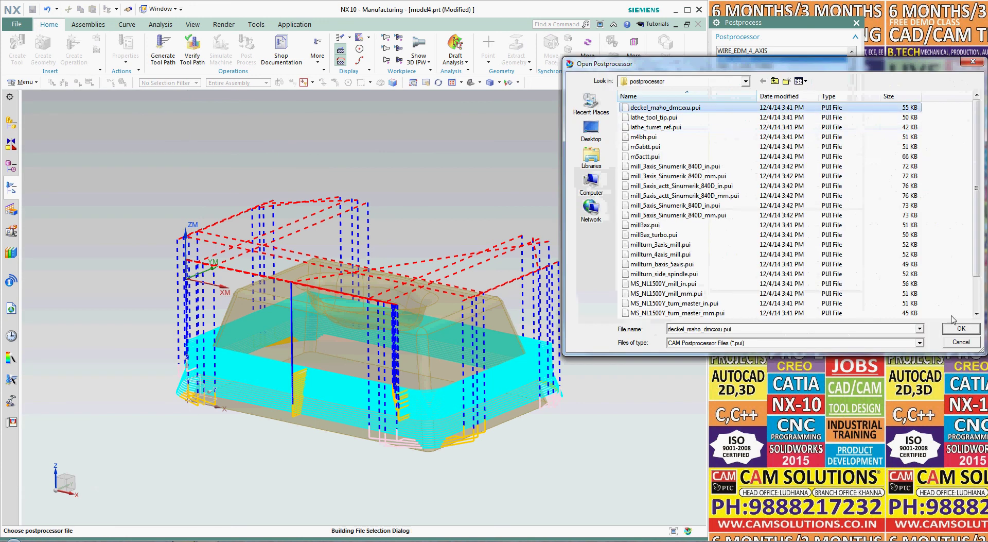
click(962, 329)
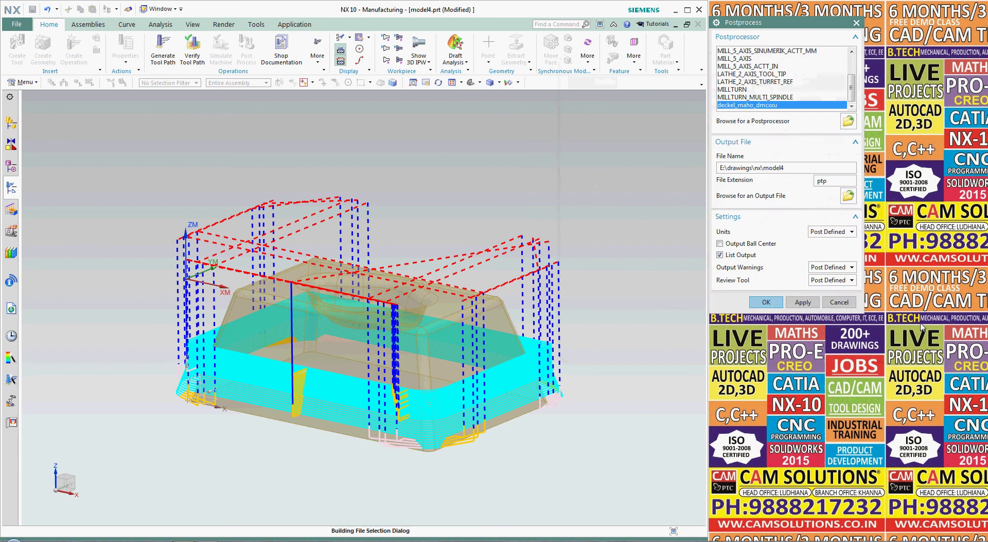
click(755, 301)
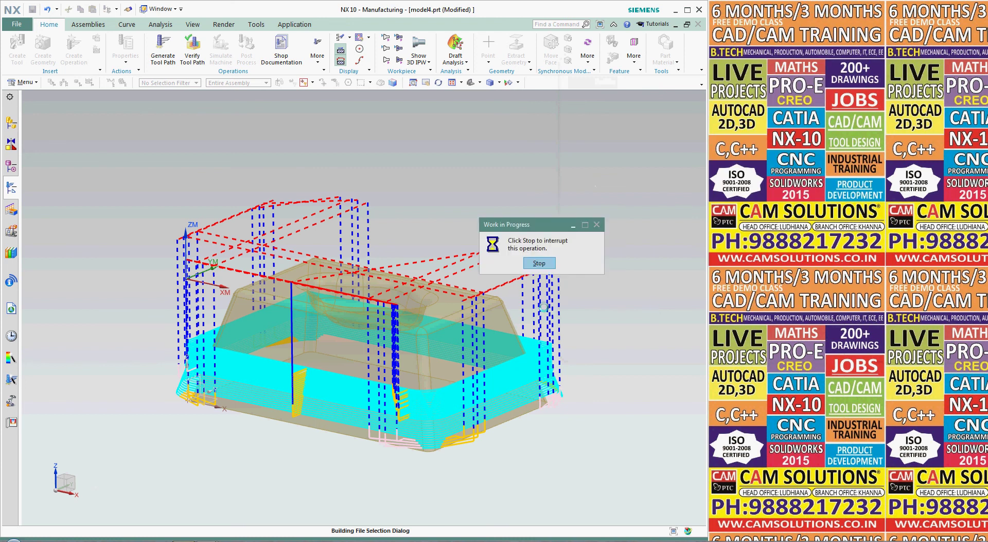
scroll(338, 248, up, 2)
scroll(340, 251, down, 20)
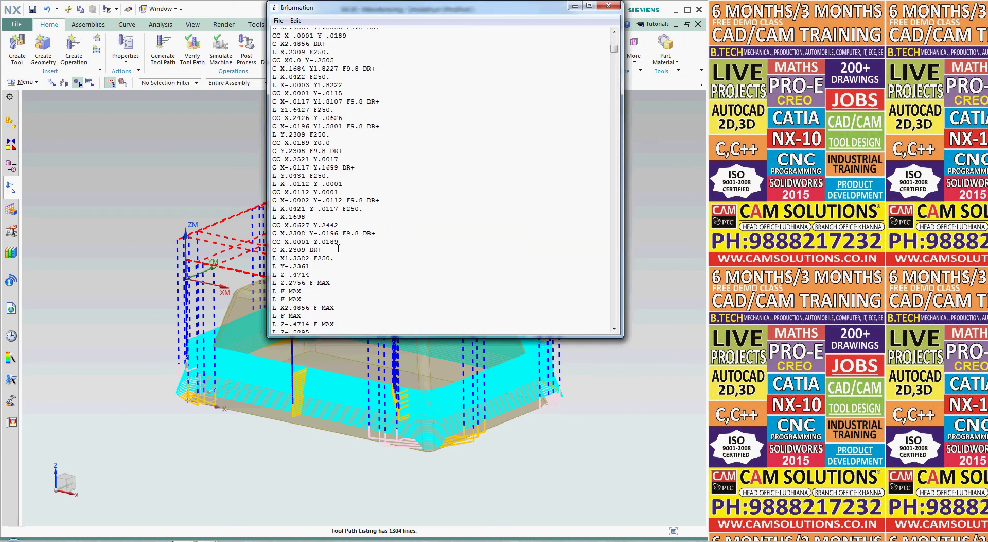
scroll(343, 256, down, 18)
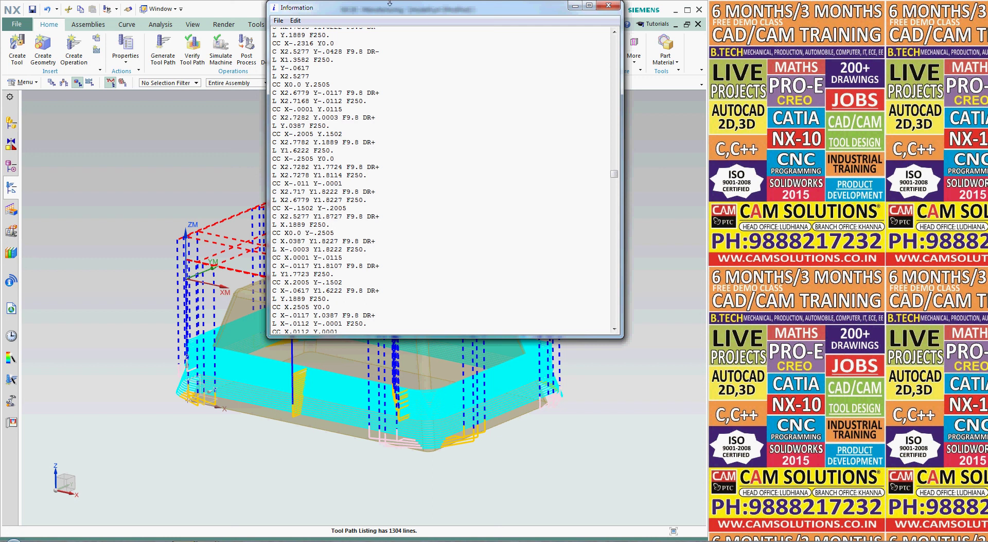
click(609, 5)
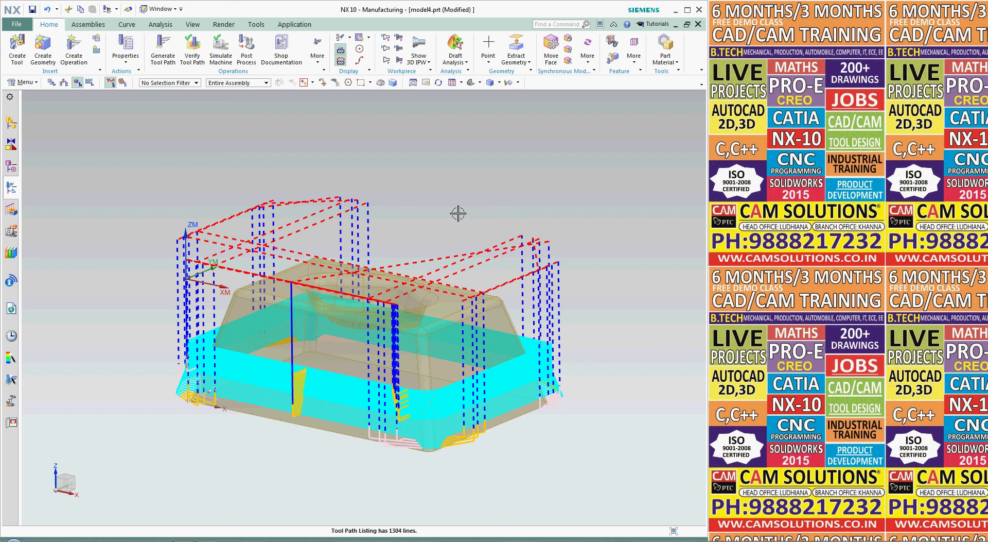
middle_drag(518, 260, 417, 306)
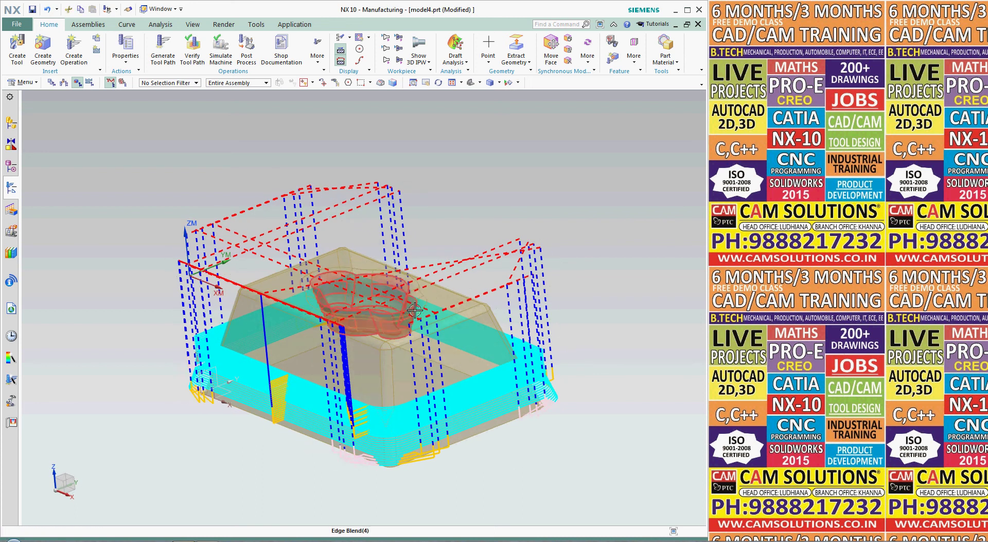
scroll(371, 393, up, 2)
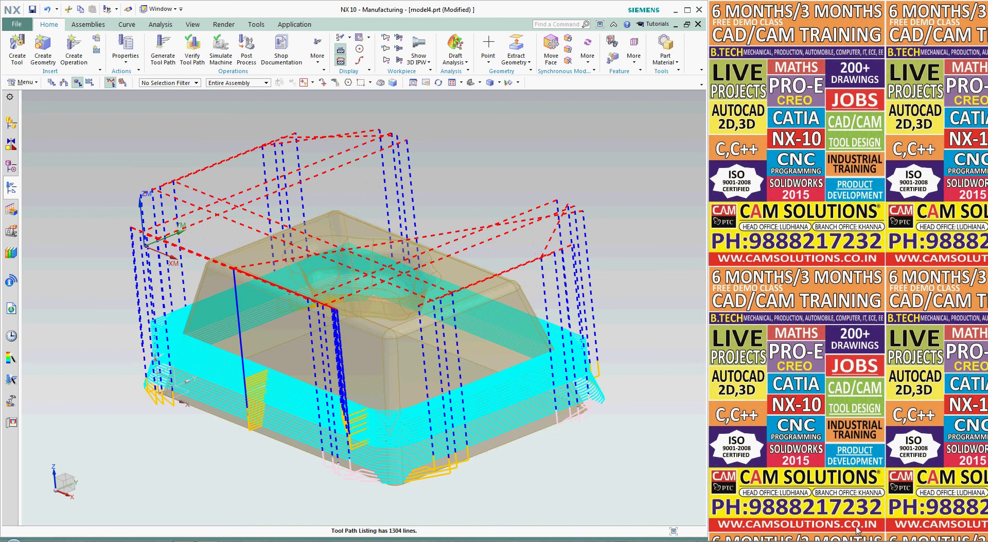